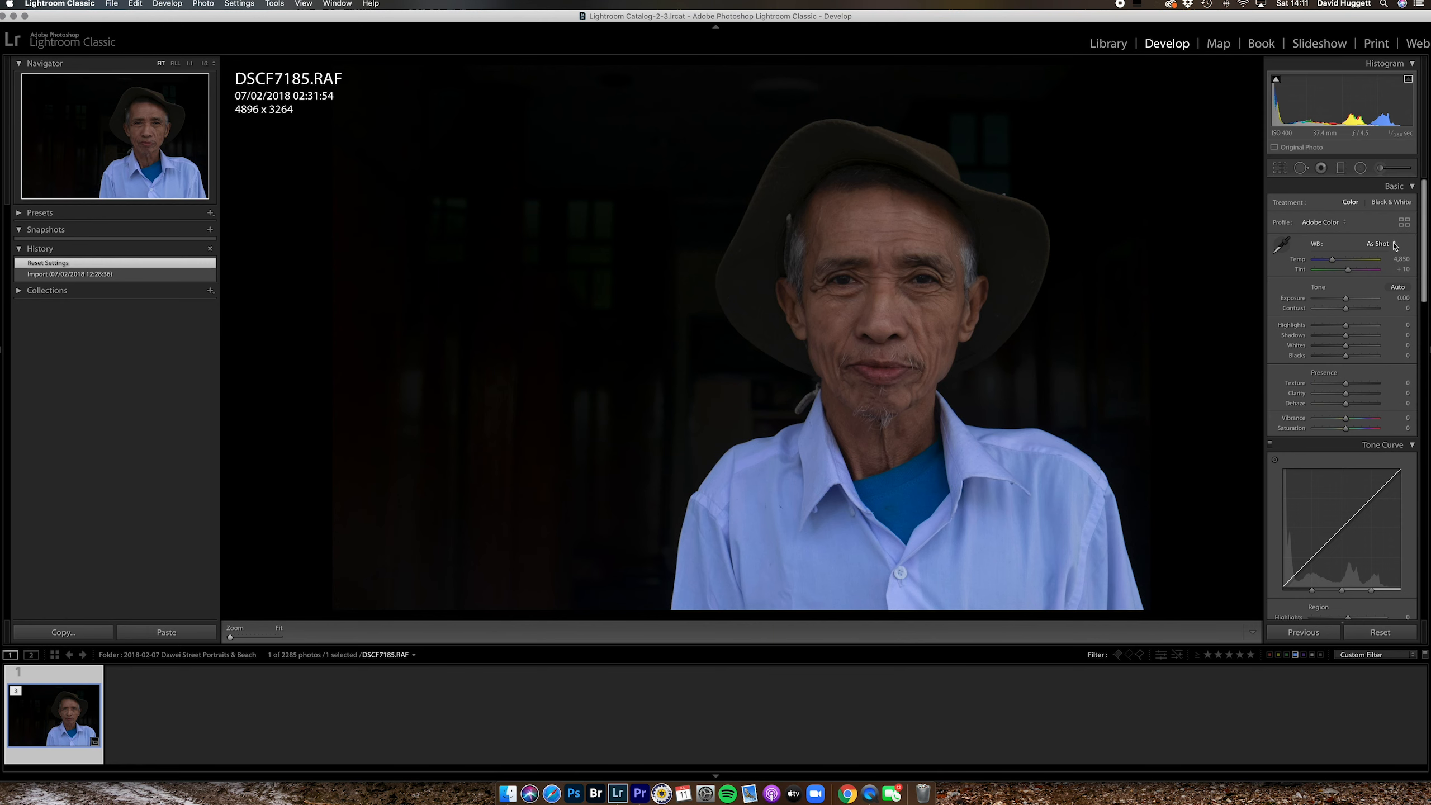
- Apply Auto tone to the portrait and enable lens profile corrections with the Fujifilm make
left_click(1396, 287)
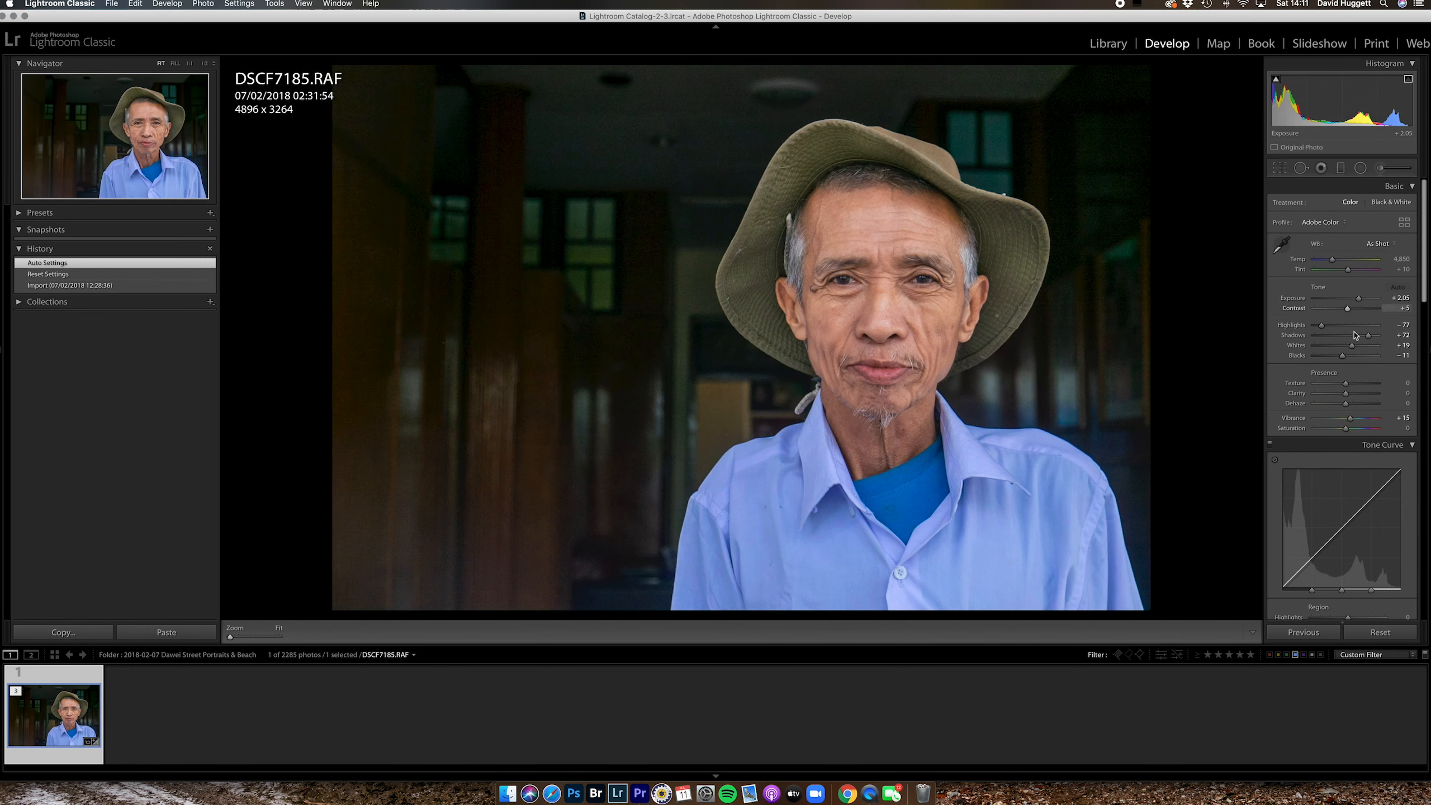
scroll(1355, 414, "down", 5)
scroll(1354, 415, "down", 8)
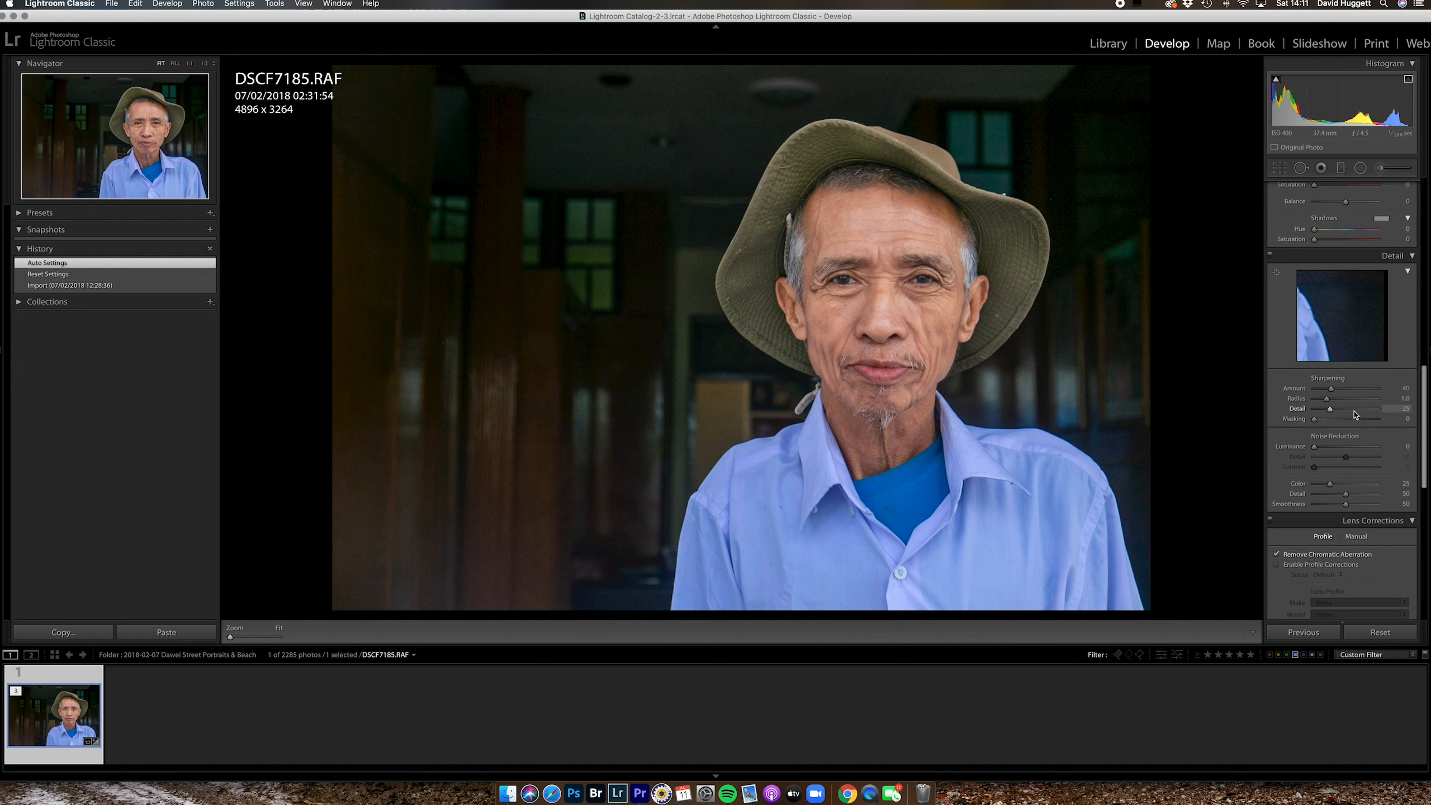
scroll(1354, 415, "down", 4)
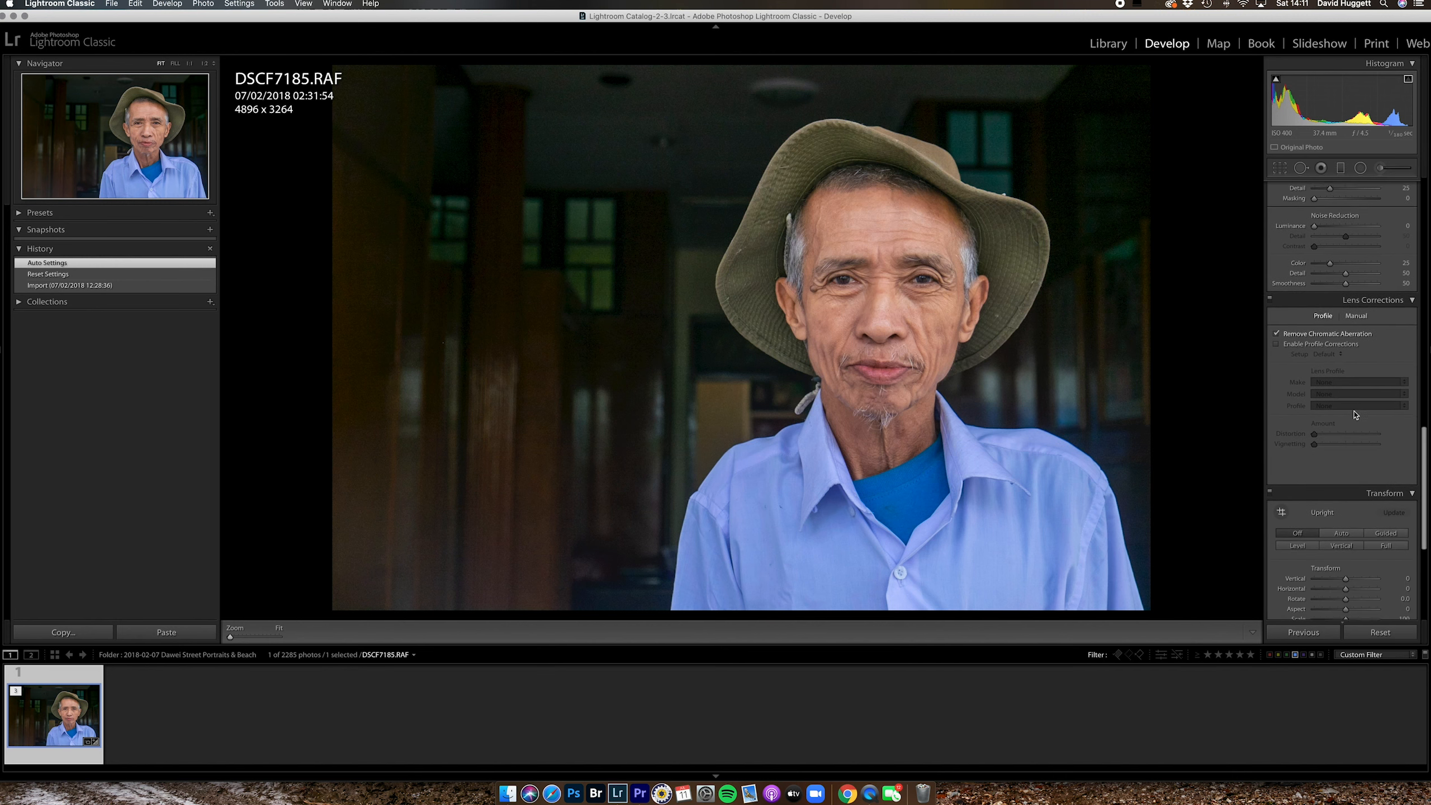
scroll(1354, 415, "down", 1)
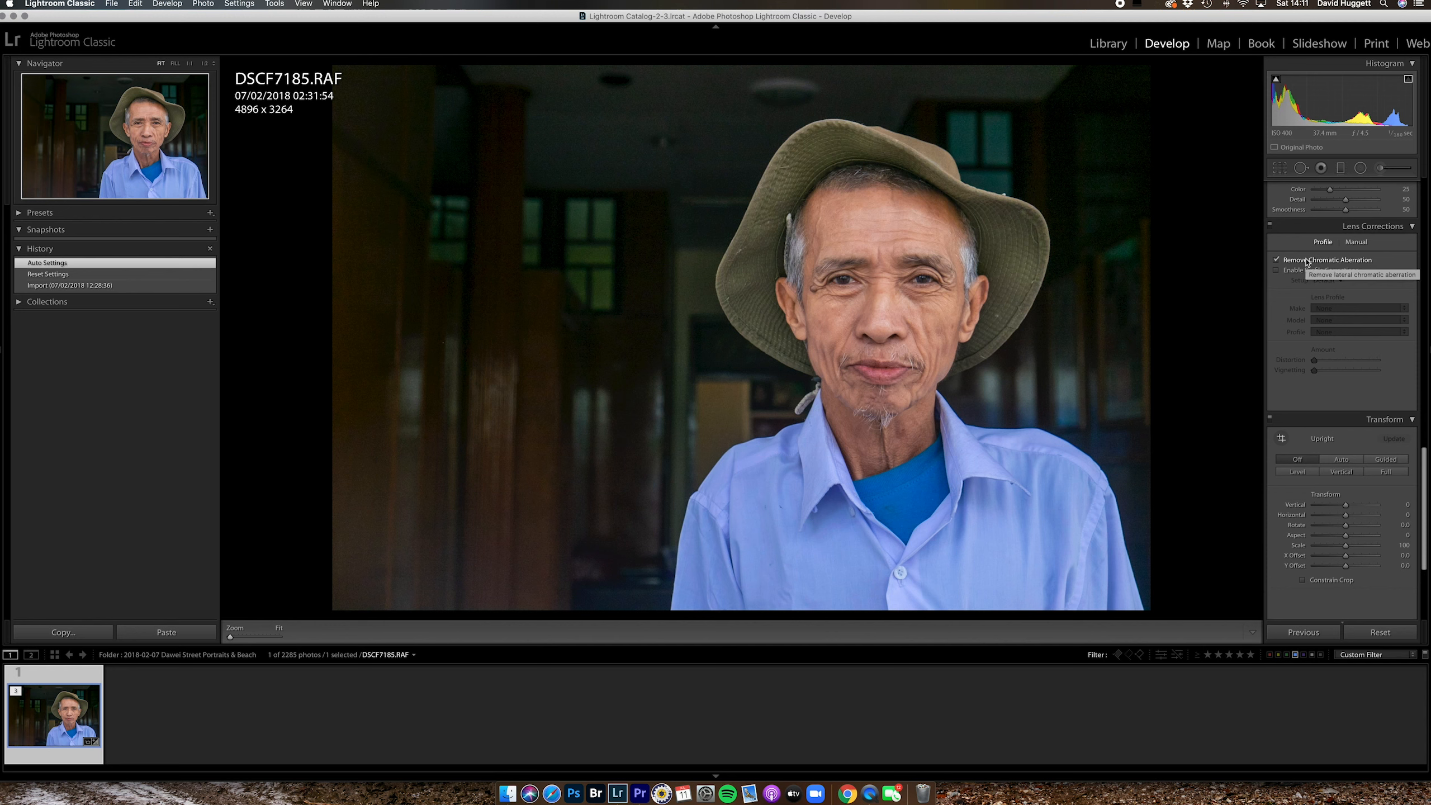
left_click(1277, 271)
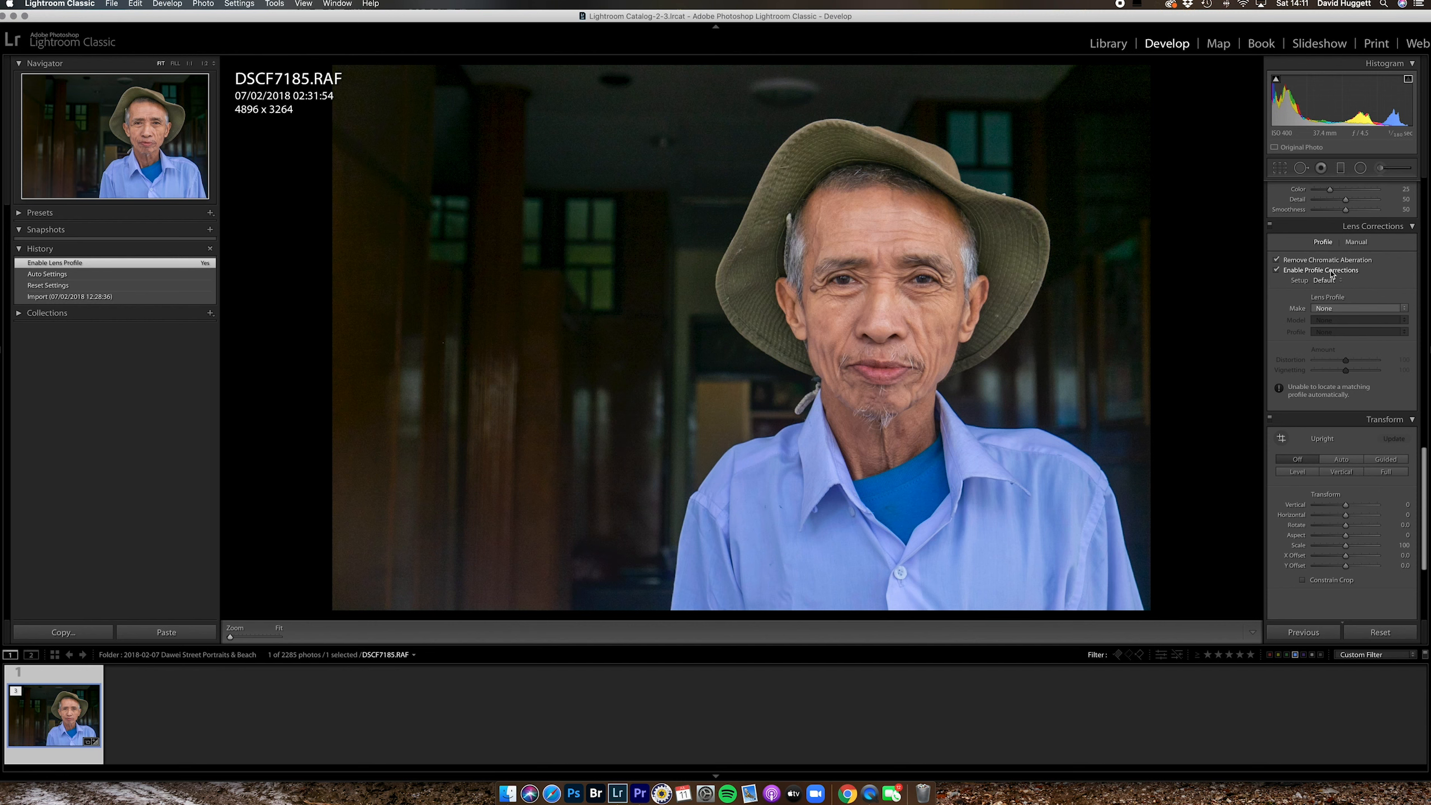
left_click(1345, 309)
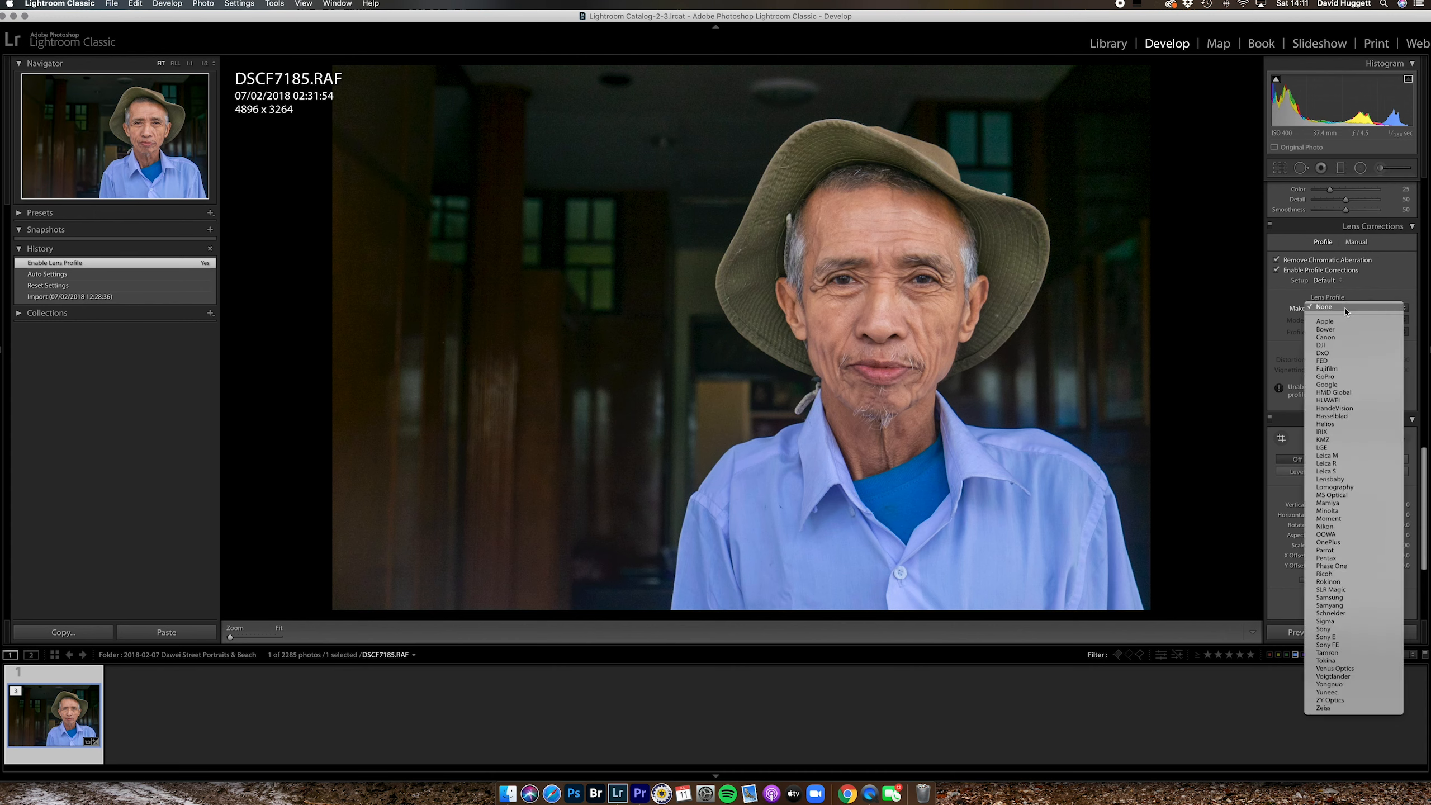
left_click(1335, 370)
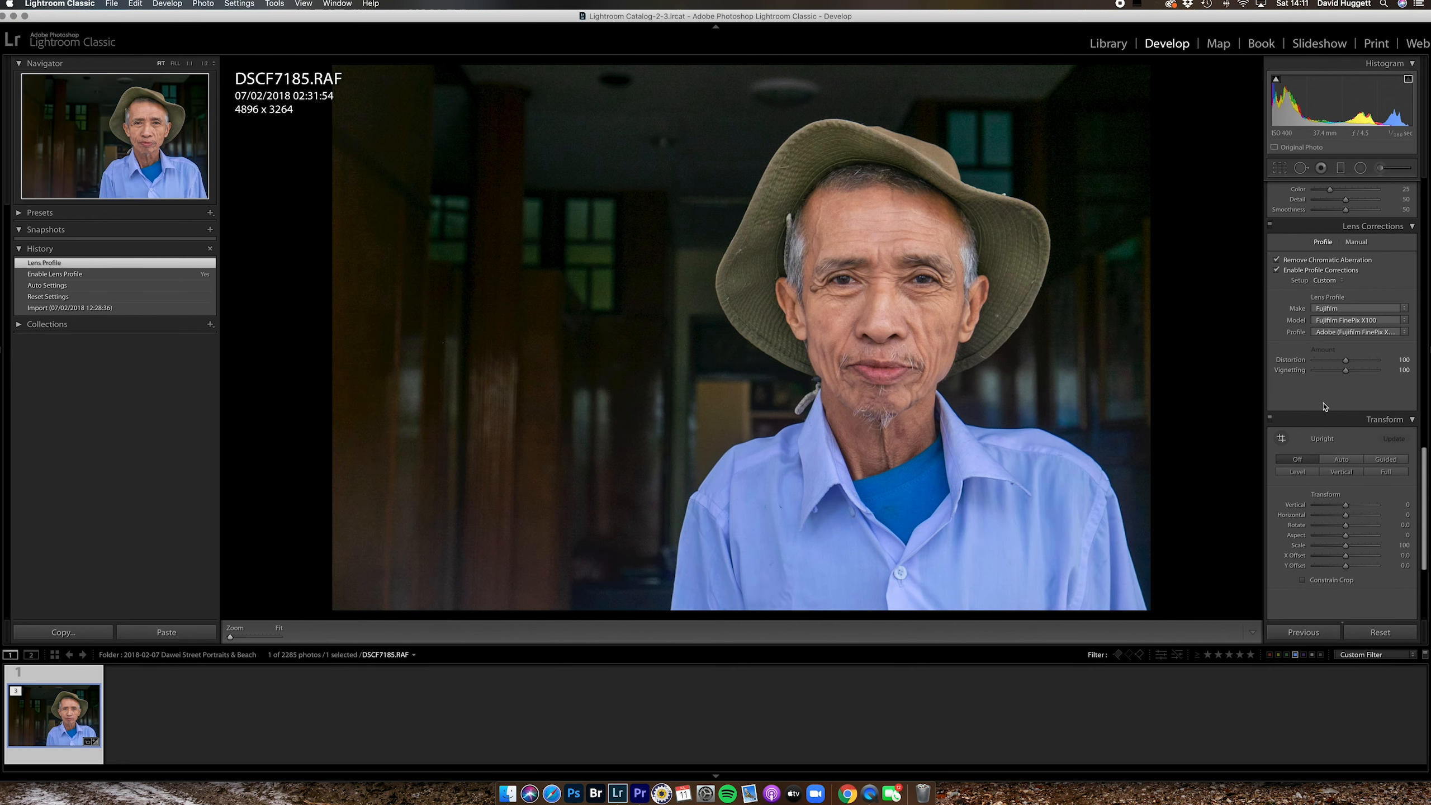
- Straighten the perspective with Guided Upright, using two vertical guides on the post and window edge and a horizontal one along the background window top
scroll(1324, 406, "down", 3)
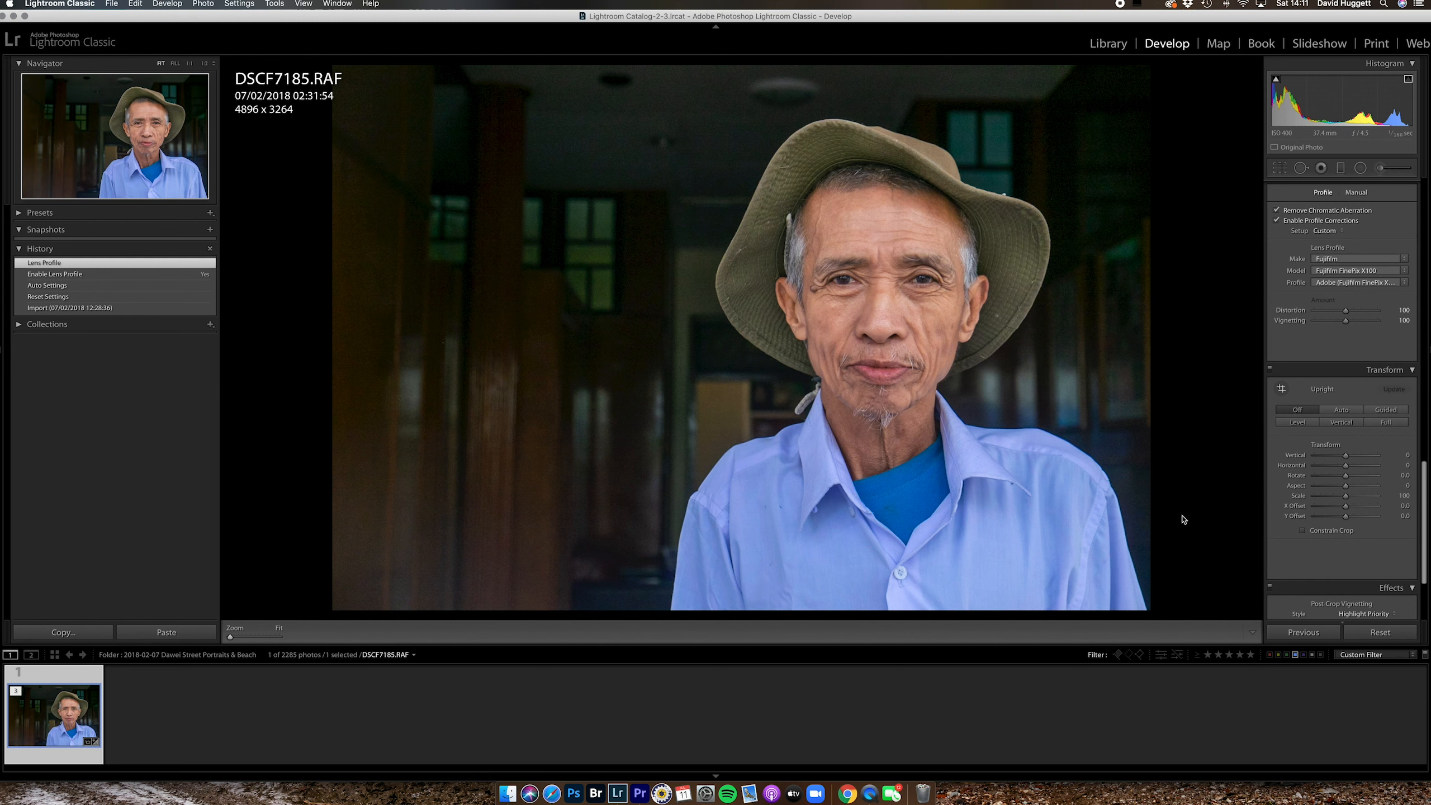
scroll(1279, 532, "down", 2)
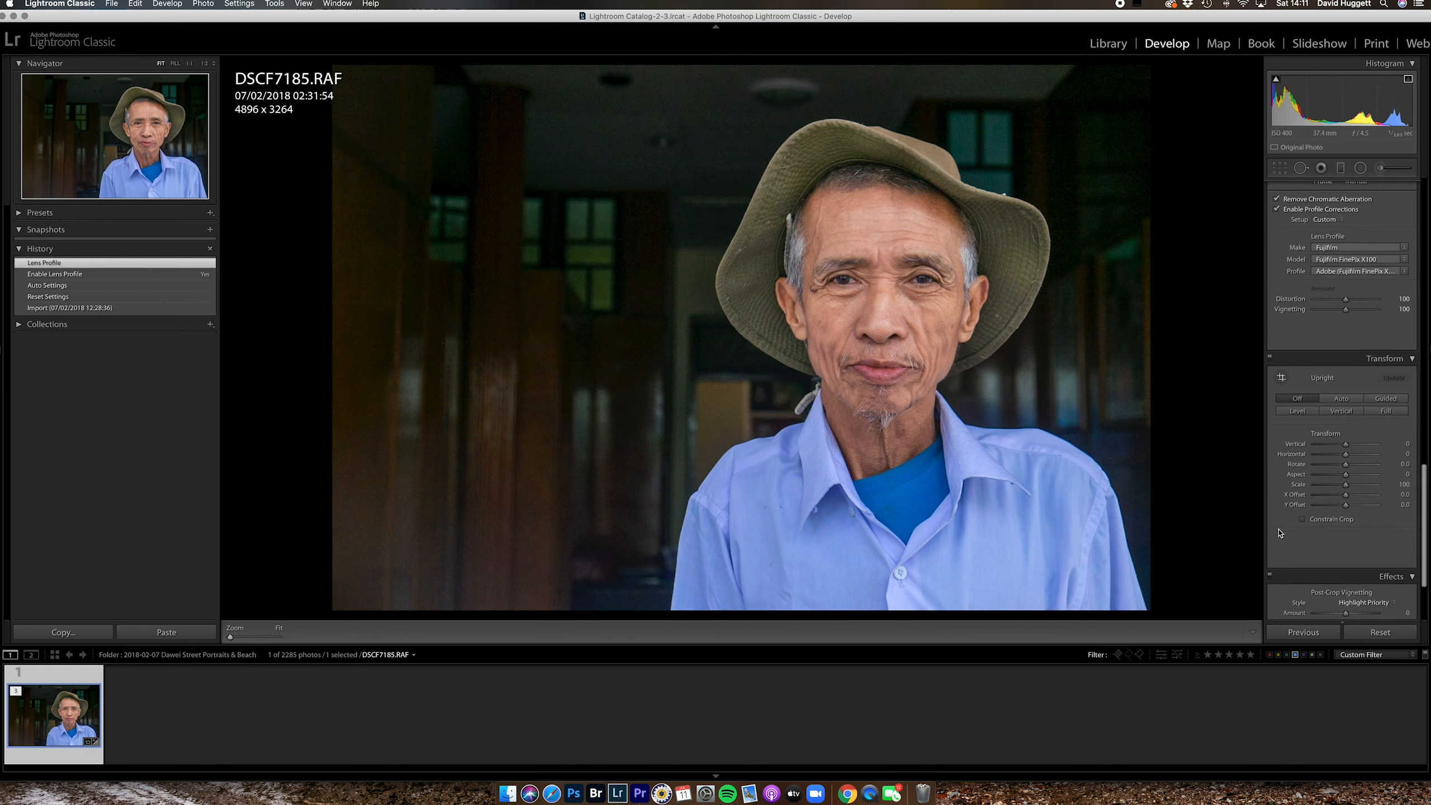
left_click(1384, 389)
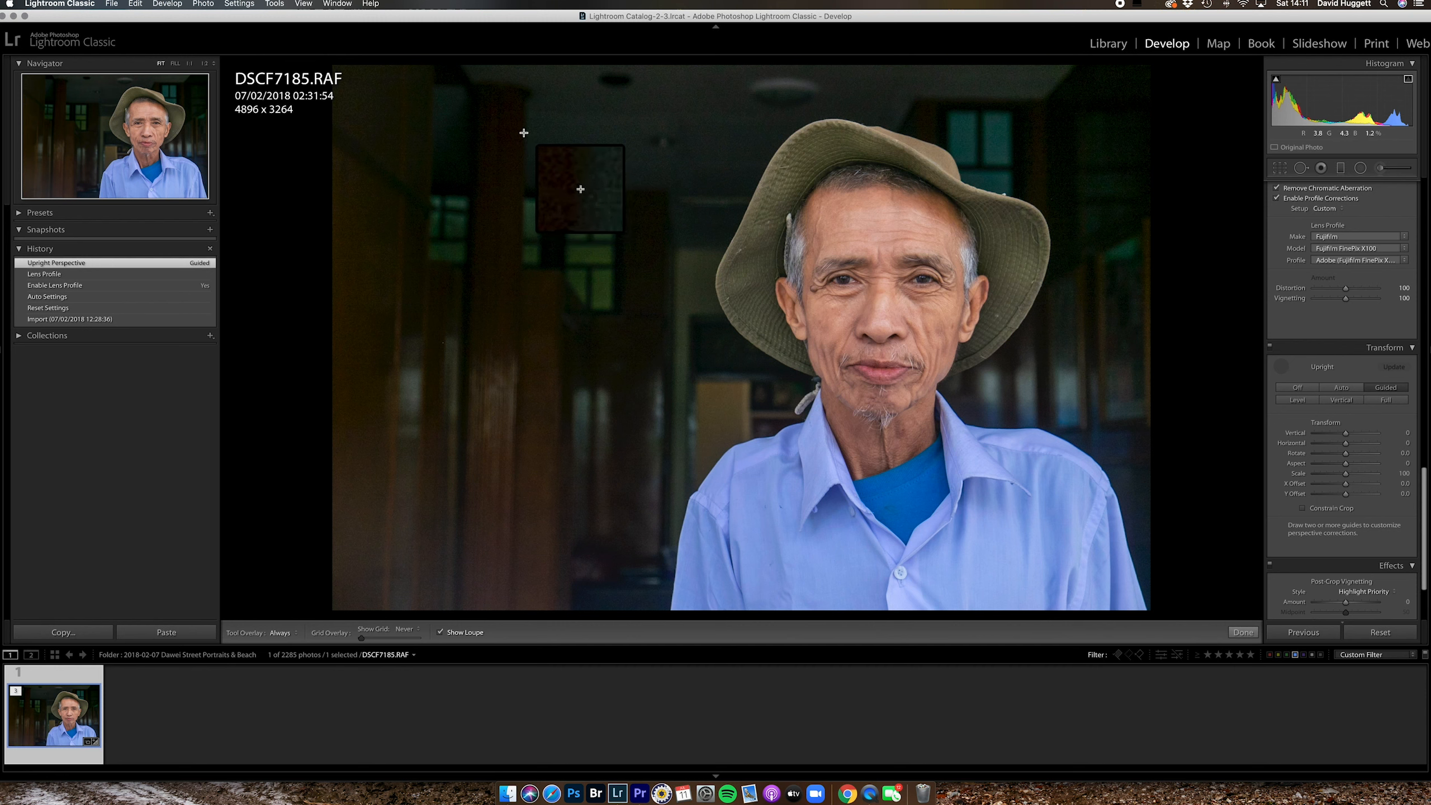
left_click_drag(524, 133, 509, 584)
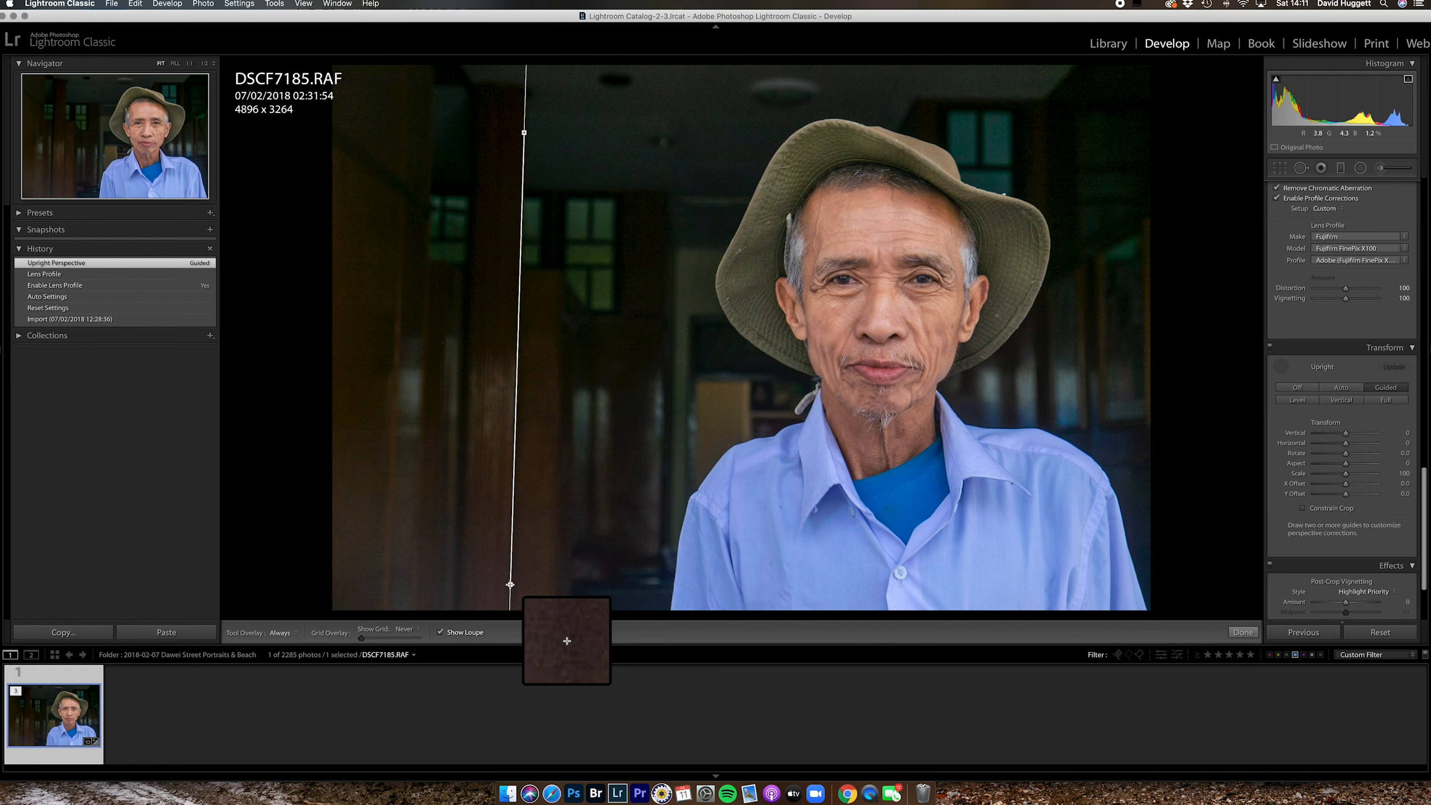
left_click_drag(510, 584, 510, 585)
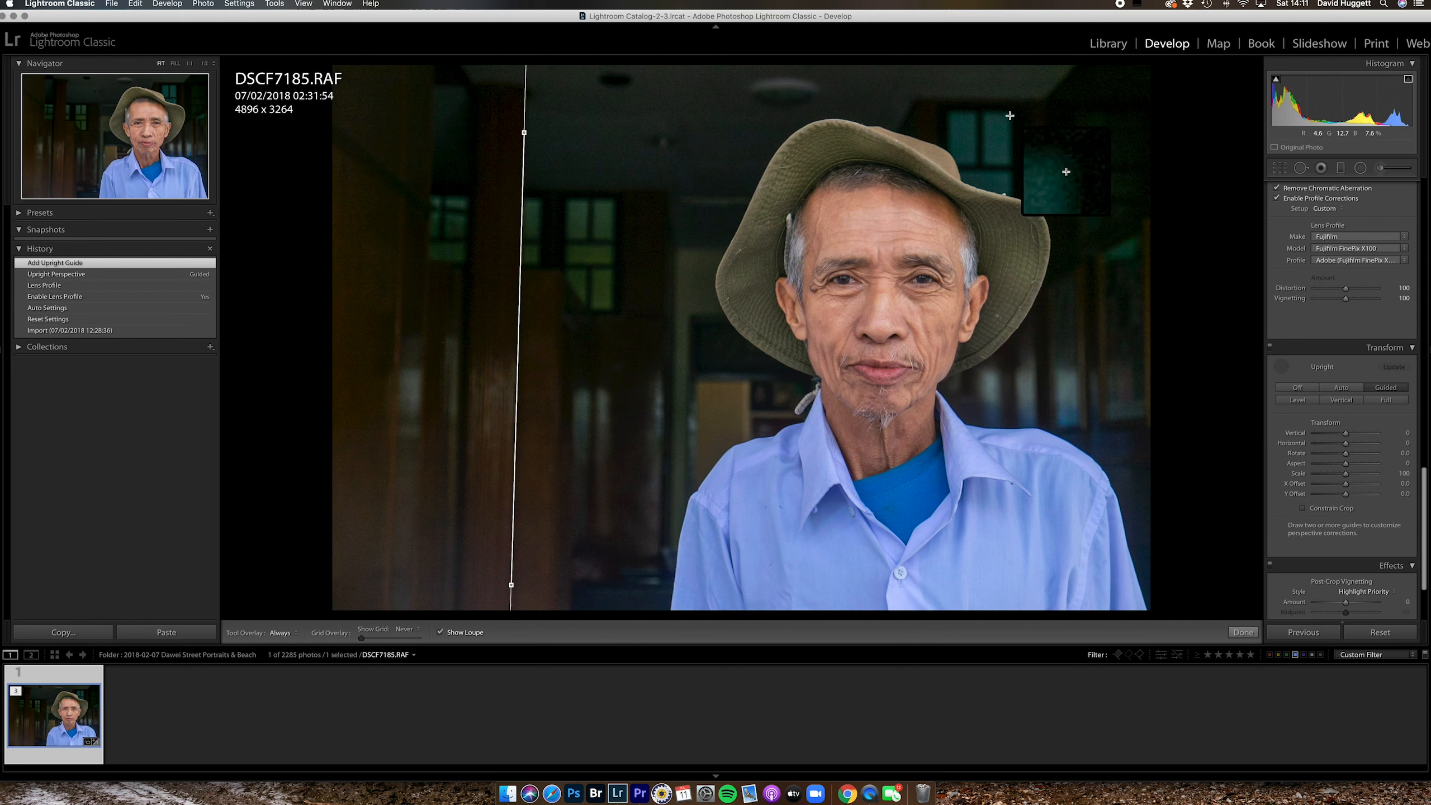
left_click_drag(1011, 117, 1011, 191)
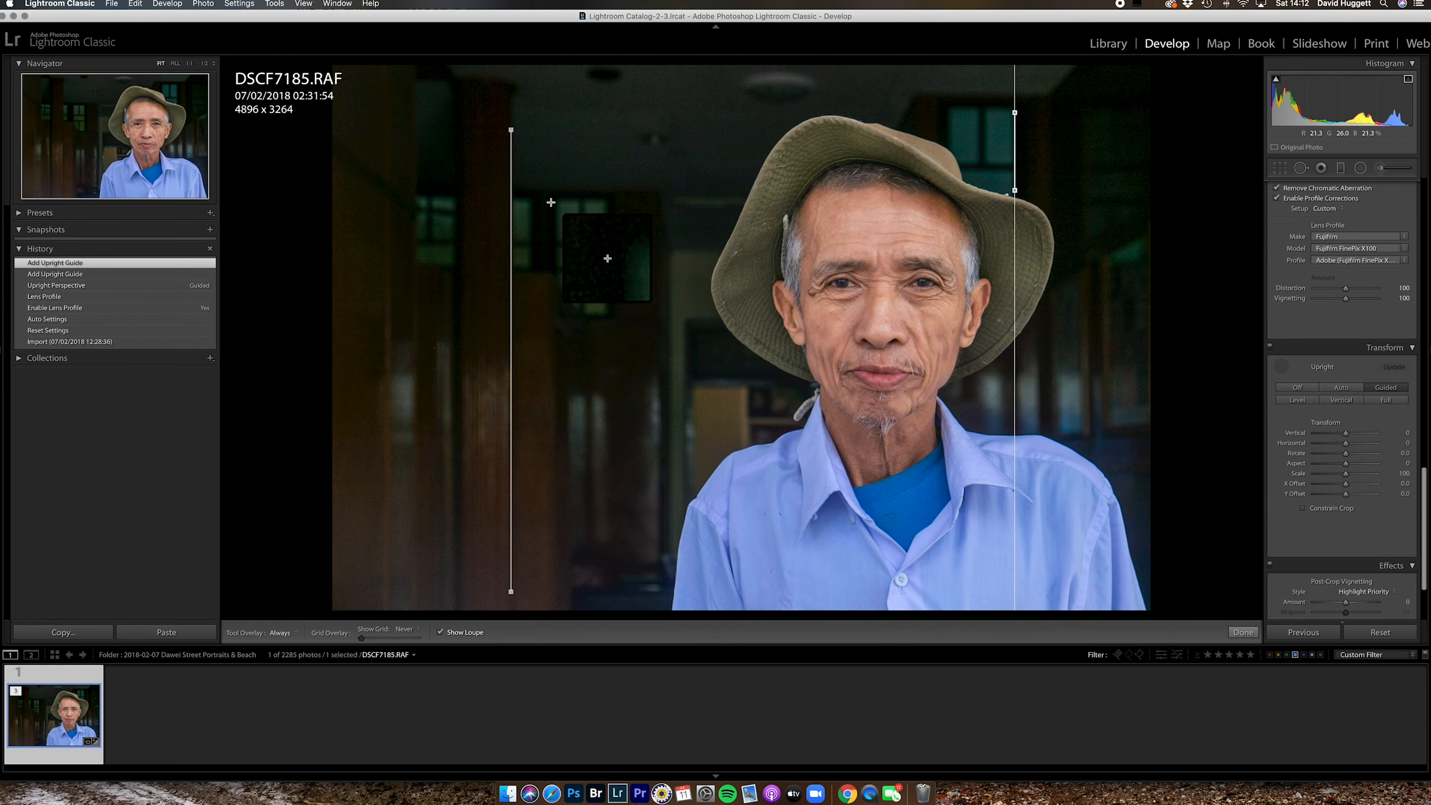
left_click_drag(517, 189, 653, 190)
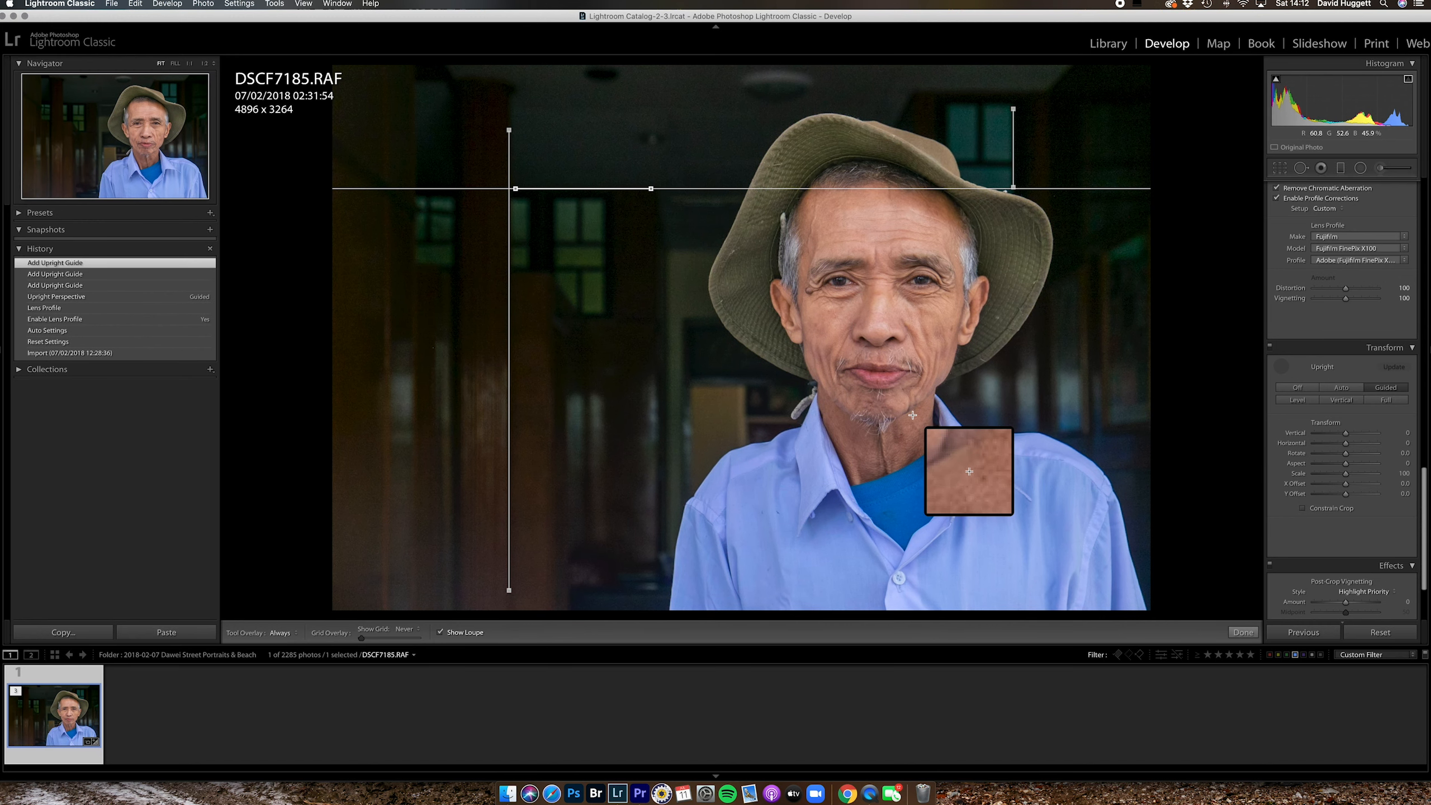
left_click(1241, 632)
- Set the post-crop vignette amount to -10 and the luminance noise reduction to 23
scroll(1307, 493, "down", 4)
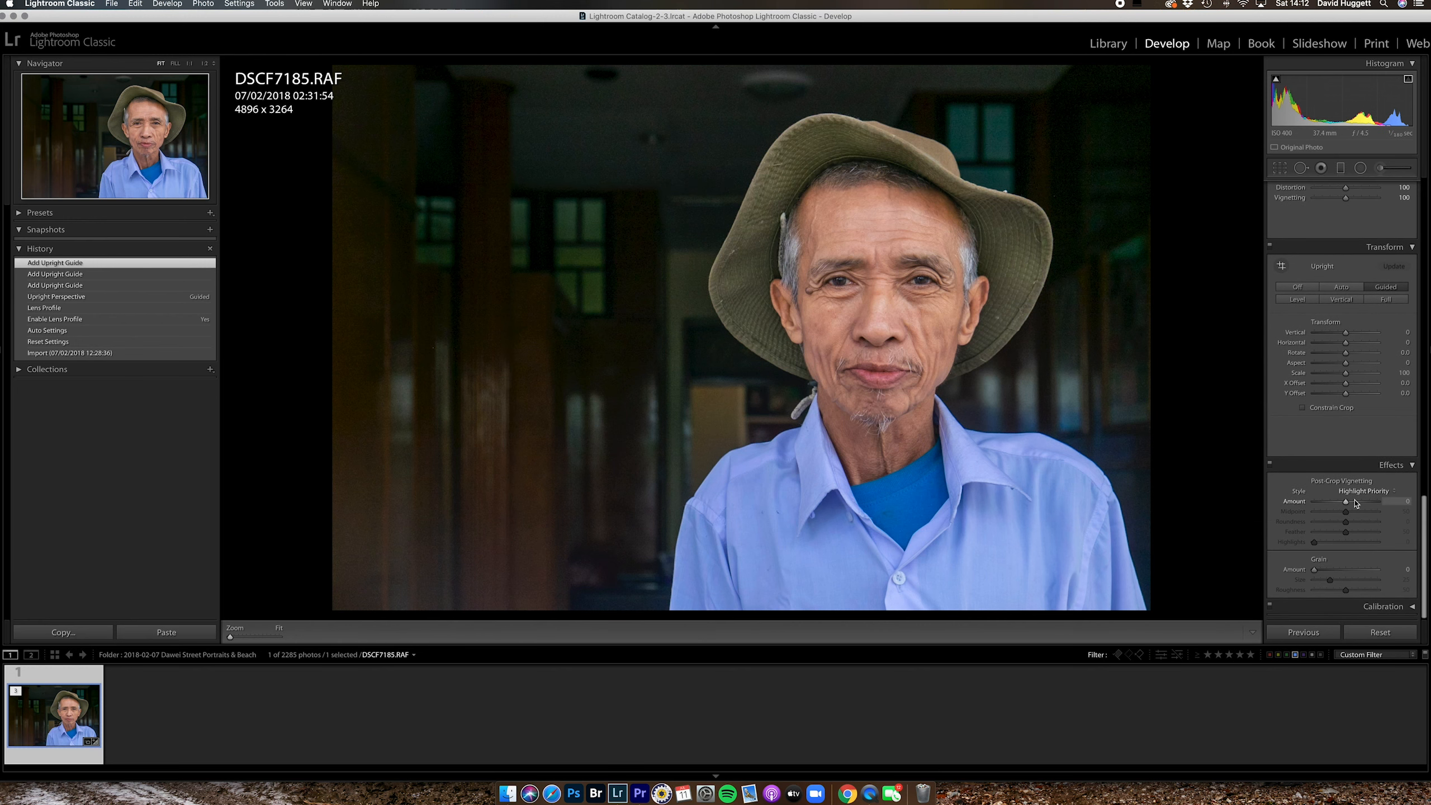
left_click_drag(1346, 502, 1343, 502)
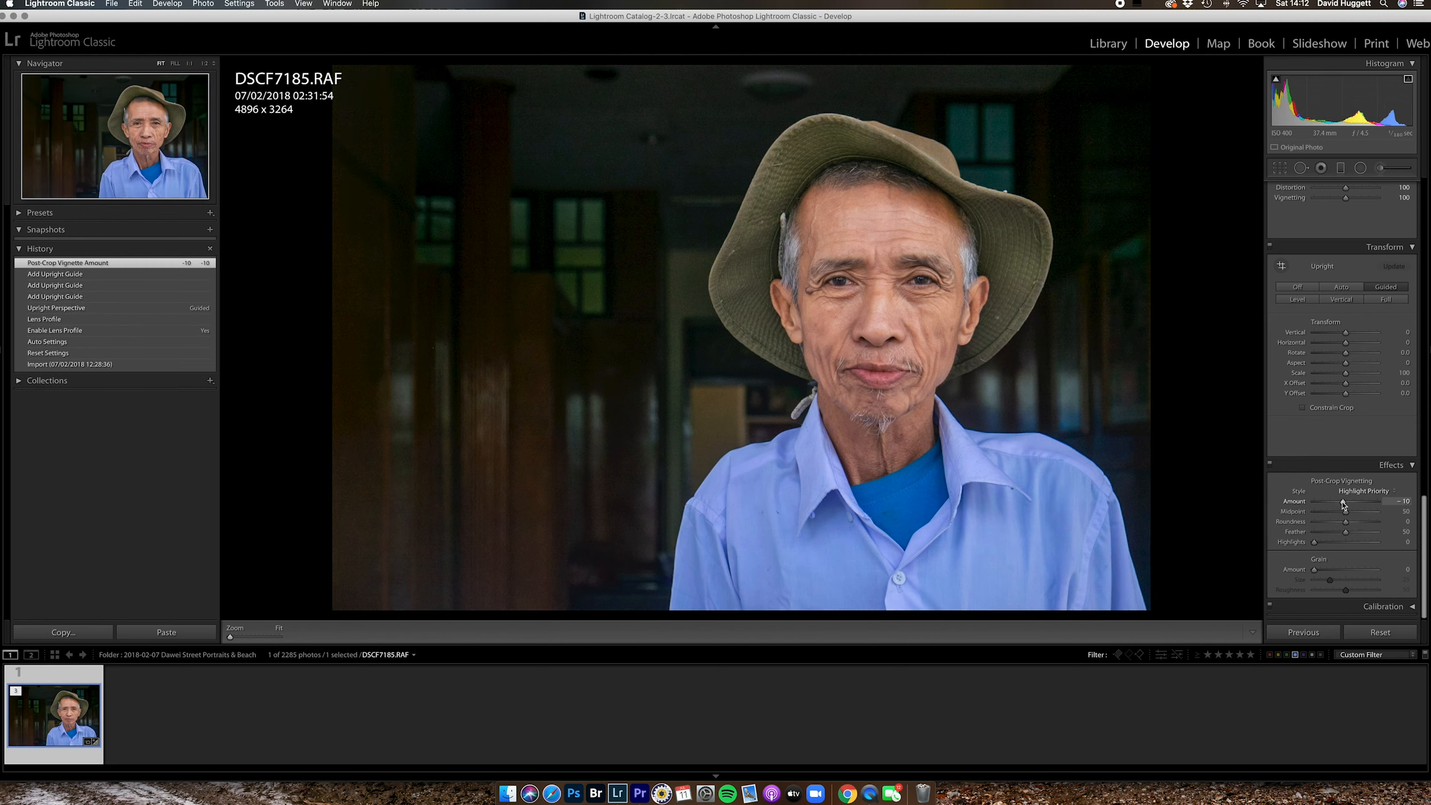
scroll(1300, 448, "up", 5)
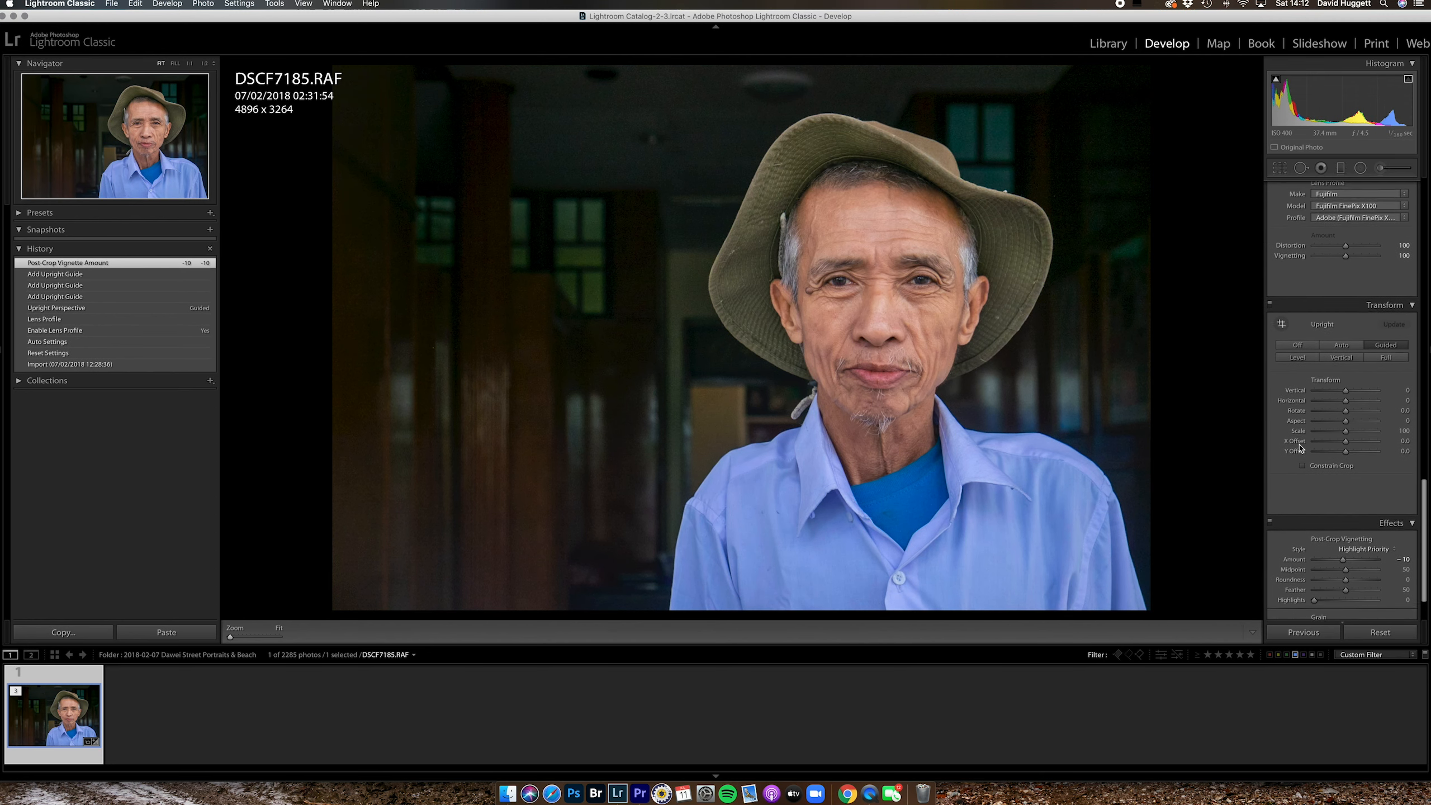
scroll(1300, 448, "up", 7)
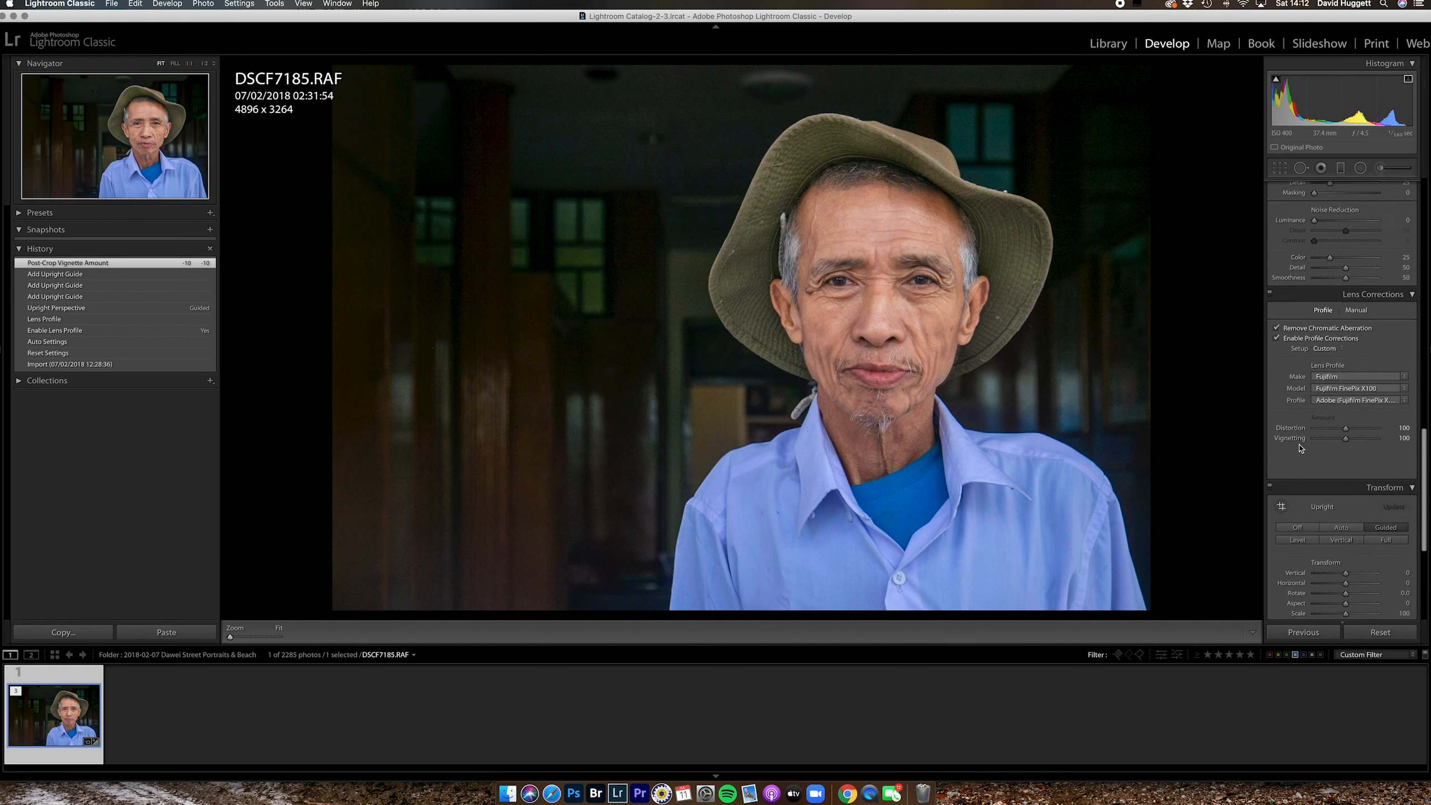
scroll(1300, 448, "up", 3)
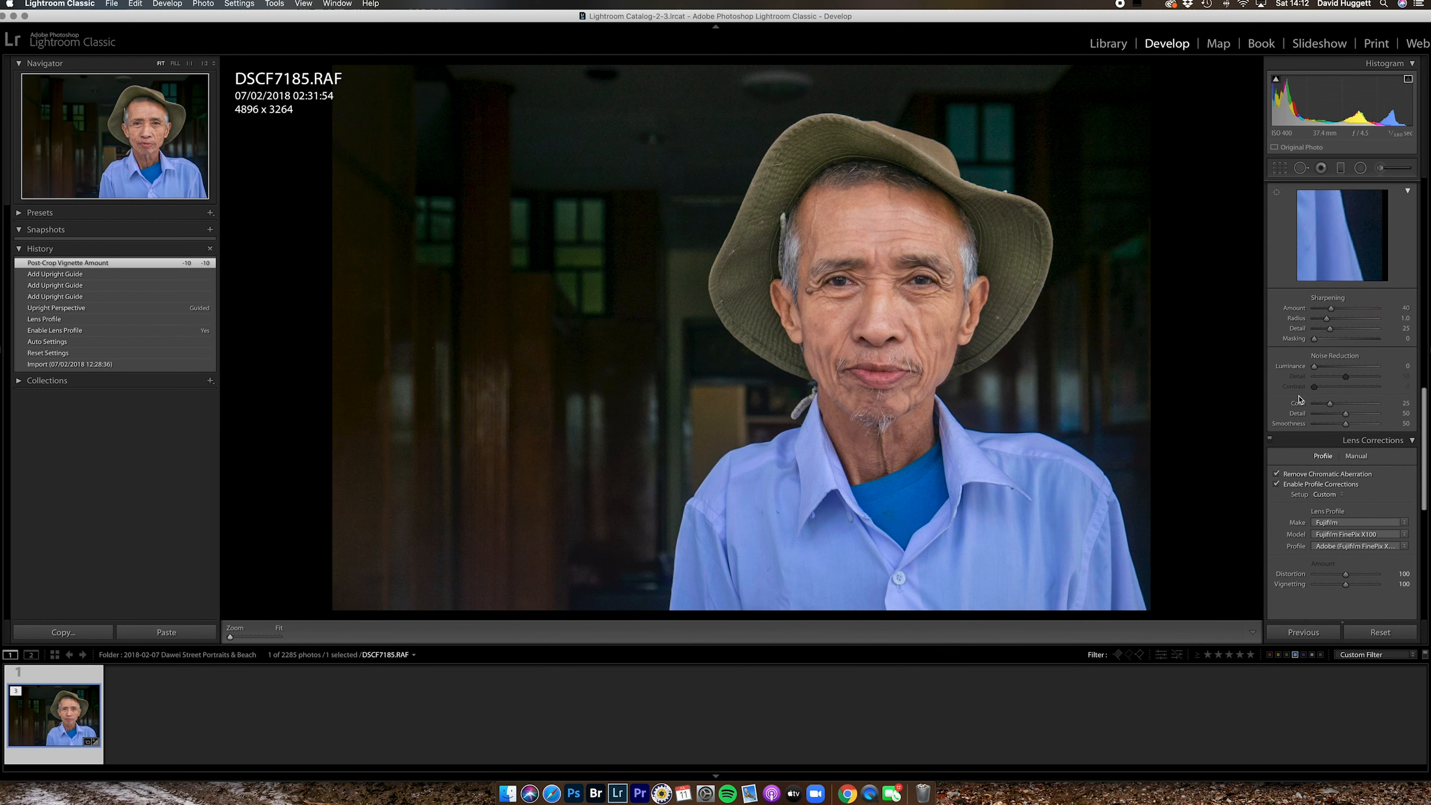
left_click_drag(1312, 381, 1315, 381)
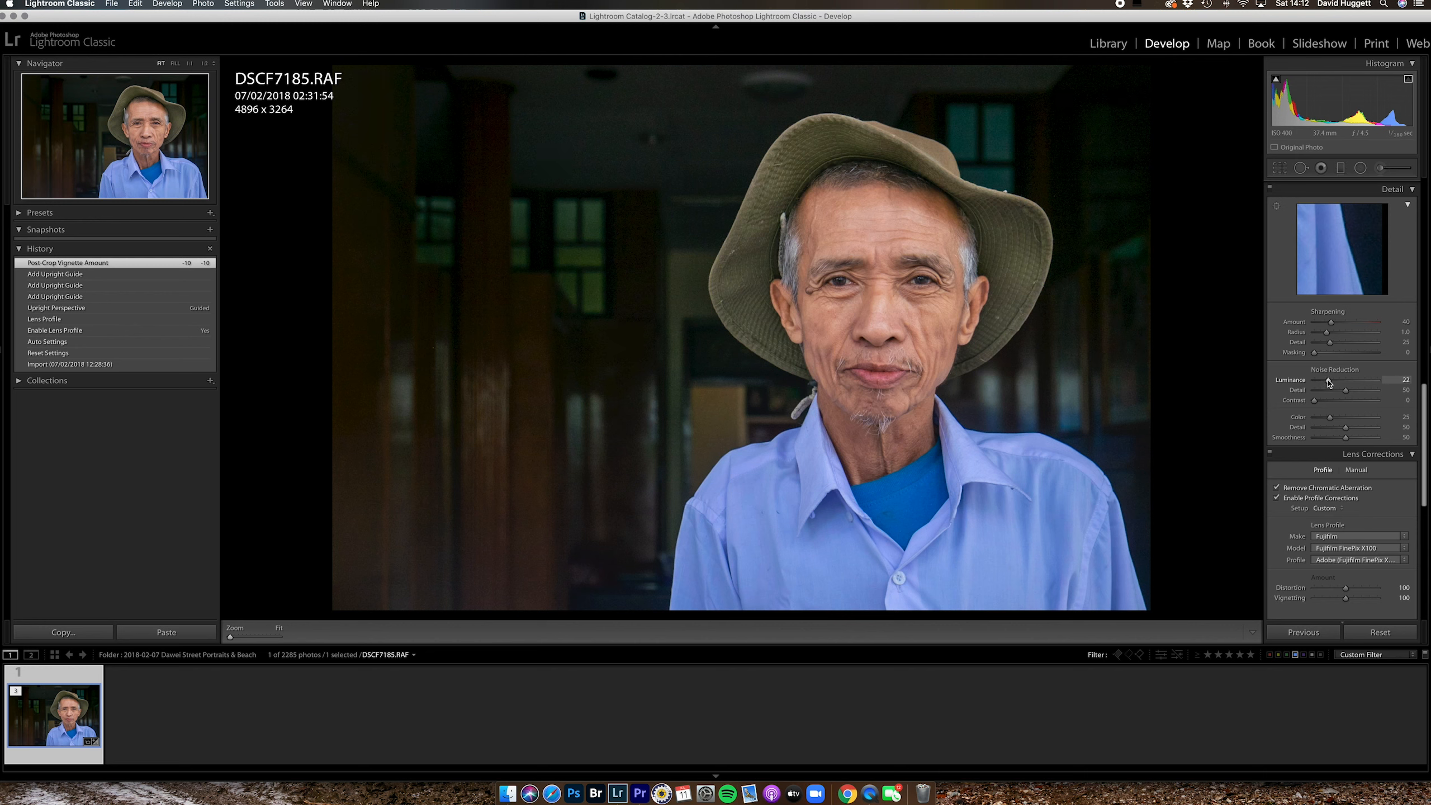
left_click_drag(1330, 383, 1330, 382)
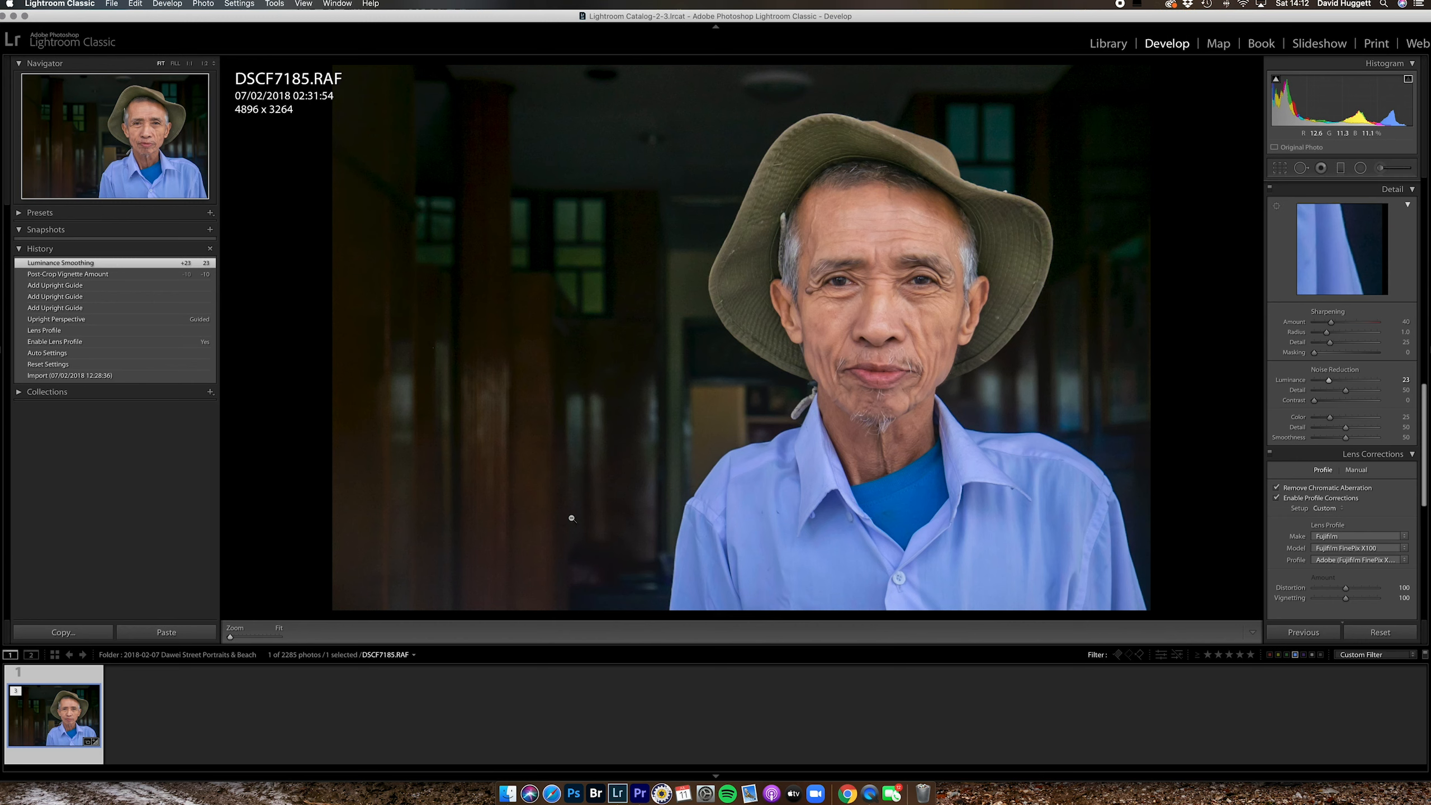
- Paint an Adjustment Brush mask over the man's face, using an Exposure of -4.00 to reveal the covered area
scroll(1315, 334, "up", 3)
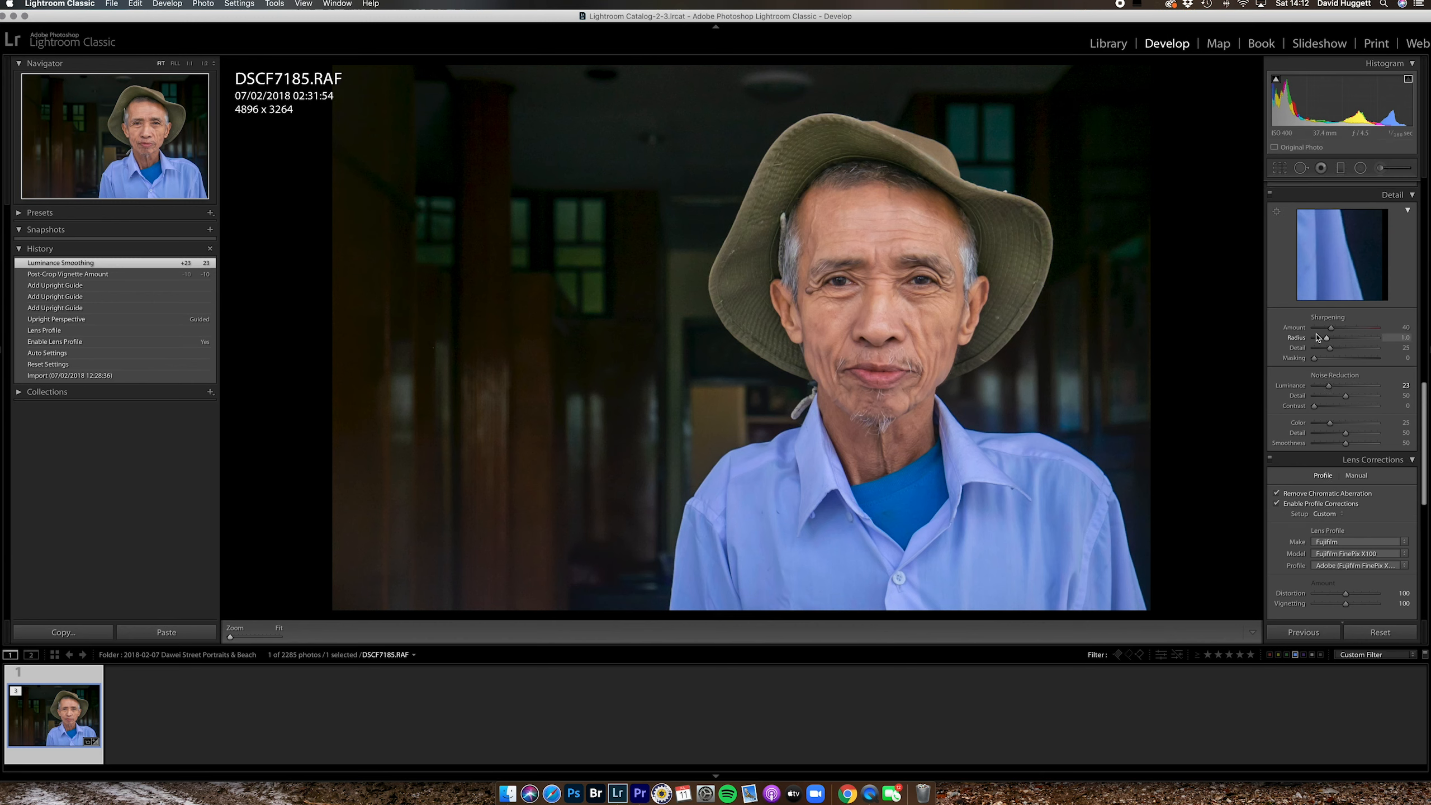
scroll(1316, 333, "up", 10)
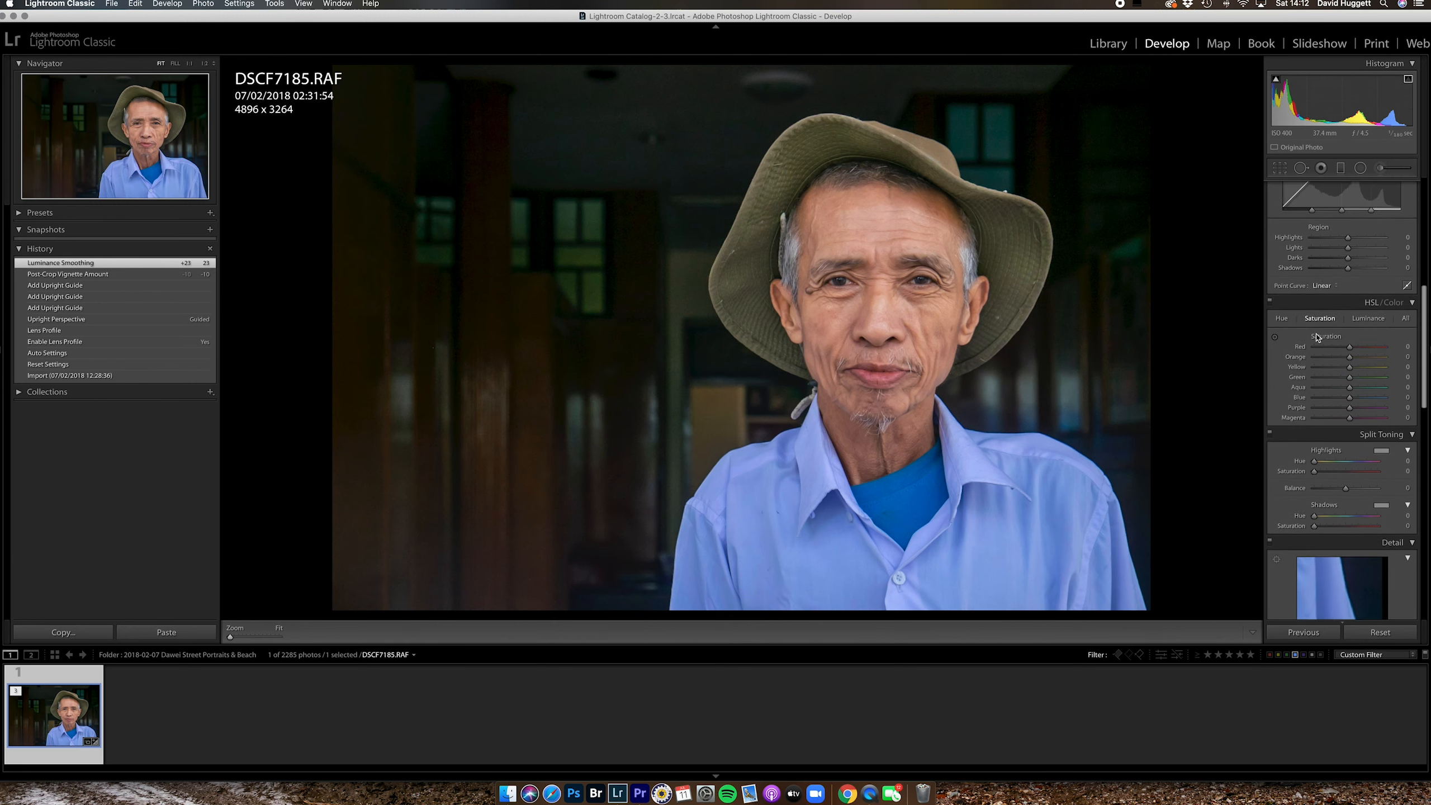
scroll(1315, 334, "up", 8)
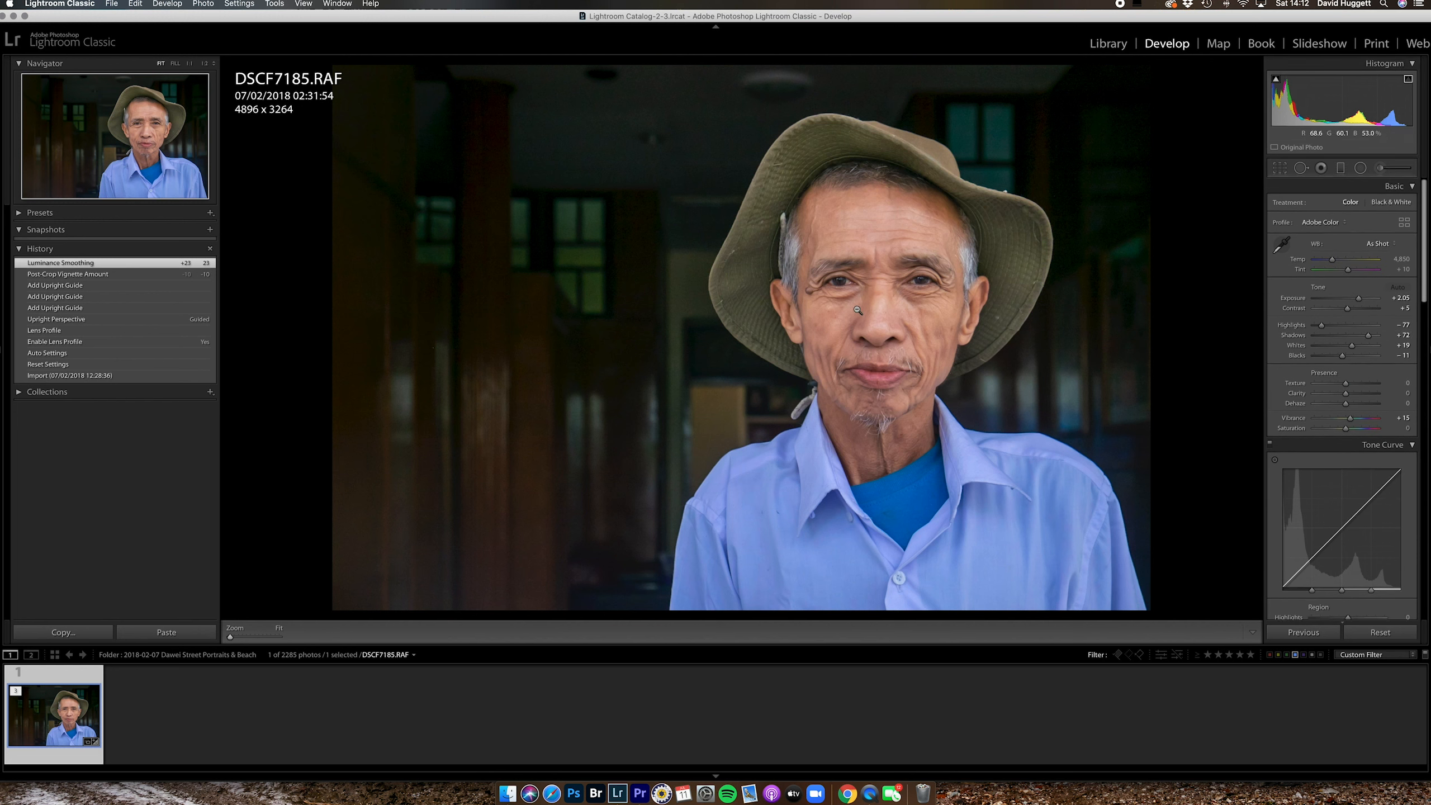
left_click(1381, 169)
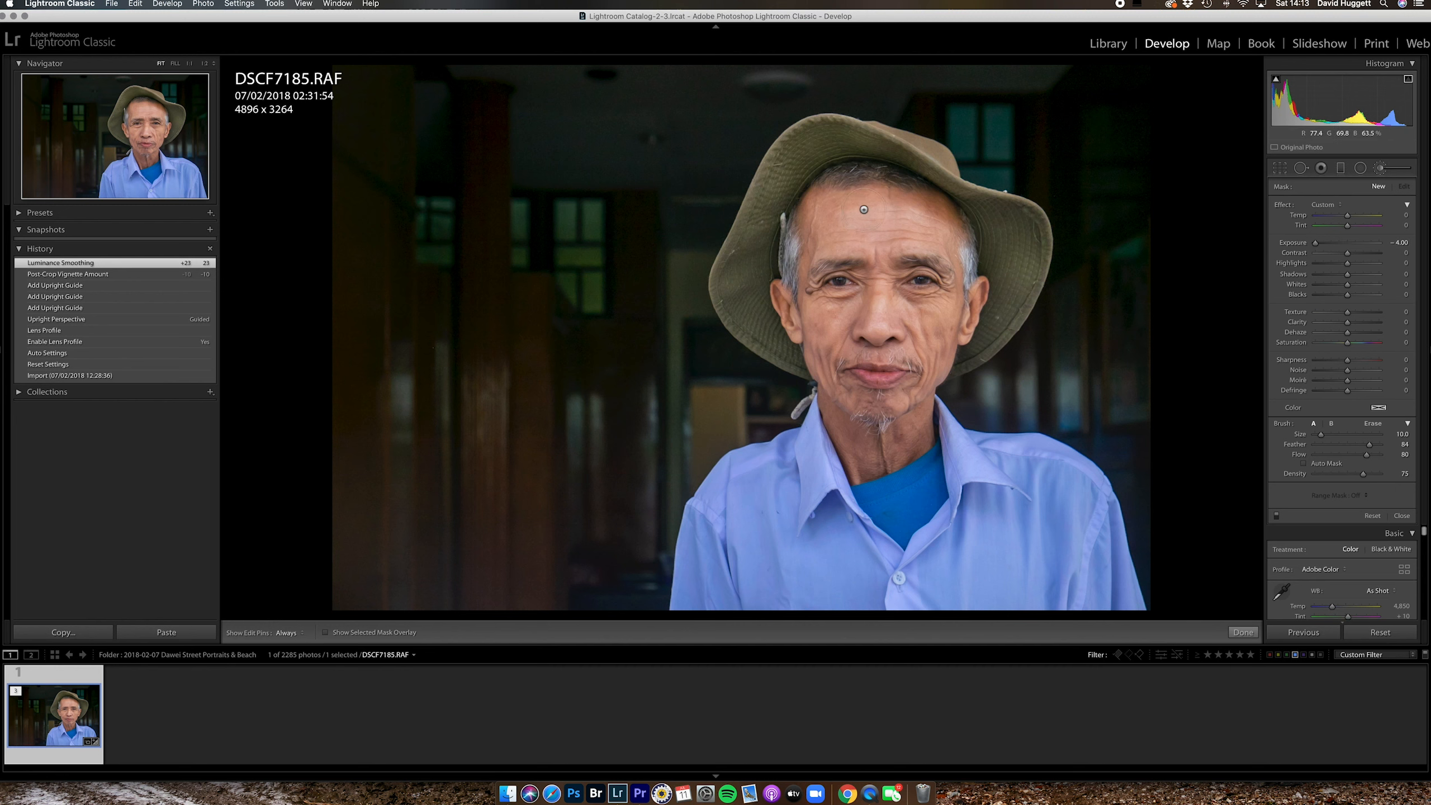
mouse_move(823, 236)
left_mouse_down()
mouse_move(922, 201)
mouse_move(951, 238)
mouse_move(876, 237)
mouse_move(880, 265)
mouse_move(880, 239)
mouse_move(805, 236)
mouse_move(793, 300)
mouse_move(783, 292)
mouse_move(806, 333)
mouse_move(835, 333)
mouse_move(831, 310)
mouse_move(883, 312)
mouse_move(881, 290)
mouse_move(886, 317)
mouse_move(945, 316)
mouse_move(965, 298)
mouse_move(960, 272)
mouse_move(965, 306)
mouse_move(899, 402)
mouse_move(901, 436)
mouse_move(908, 396)
mouse_move(876, 412)
mouse_move(864, 477)
mouse_move(874, 435)
mouse_move(897, 444)
mouse_move(848, 400)
mouse_move(825, 352)
mouse_move(900, 344)
mouse_move(828, 310)
mouse_move(879, 327)
mouse_move(924, 319)
left_mouse_up()
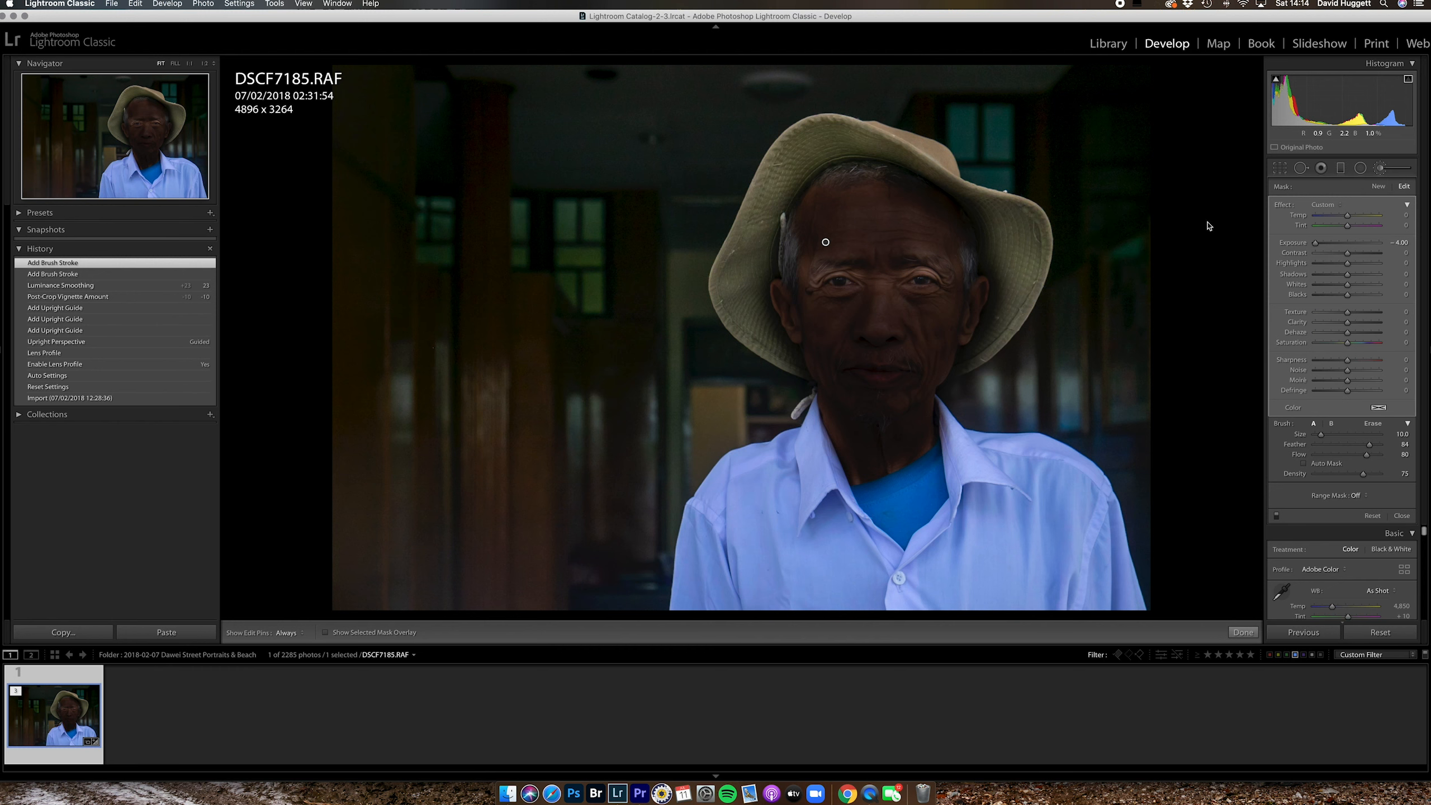
- Reset the face mask's Exposure to 0 and set its Clarity to 33 and Texture to 15
double_click(1294, 246)
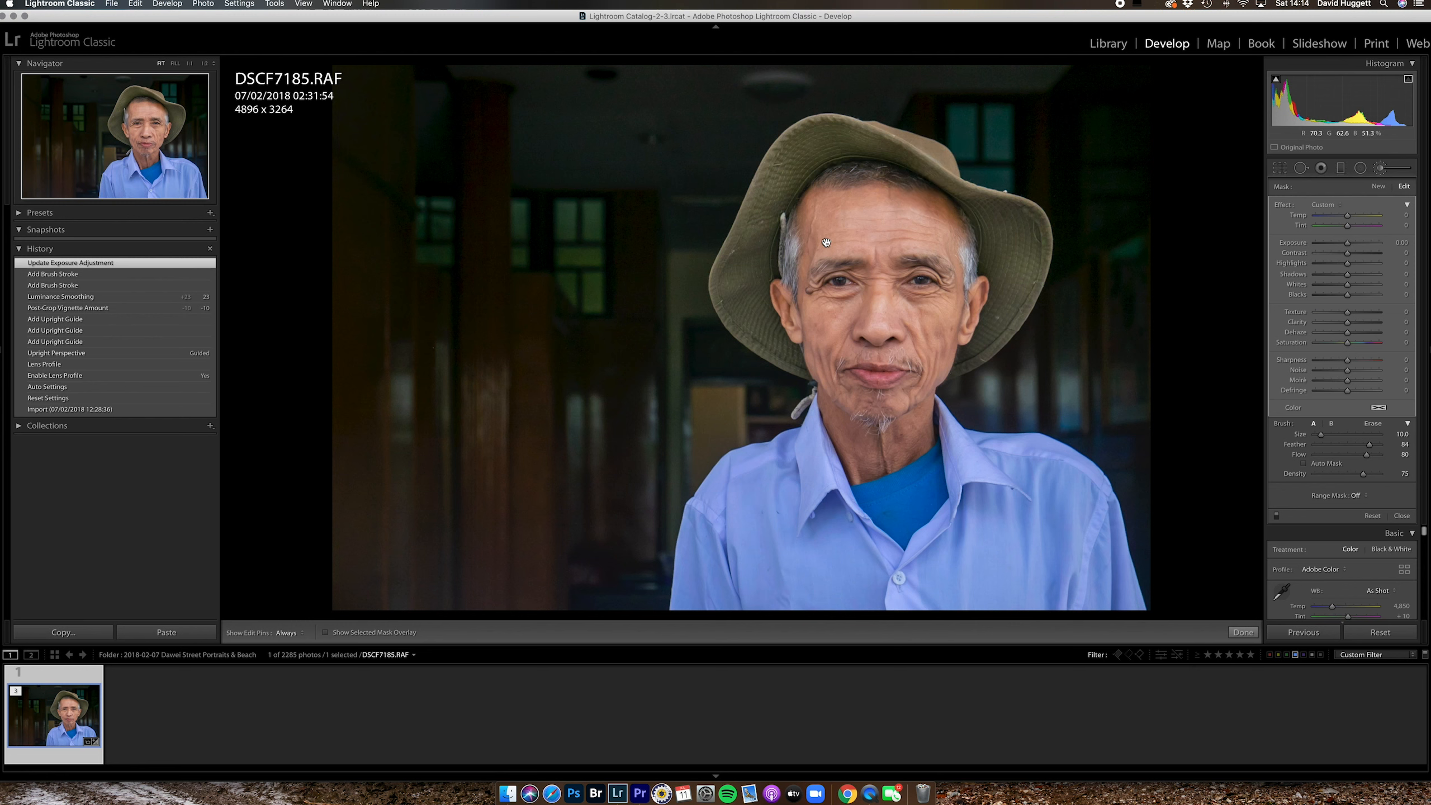
mouse_move(827, 243)
left_click_drag(1360, 325, 1350, 313)
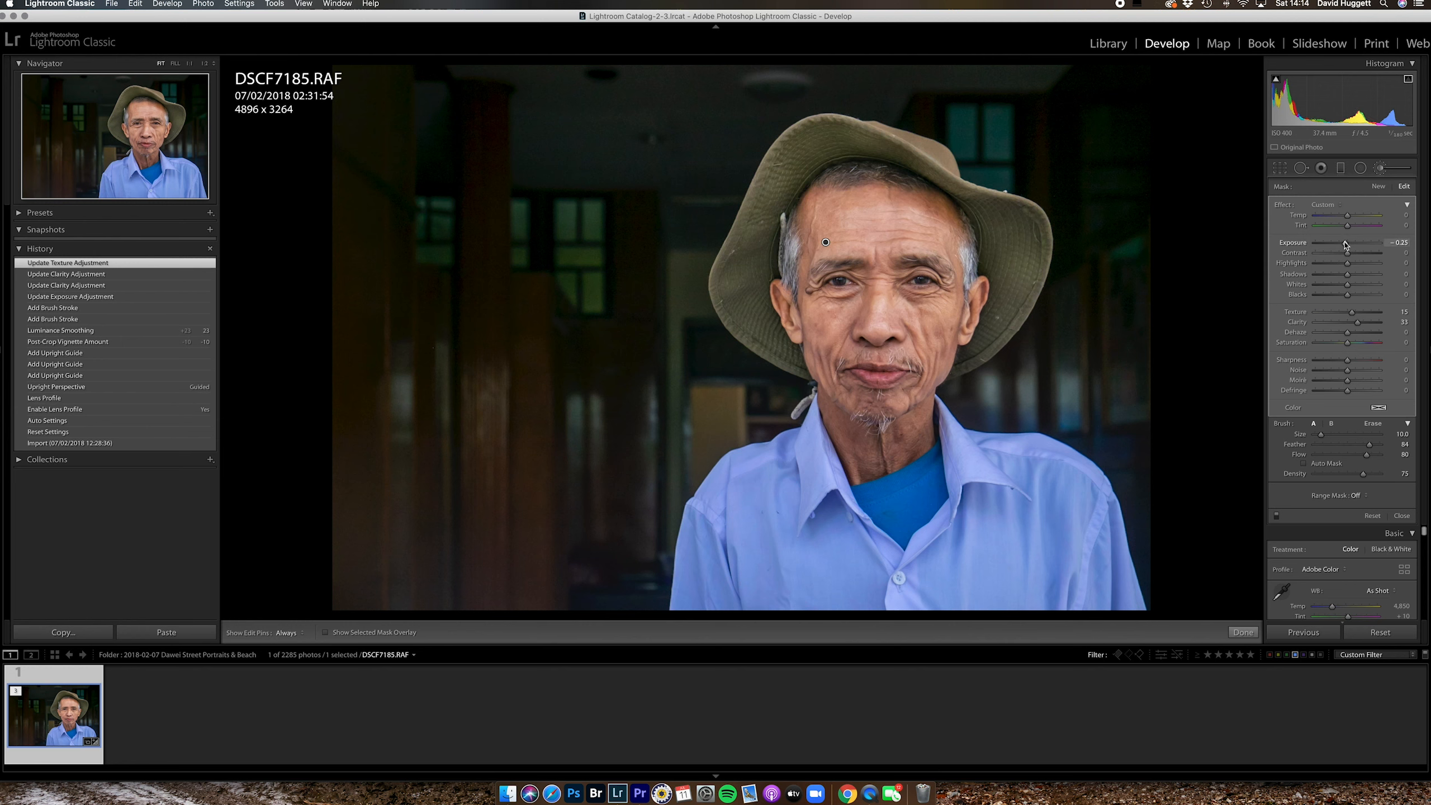
- Set the face mask's Exposure to -0.46, Highlights to 10, Temp to -4 and Contrast to 12, and finish the brush adjustment
left_click_drag(1343, 243, 1352, 264)
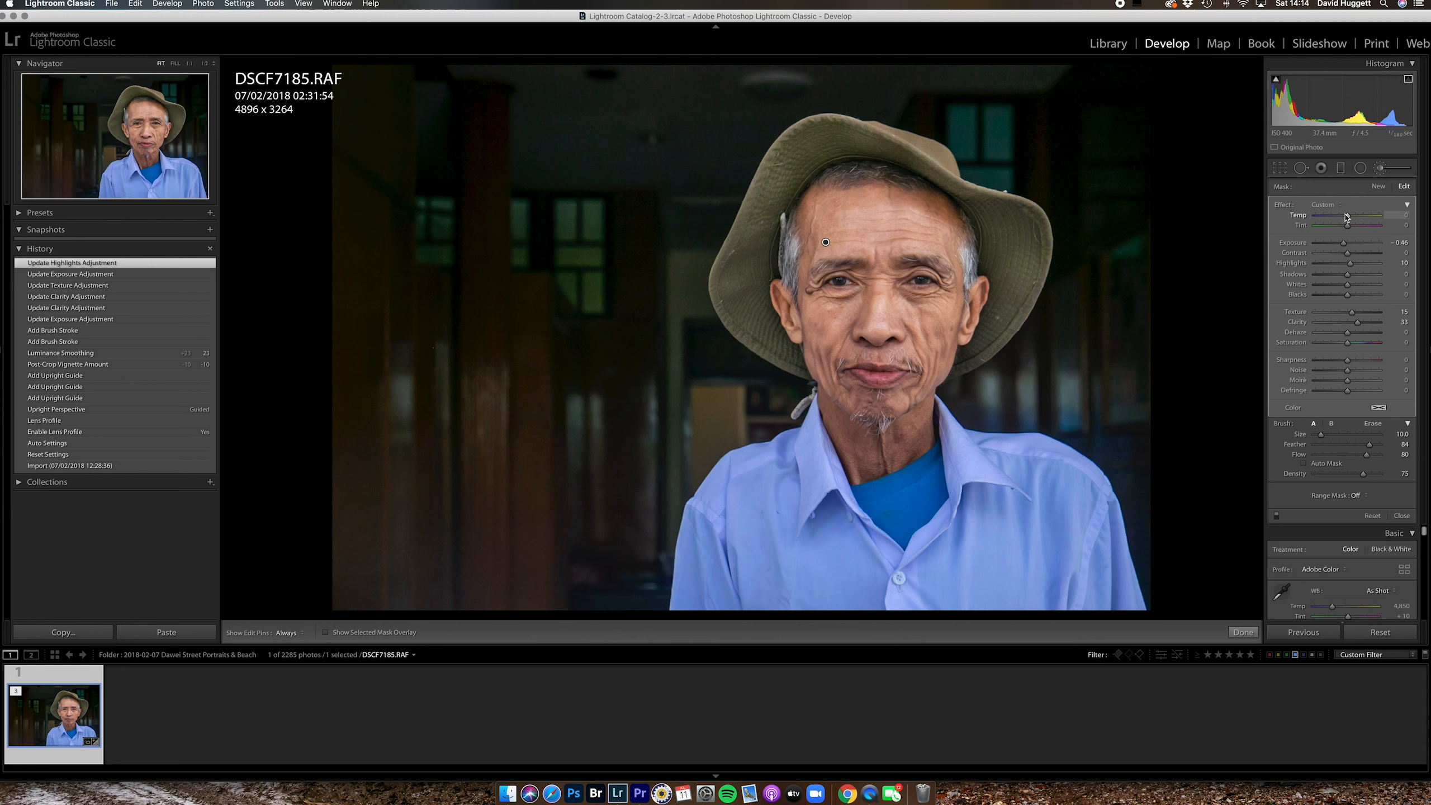
left_click_drag(1344, 216, 1345, 217)
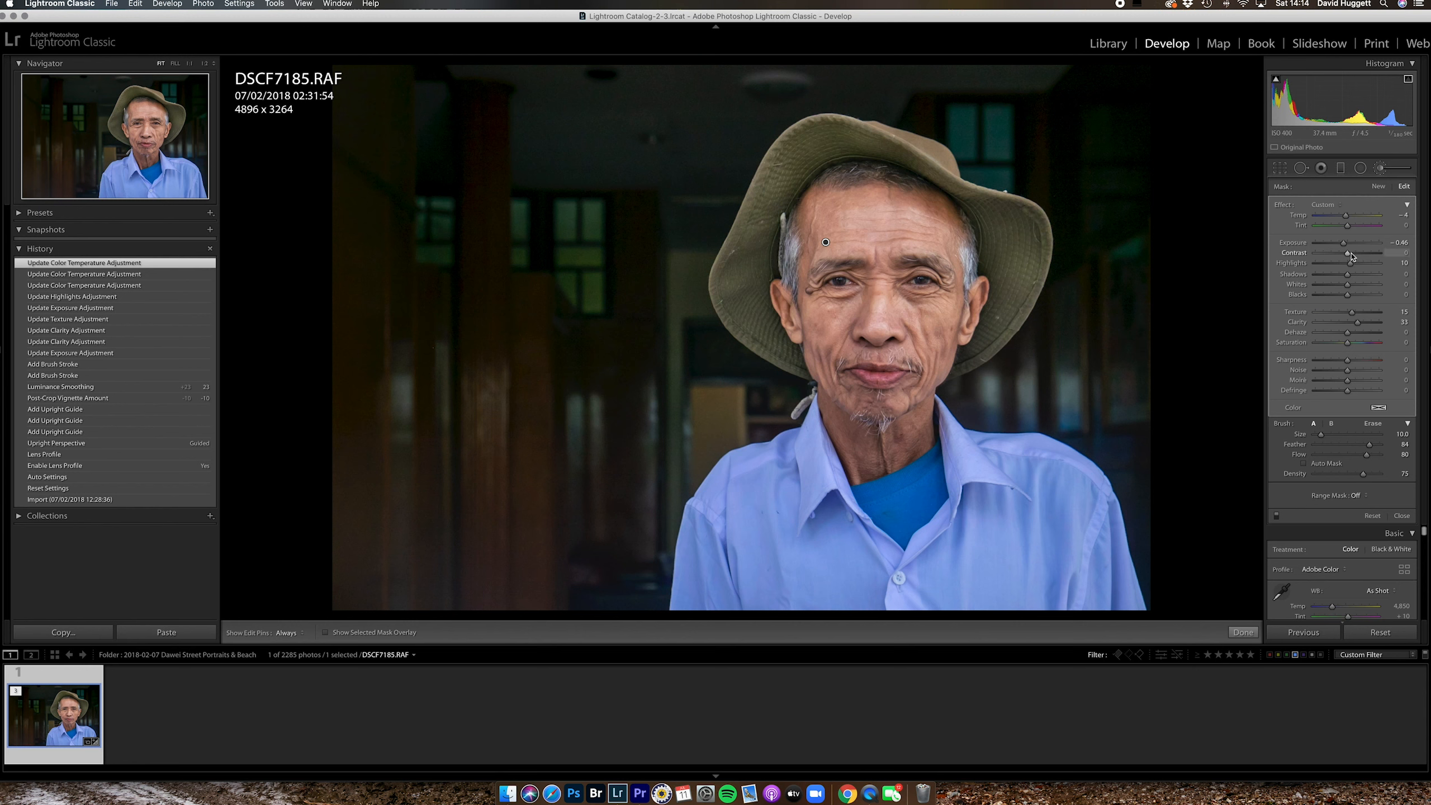
left_click_drag(1352, 255, 1350, 254)
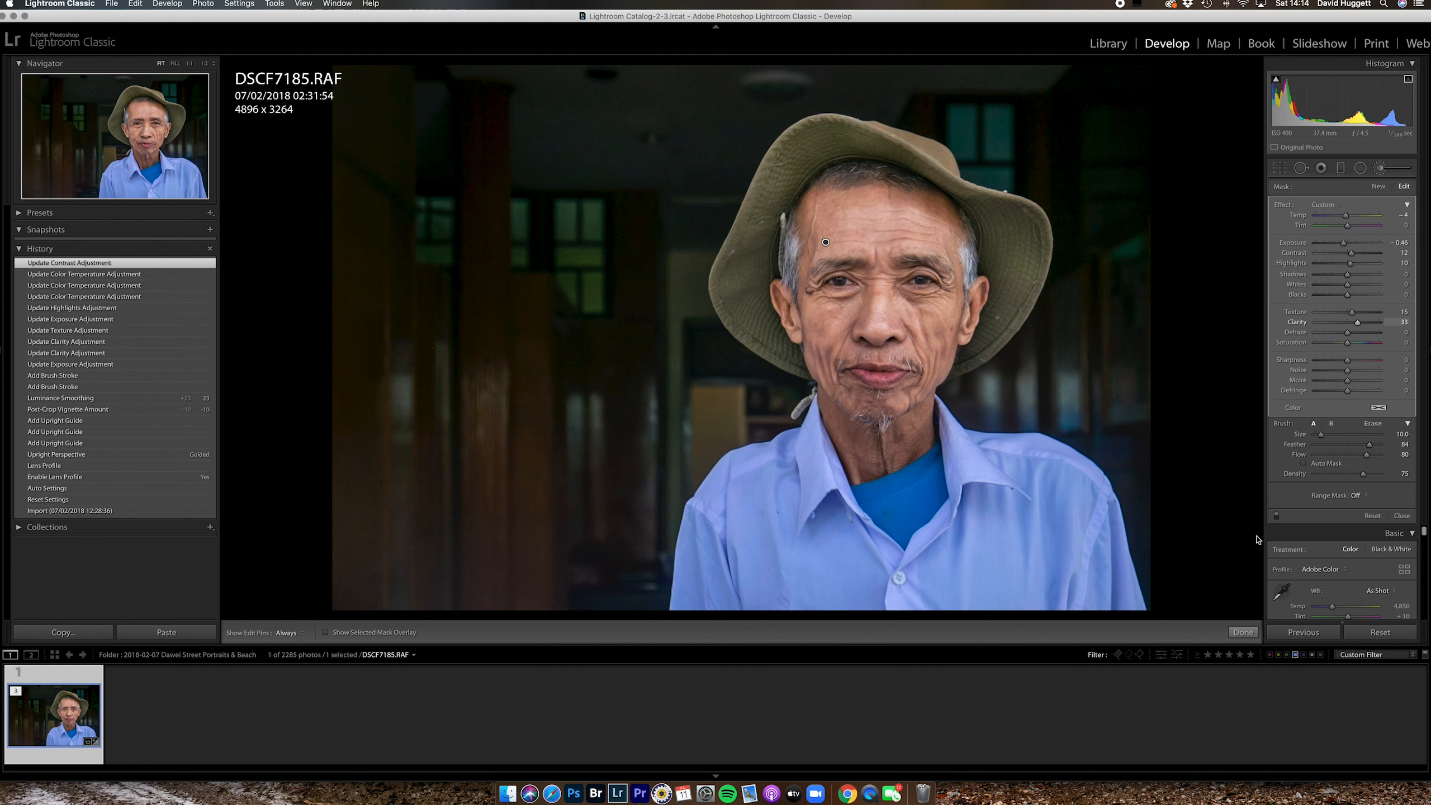
left_click(1242, 631)
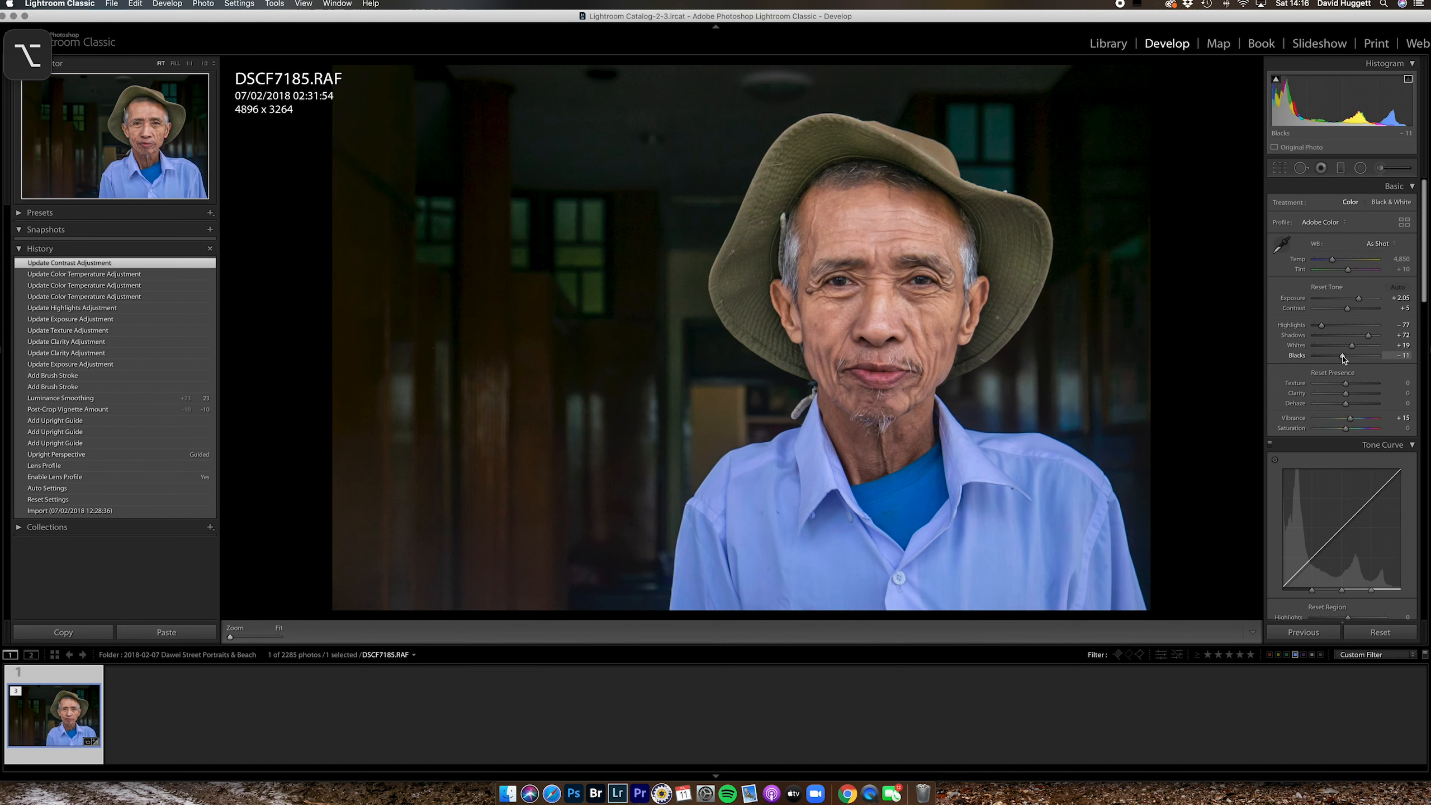
- Set the photo's Blacks to +16 and Whites to +62 using the clipping preview
left_click(1343, 357, "alt")
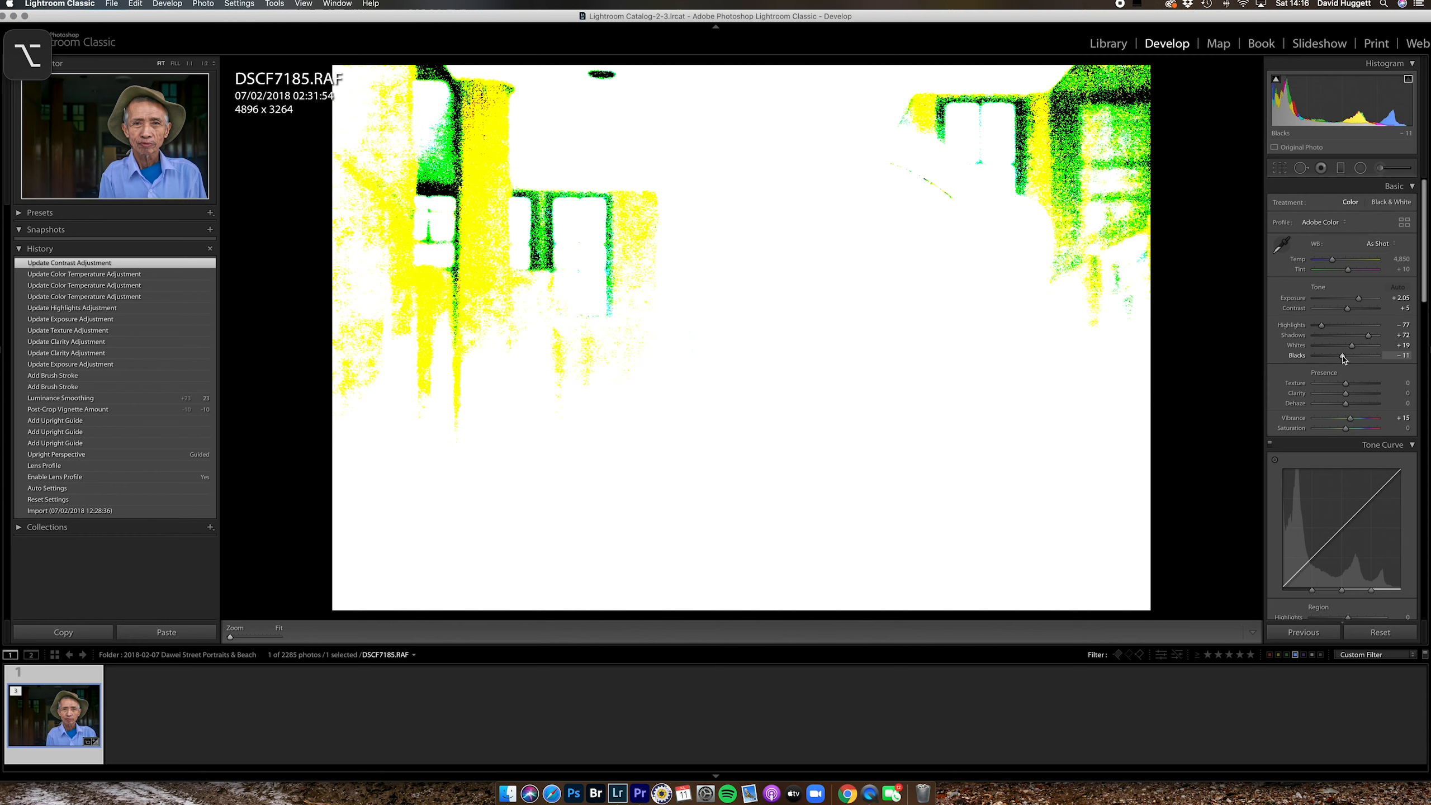
left_click_drag(1342, 356, 1351, 356)
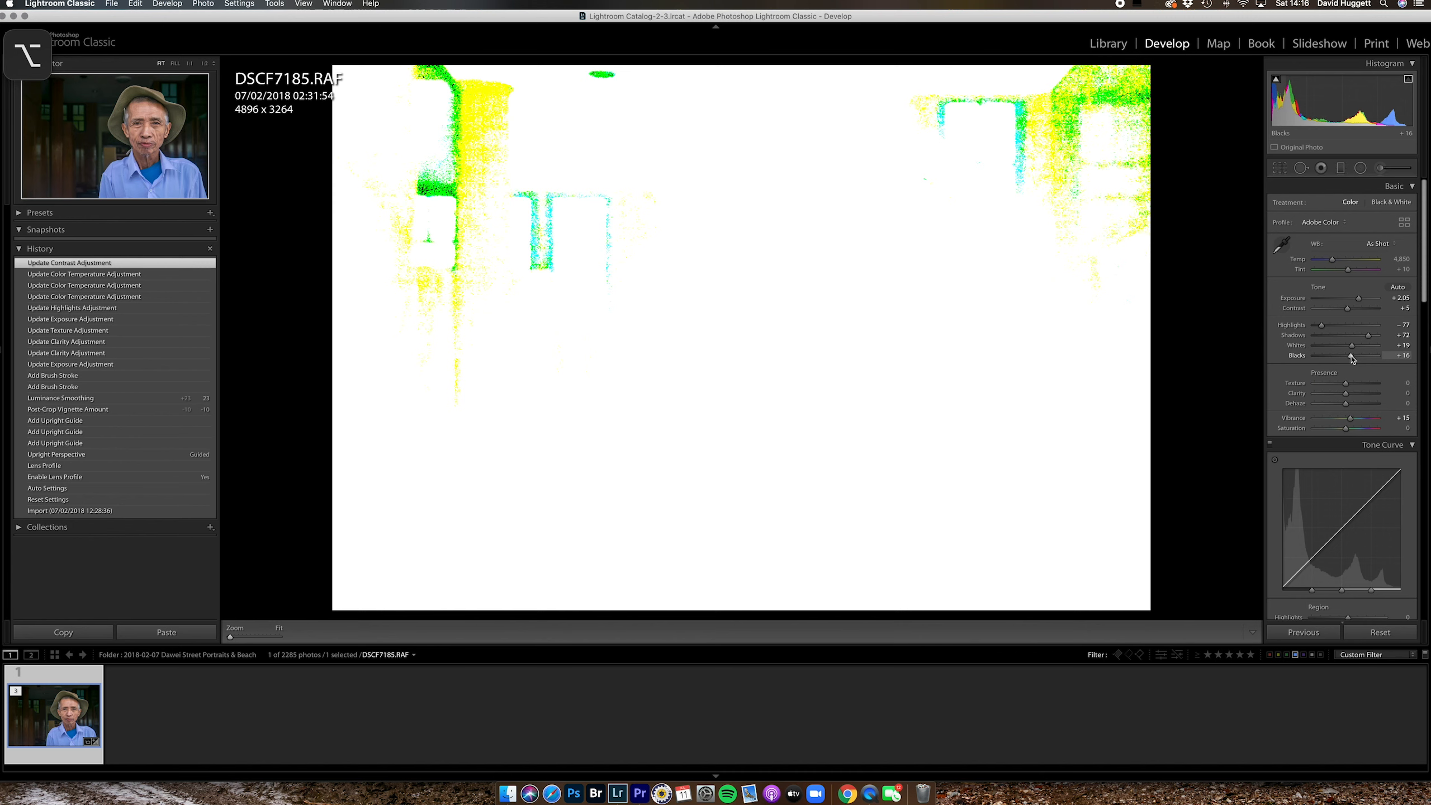
left_click_drag(1351, 358, 1365, 350)
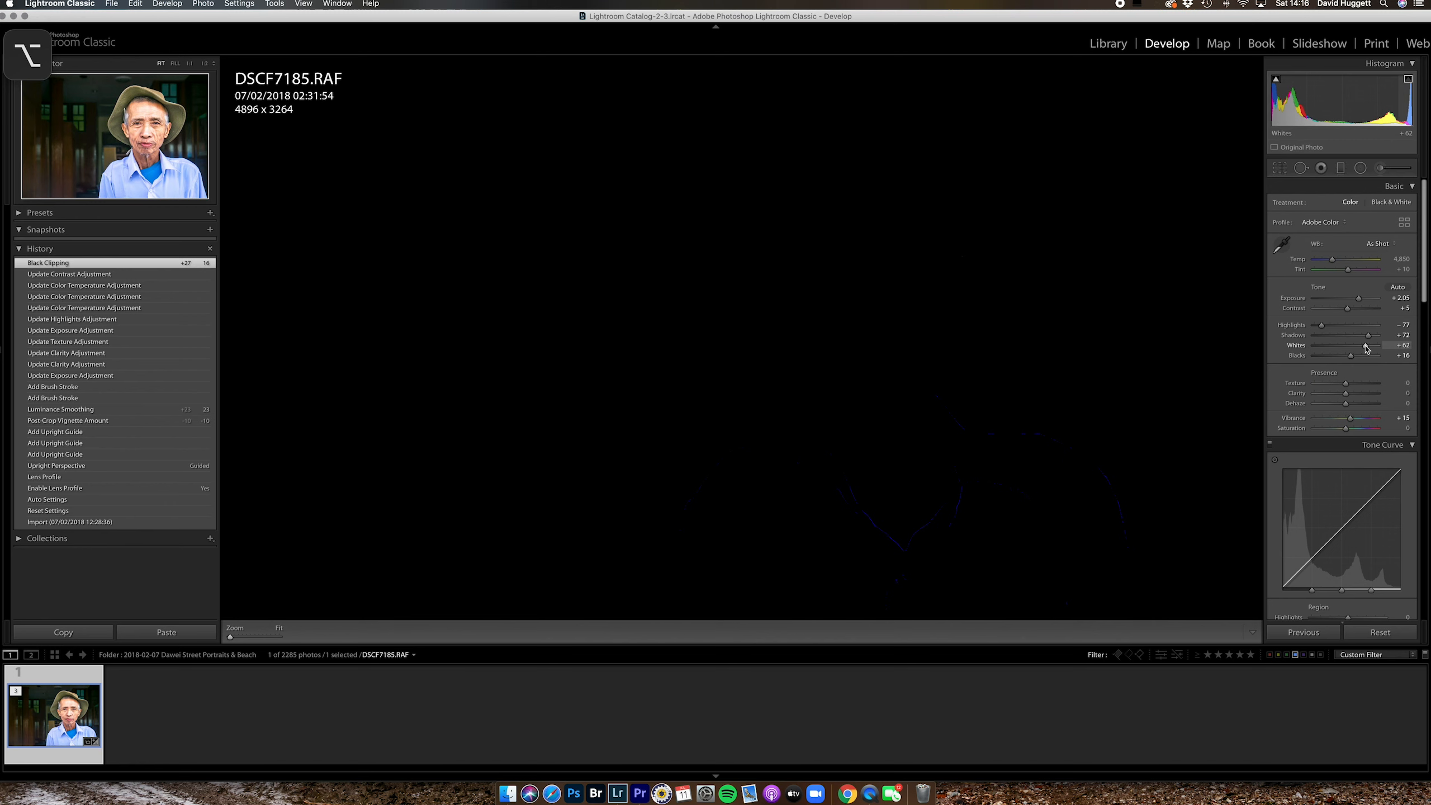
- Paint an Adjustment Brush mask over the man's light blue shirt, using an Exposure of -4.00 to reveal the covered area
left_click_drag(1365, 349, 1366, 349)
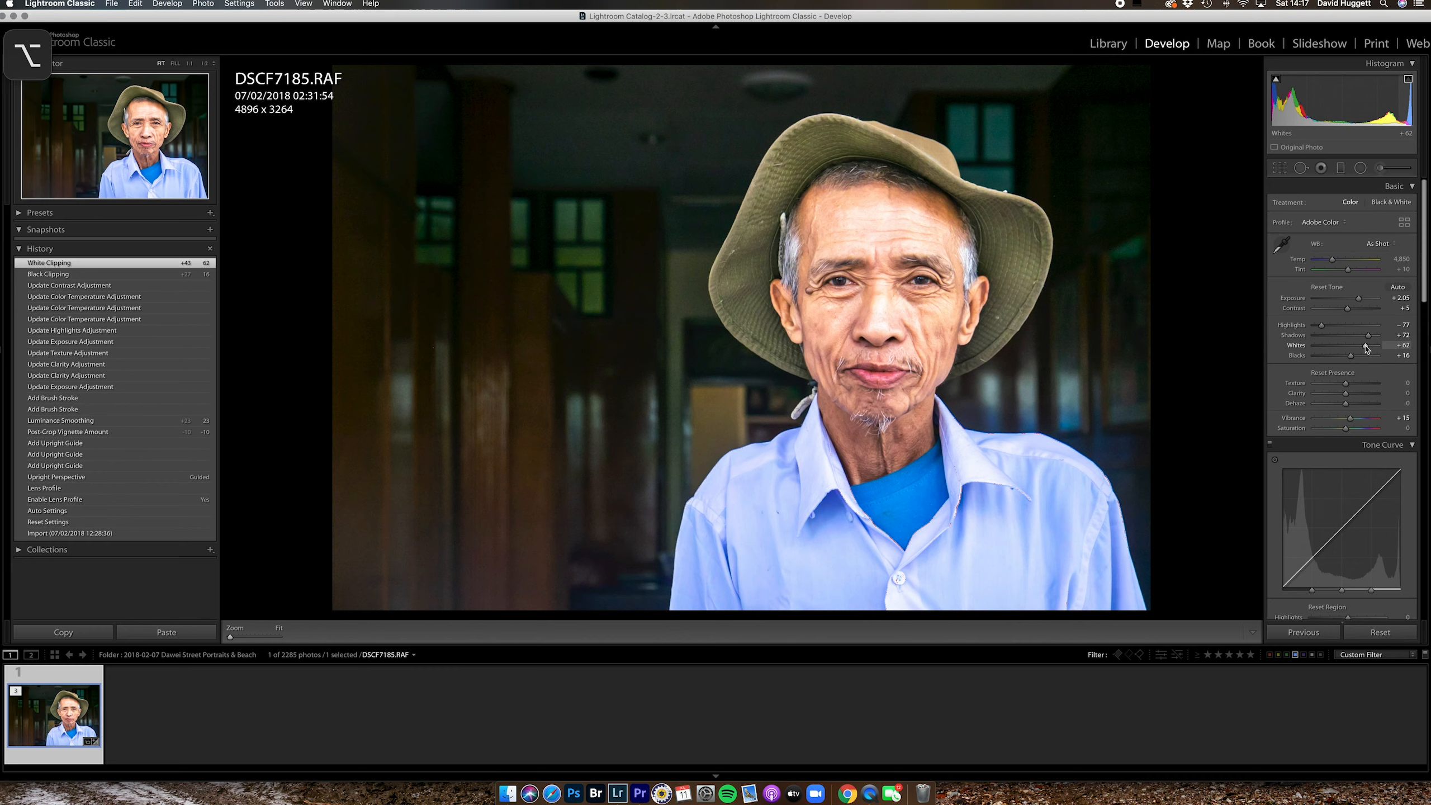
left_click(913, 539)
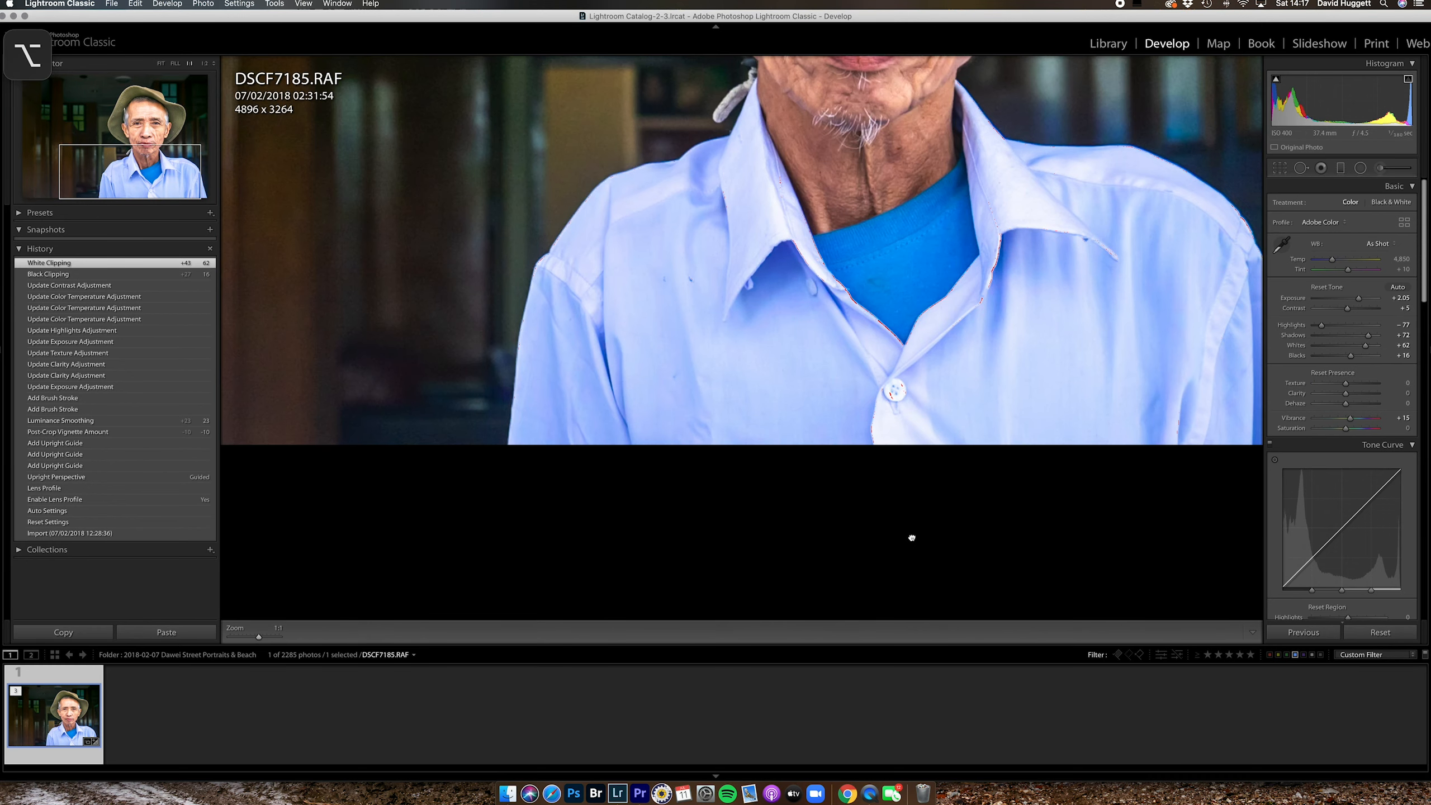
left_click_drag(913, 538, 830, 575)
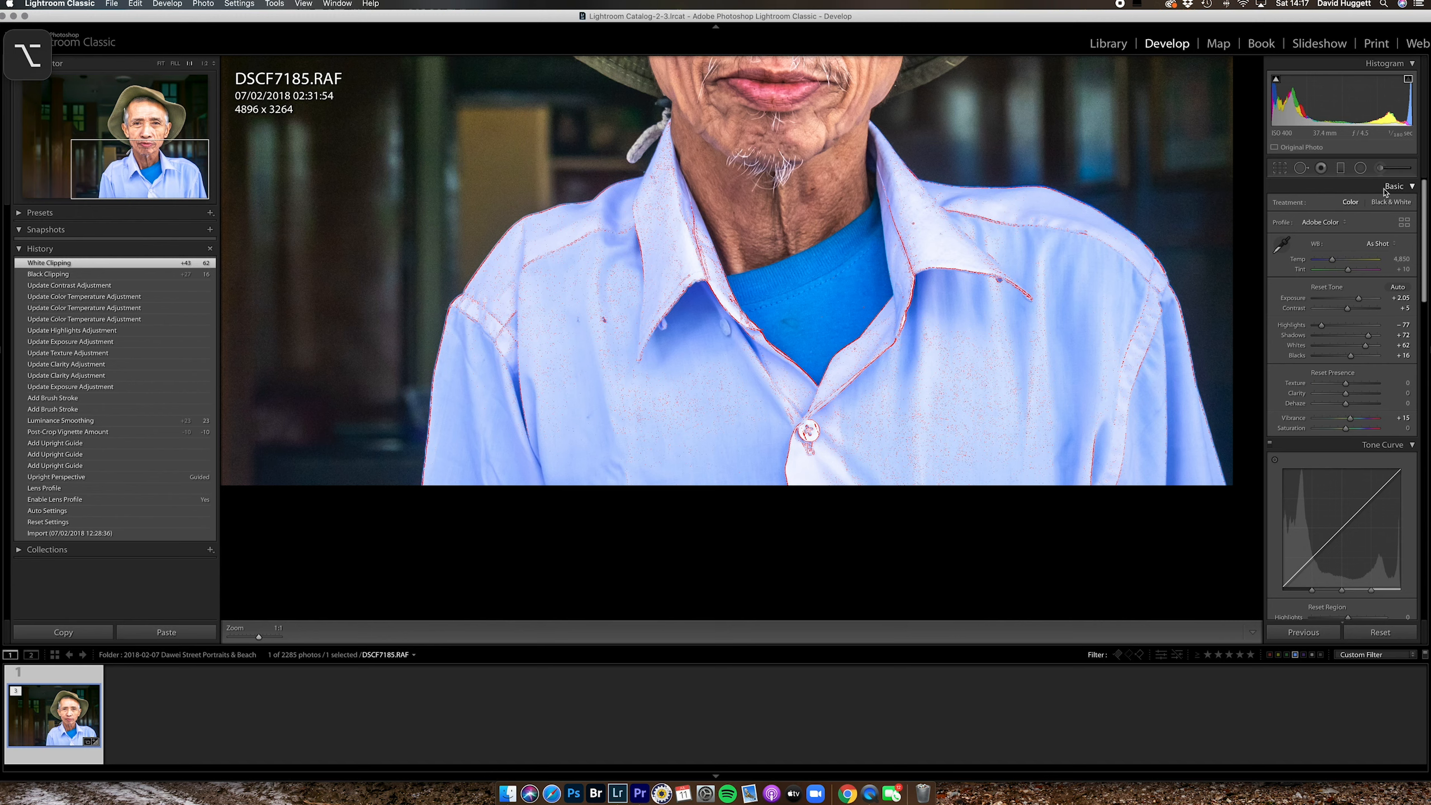
left_click(1379, 170)
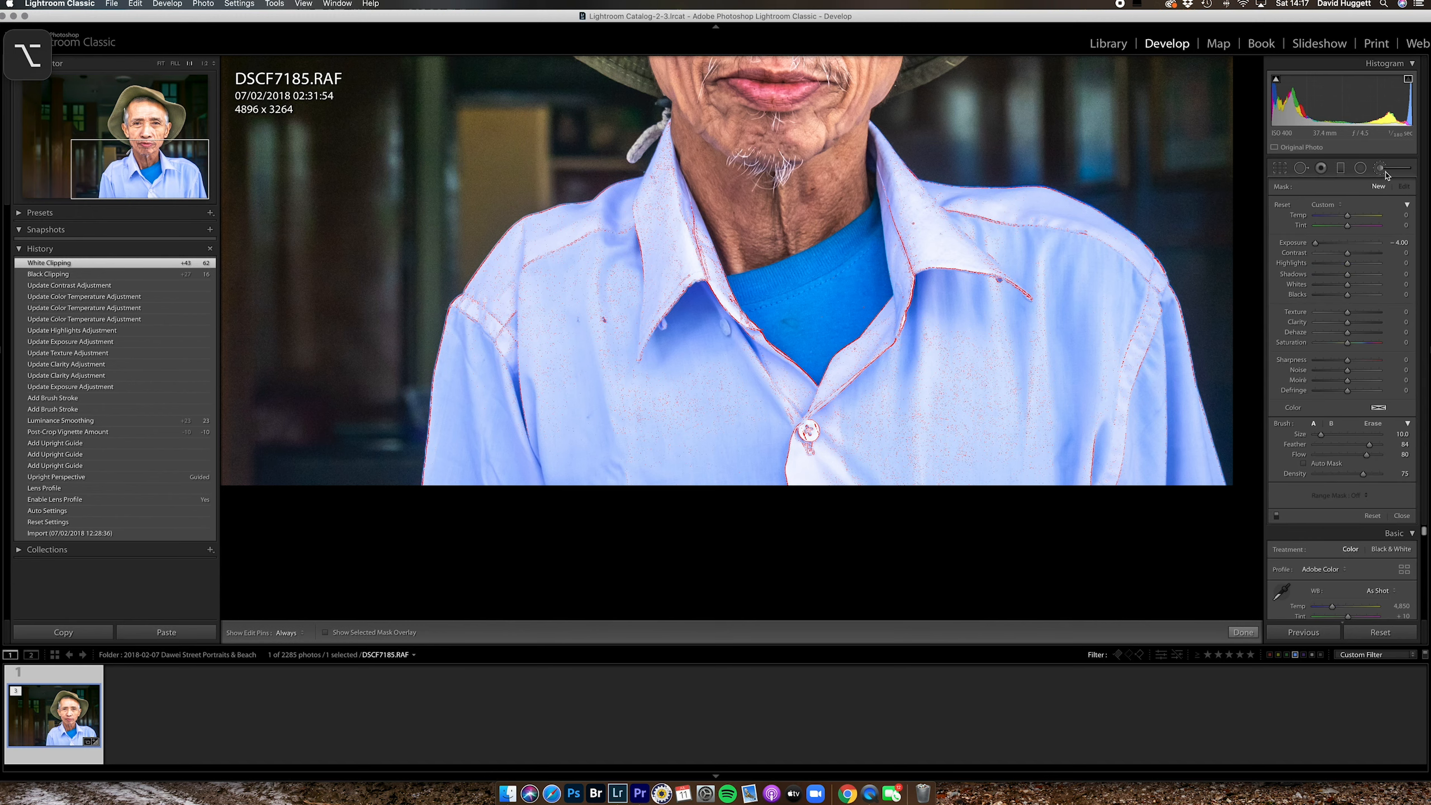
mouse_move(902, 190)
left_mouse_down()
mouse_move(907, 169)
mouse_move(900, 201)
left_mouse_up()
mouse_move(931, 249)
left_mouse_down()
mouse_move(887, 156)
mouse_move(915, 215)
mouse_move(974, 270)
mouse_move(979, 254)
mouse_move(1005, 272)
mouse_move(1019, 239)
mouse_move(1003, 216)
mouse_move(1073, 233)
mouse_move(1026, 210)
mouse_move(1061, 218)
mouse_move(1155, 315)
mouse_move(1182, 414)
mouse_move(1153, 375)
mouse_move(1169, 441)
mouse_move(1214, 530)
mouse_move(1152, 312)
mouse_move(1126, 298)
left_mouse_up()
mouse_move(437, 441)
left_mouse_down()
mouse_move(501, 284)
mouse_move(468, 293)
mouse_move(635, 210)
mouse_move(662, 163)
mouse_move(674, 274)
mouse_move(704, 338)
mouse_move(821, 423)
mouse_move(918, 301)
mouse_move(791, 445)
mouse_move(831, 481)
mouse_move(717, 479)
left_mouse_up()
mouse_move(649, 271)
left_mouse_down()
mouse_move(627, 324)
mouse_move(591, 293)
mouse_move(535, 315)
mouse_move(496, 395)
mouse_move(557, 380)
mouse_move(568, 437)
mouse_move(606, 447)
mouse_move(783, 428)
mouse_move(702, 486)
mouse_move(514, 495)
mouse_move(509, 346)
mouse_move(463, 415)
mouse_move(471, 324)
mouse_move(732, 385)
mouse_move(841, 516)
left_mouse_up()
mouse_move(867, 465)
left_mouse_down()
mouse_move(911, 397)
mouse_move(935, 483)
mouse_move(948, 286)
mouse_move(1008, 337)
mouse_move(1064, 316)
mouse_move(1113, 406)
mouse_move(1140, 419)
mouse_move(1092, 494)
mouse_move(1079, 357)
mouse_move(964, 479)
mouse_move(1000, 393)
mouse_move(1092, 448)
mouse_move(917, 495)
mouse_move(993, 352)
mouse_move(1124, 288)
mouse_move(1126, 260)
mouse_move(1172, 364)
mouse_move(995, 278)
left_mouse_up()
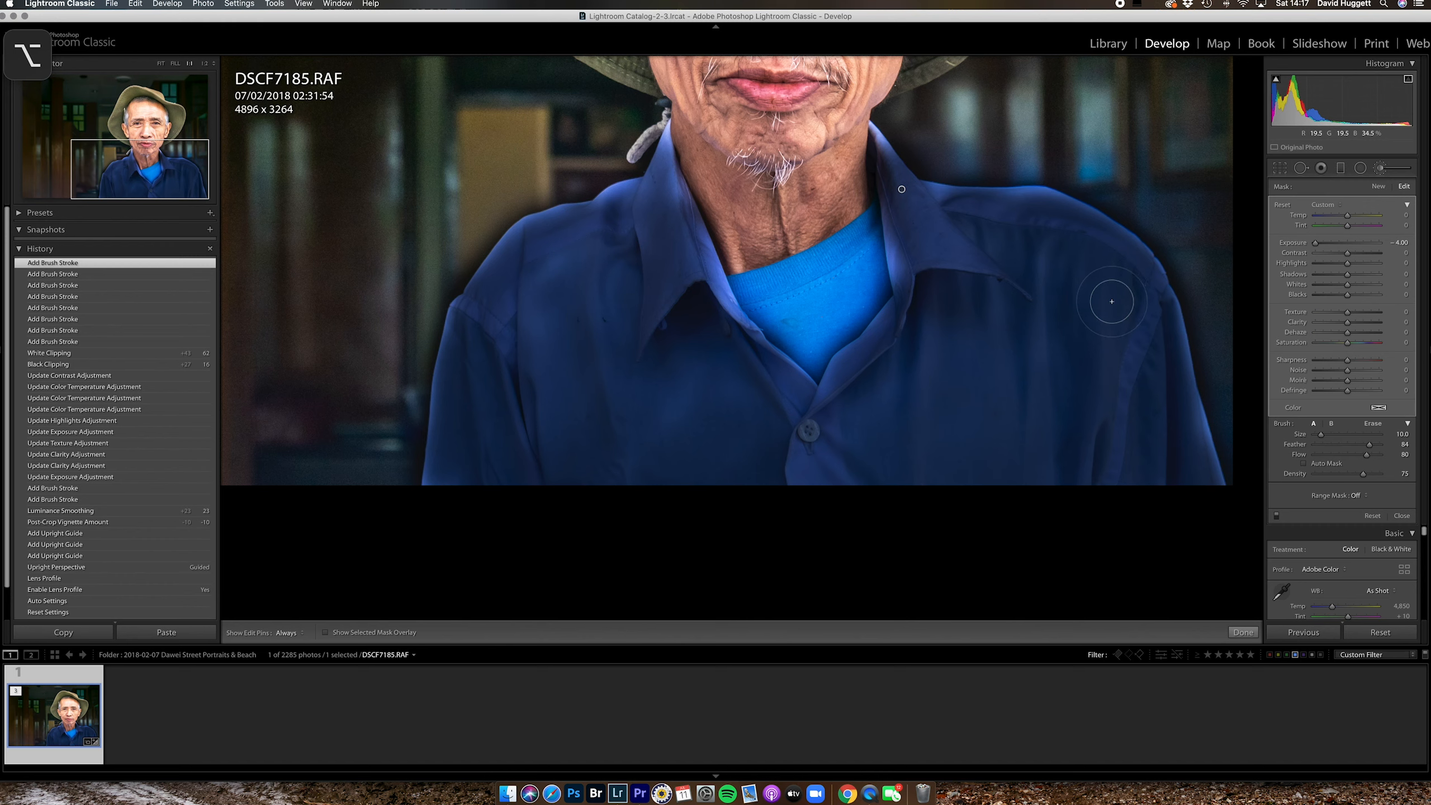
- Reset the shirt mask's Exposure to 0 and set its Whites to -31 and Highlights to -15
double_click(1296, 244)
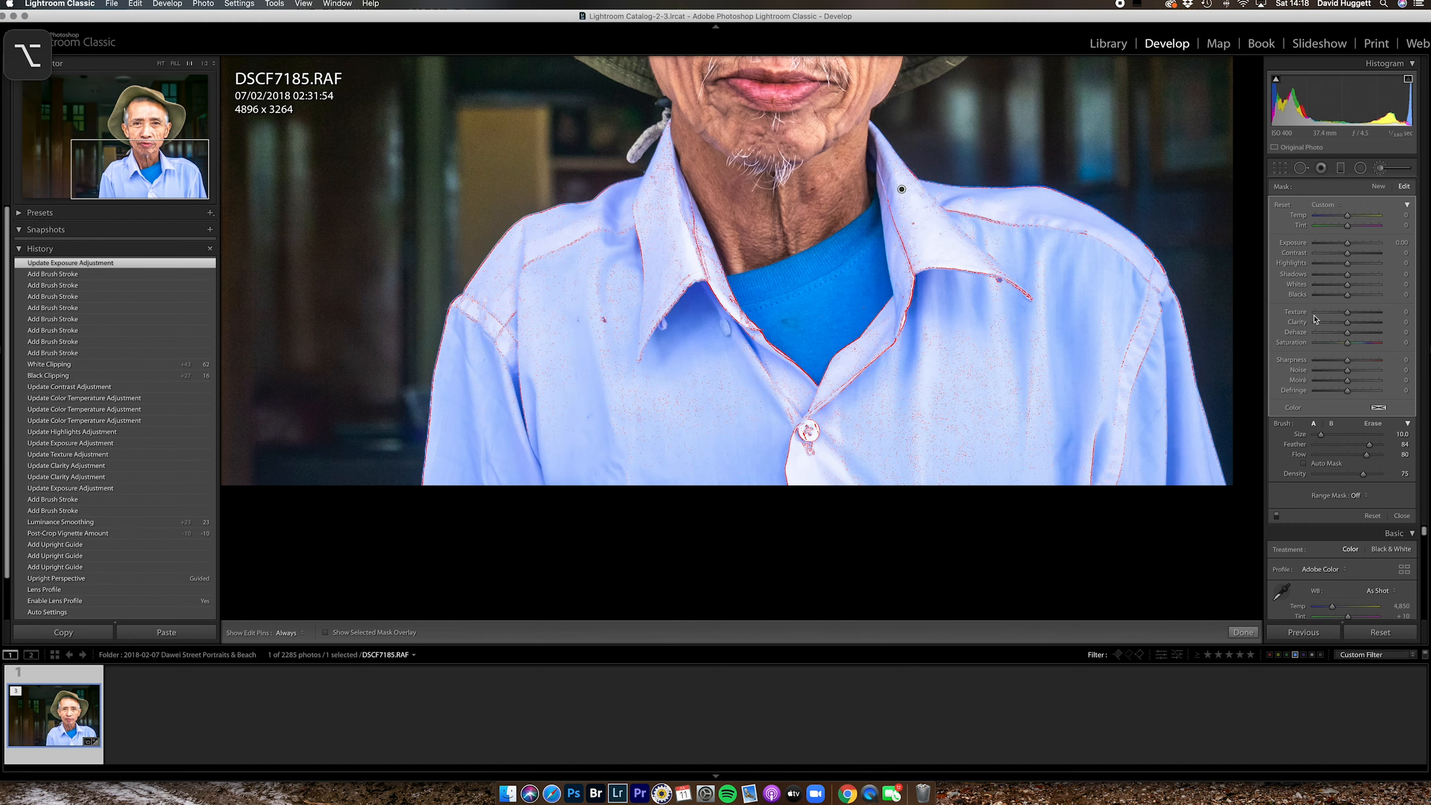
left_click_drag(1347, 287, 1339, 292)
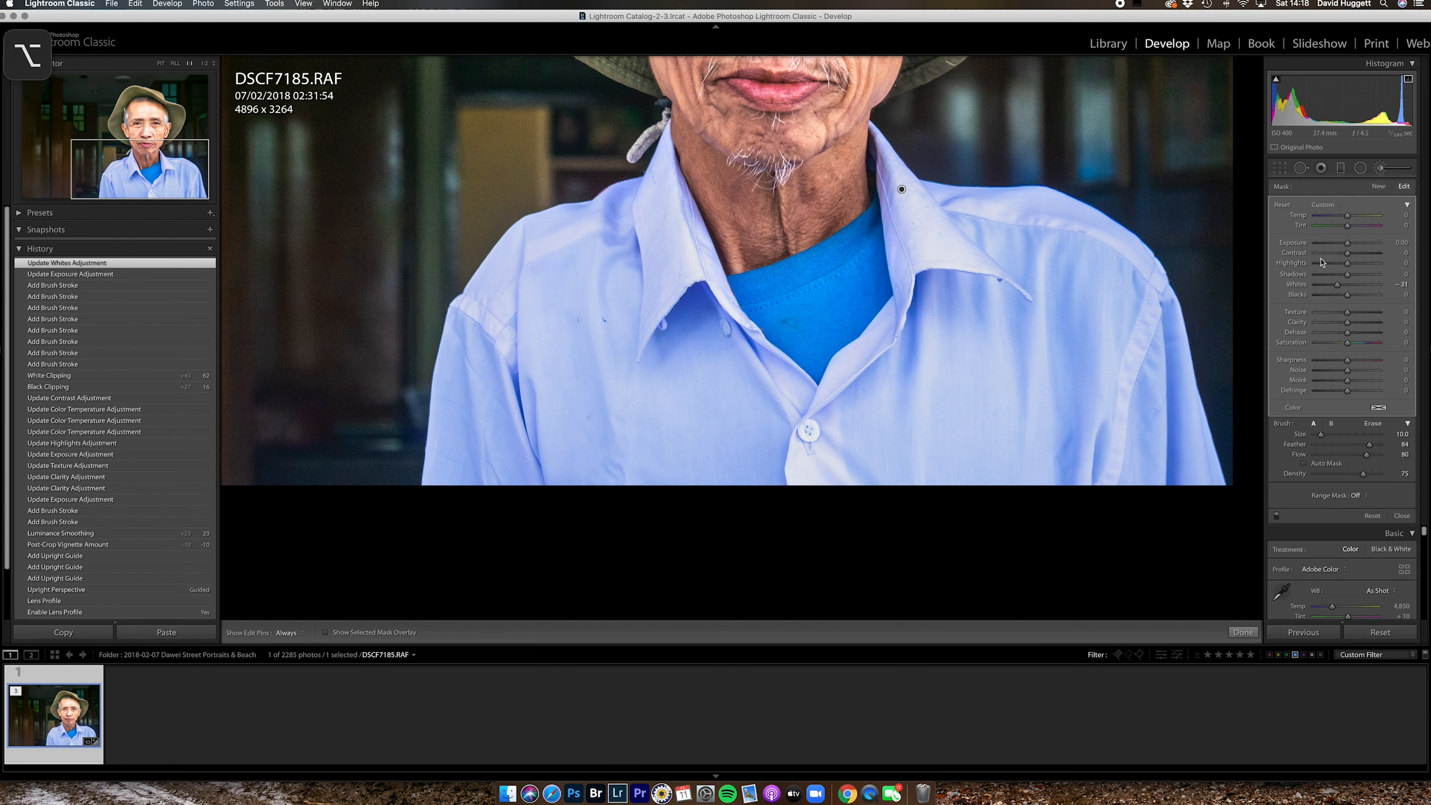
left_click_drag(1347, 266, 1343, 270)
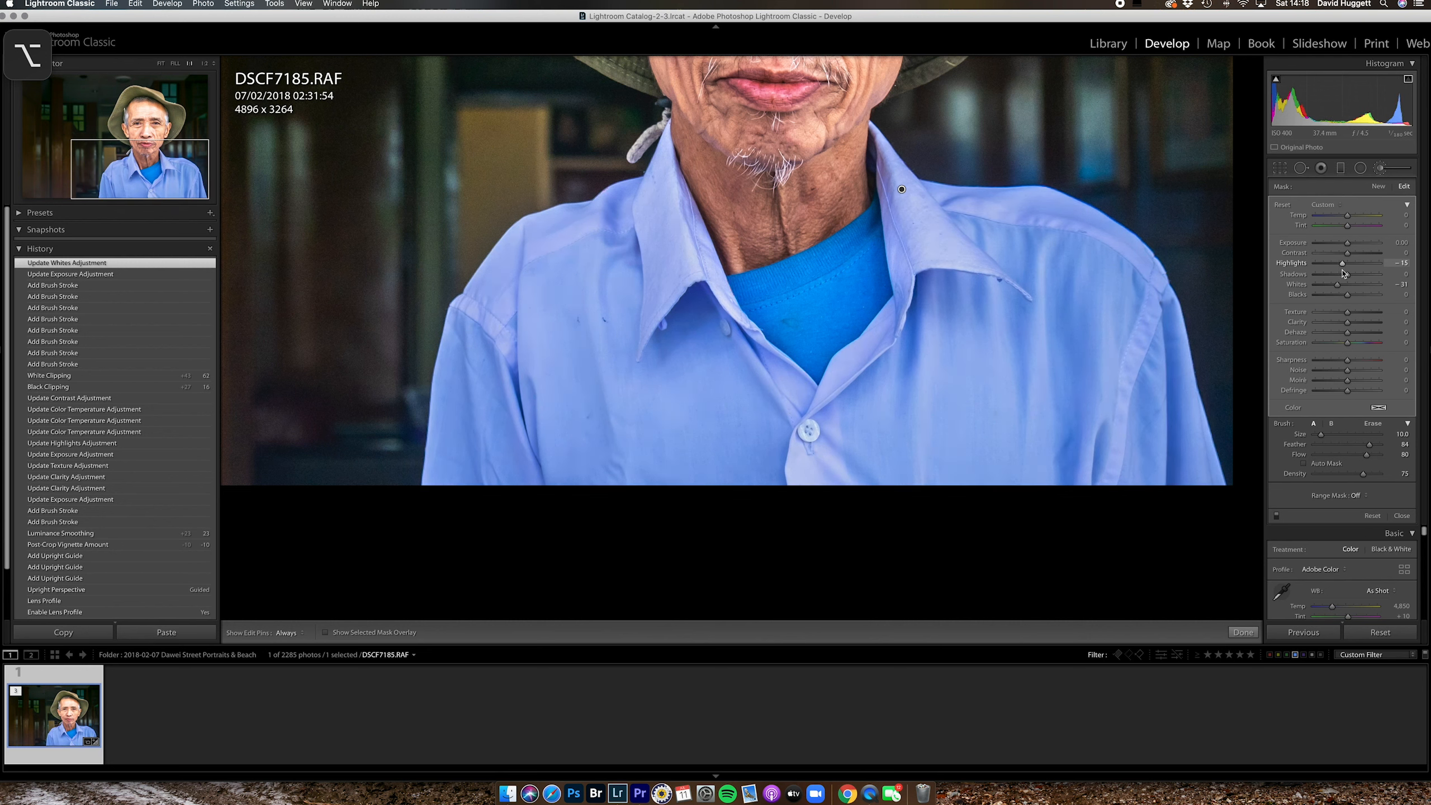
left_click_drag(1342, 271, 1343, 271)
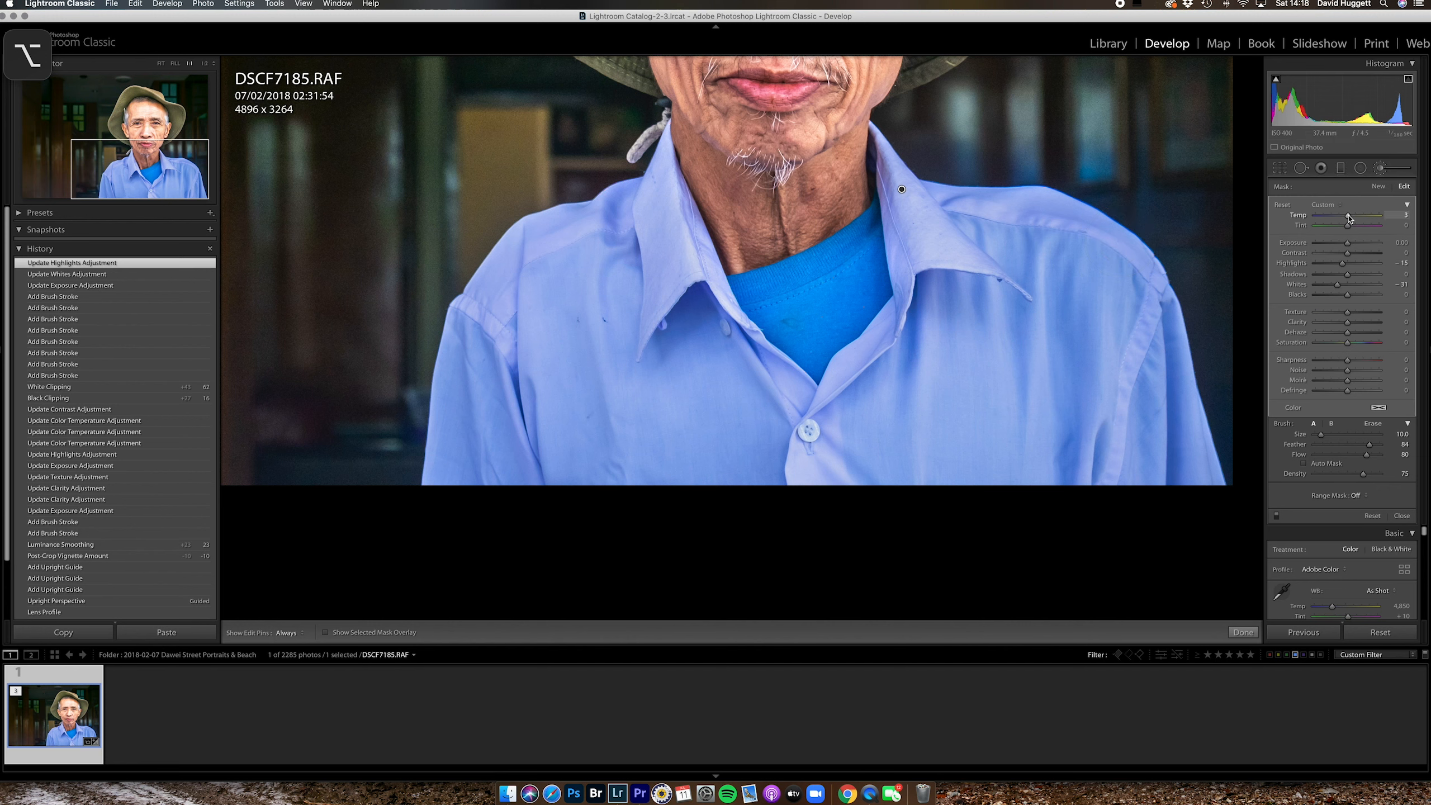
- Set the shirt mask's Temp to 27 and Tint to -15, and finish the brush adjustment
left_click_drag(1349, 217, 1355, 220)
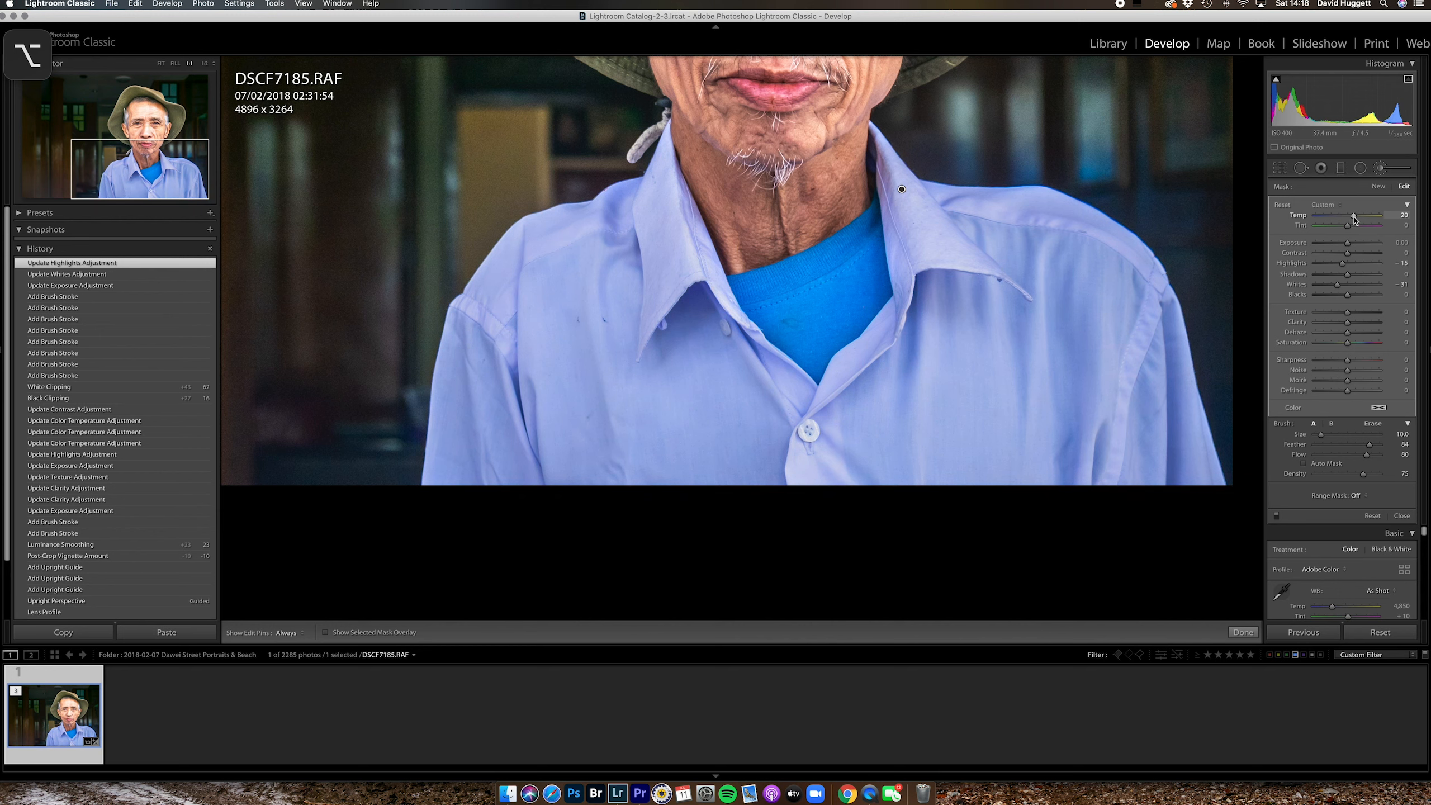
left_click_drag(1357, 219, 1359, 219)
left_click_drag(1357, 219, 1355, 219)
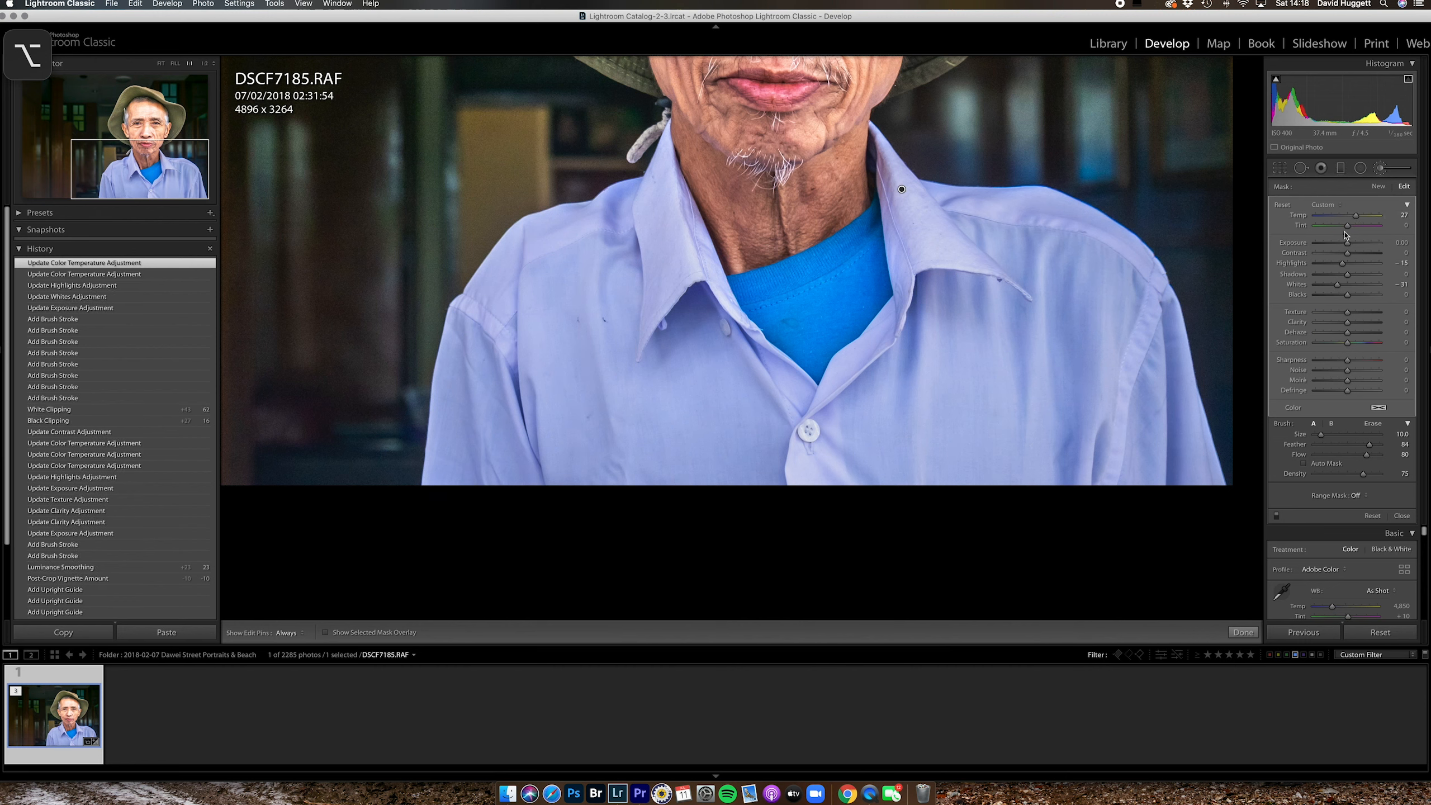
left_click_drag(1347, 228, 1341, 229)
left_click_drag(1342, 229, 1341, 237)
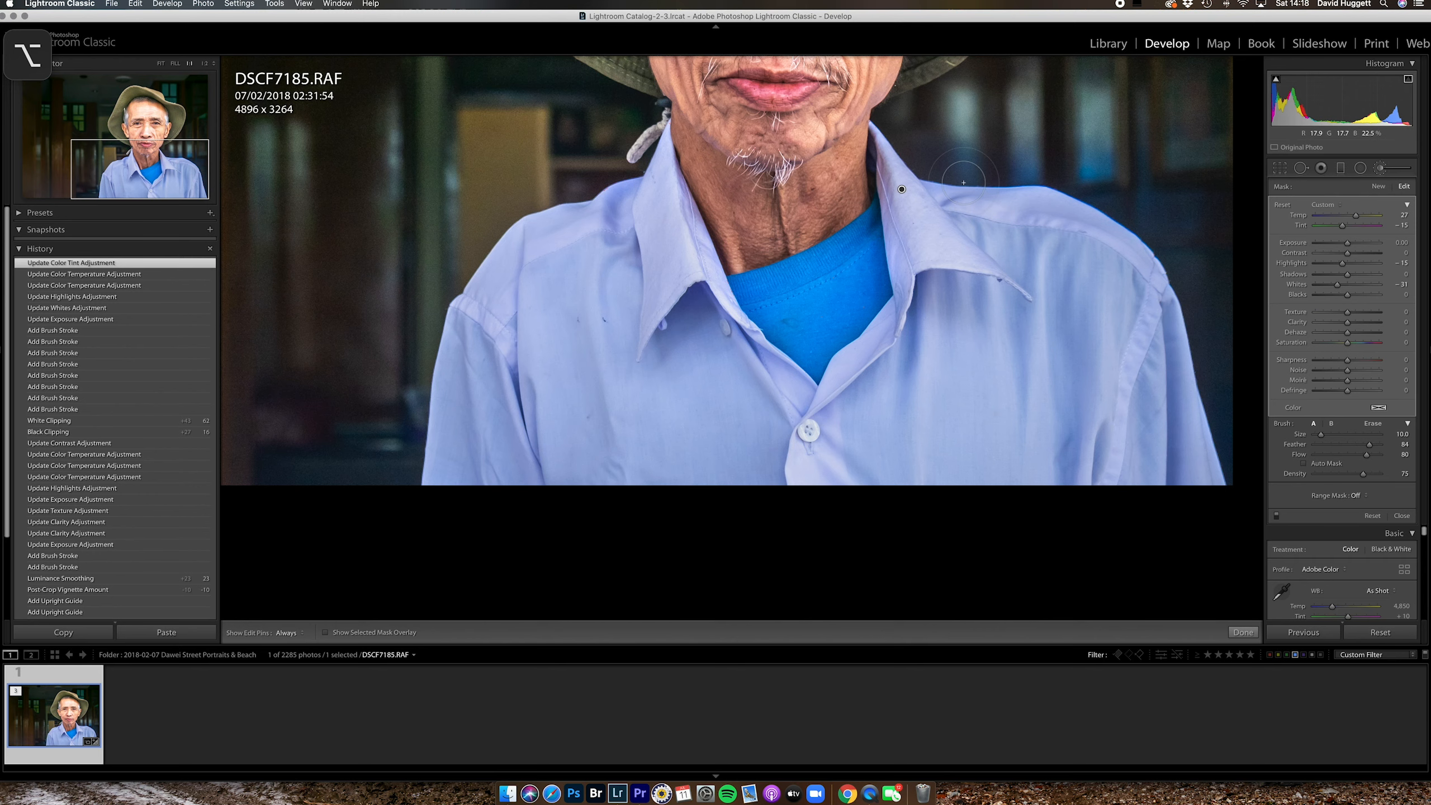
key("z")
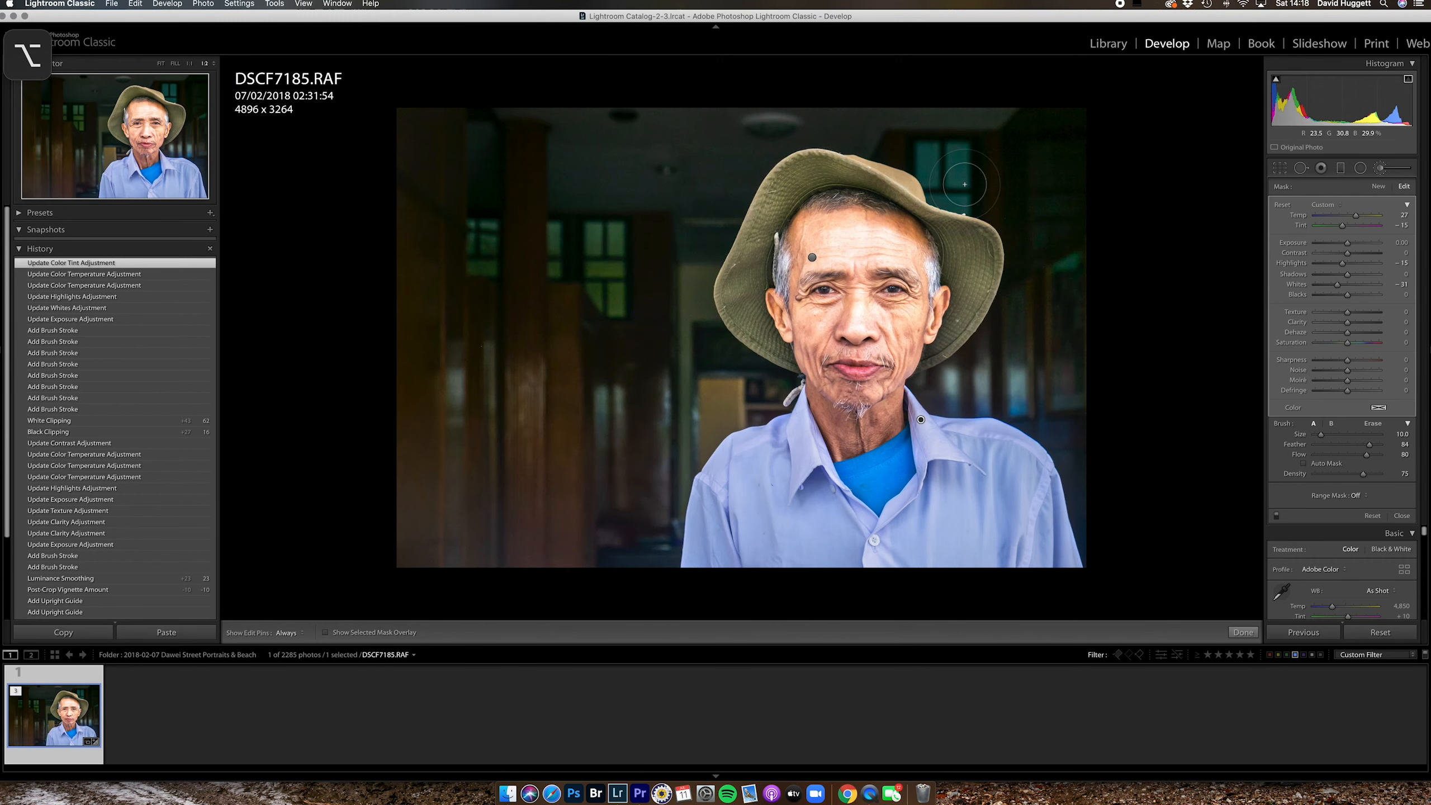
key("z")
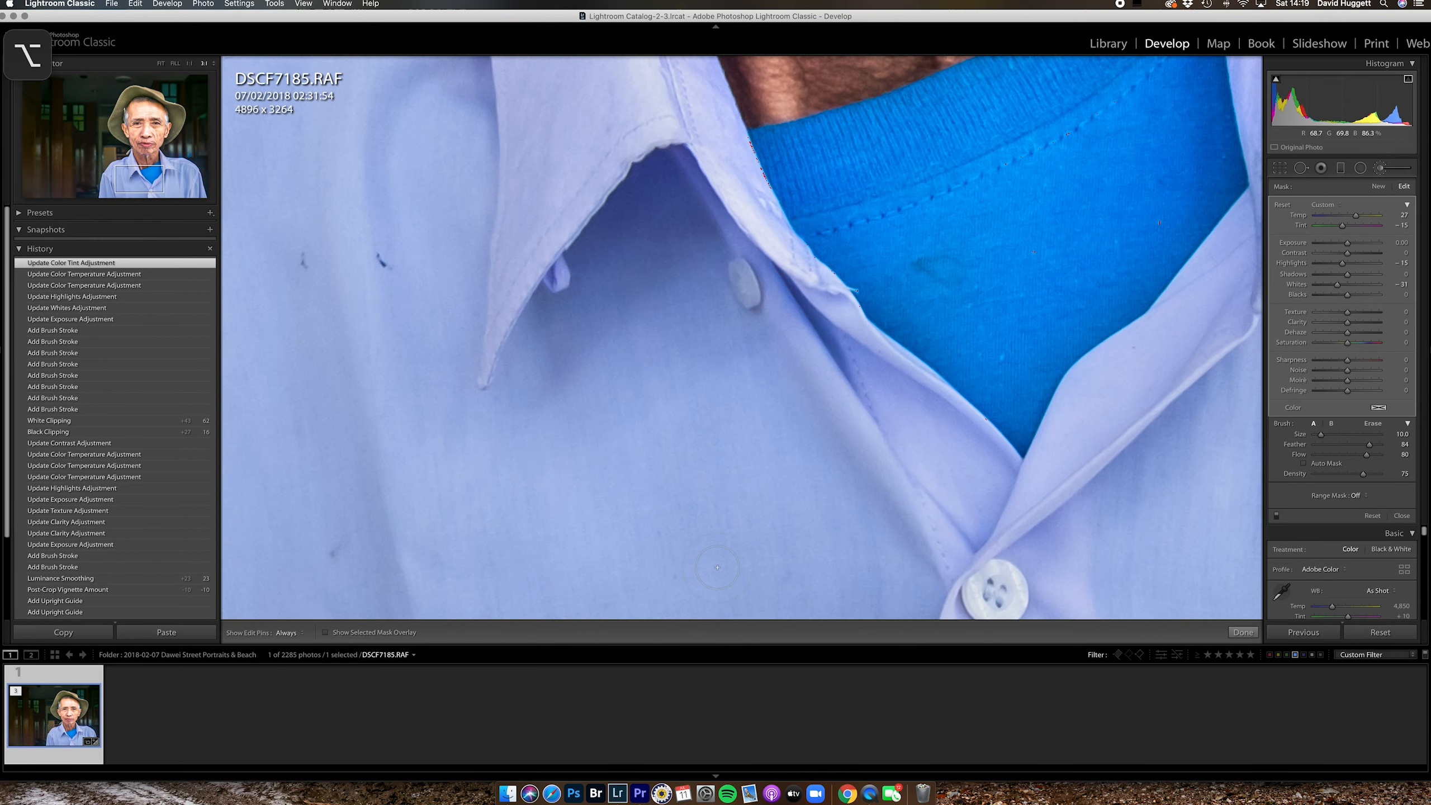
left_click(1242, 632)
- Heal the three dark marks on the shirt and the stain on the blue T-shirt with the Spot Removal tool
mouse_move(720, 450)
left_mouse_down()
mouse_move(764, 397)
mouse_move(865, 356)
mouse_move(855, 366)
left_mouse_up()
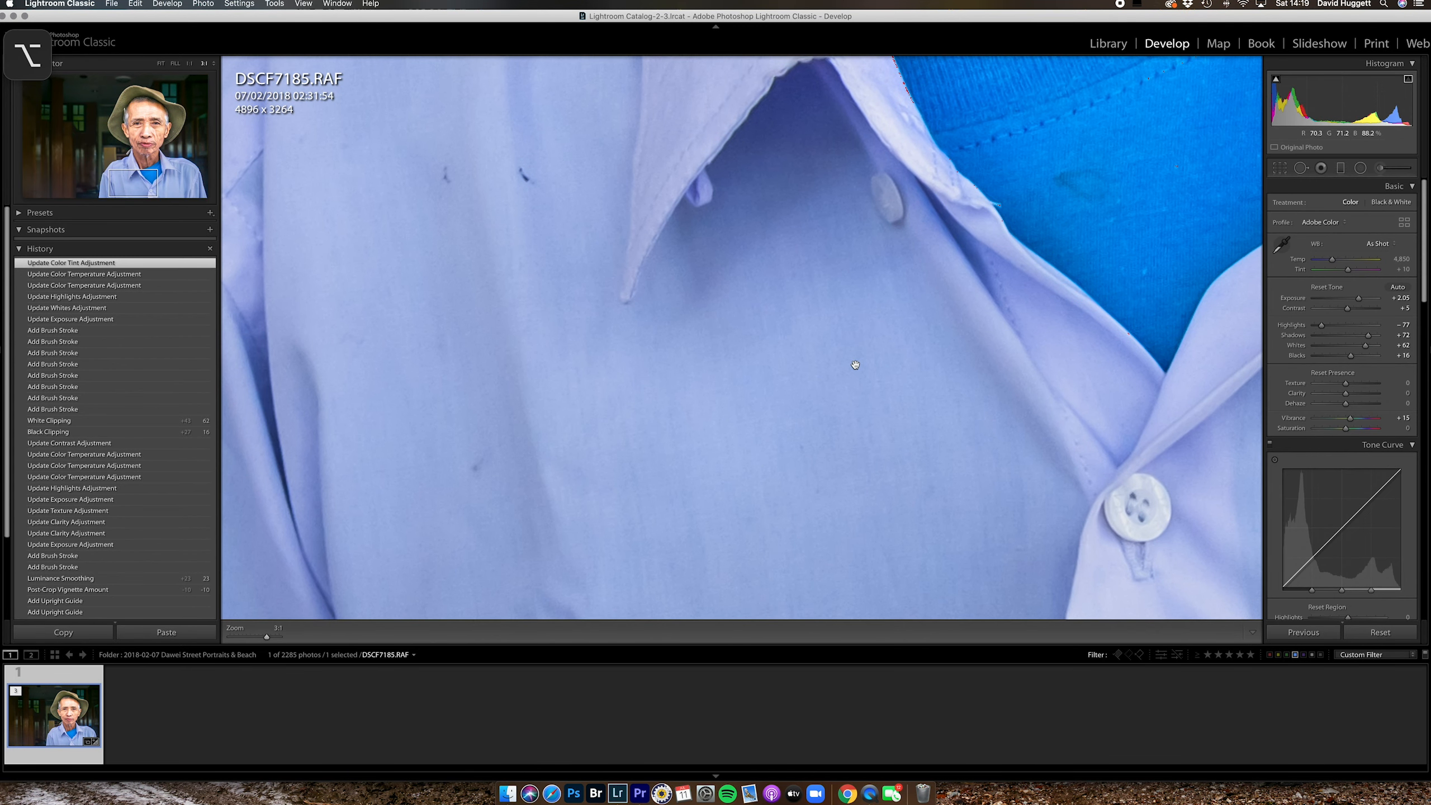
key("q")
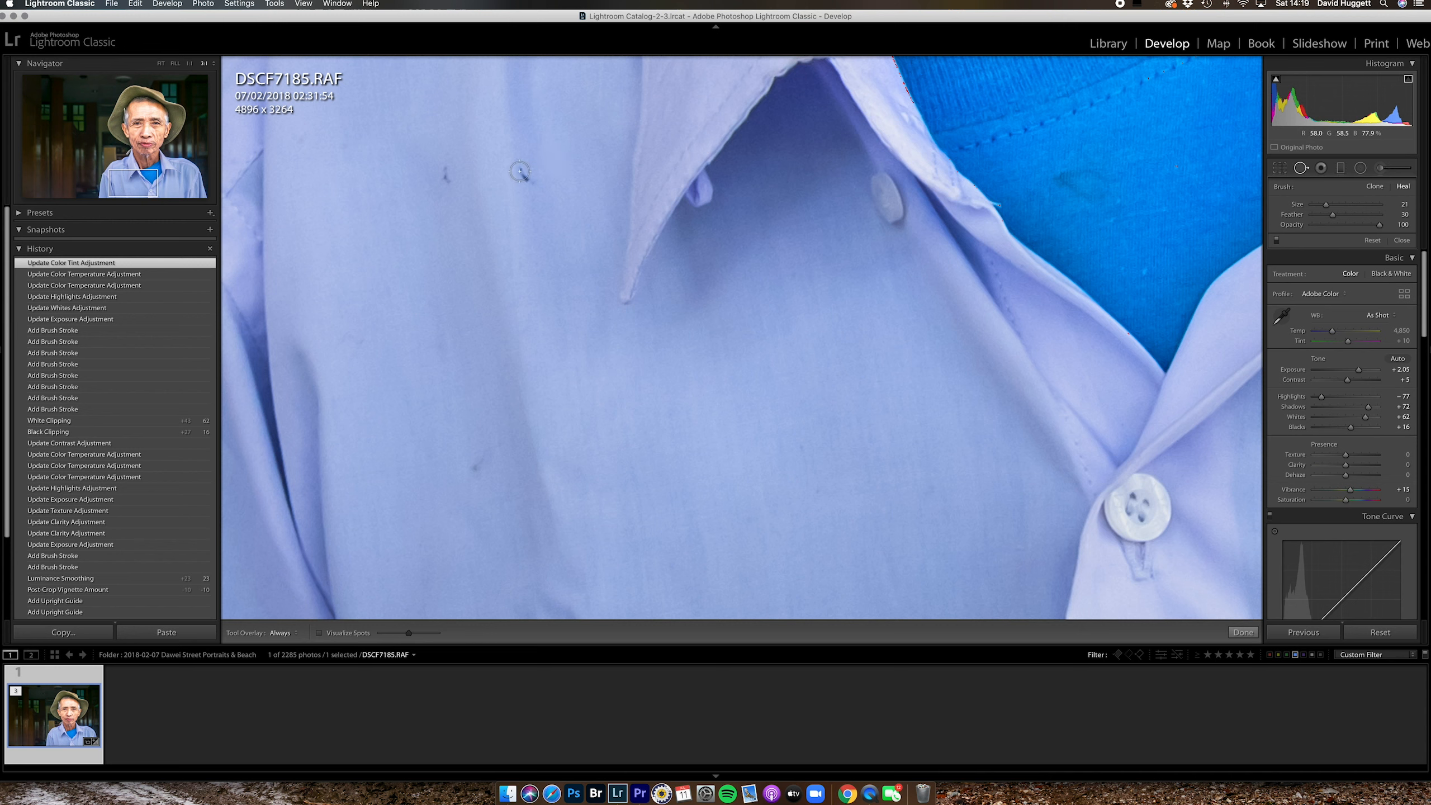
left_click_drag(519, 172, 532, 184)
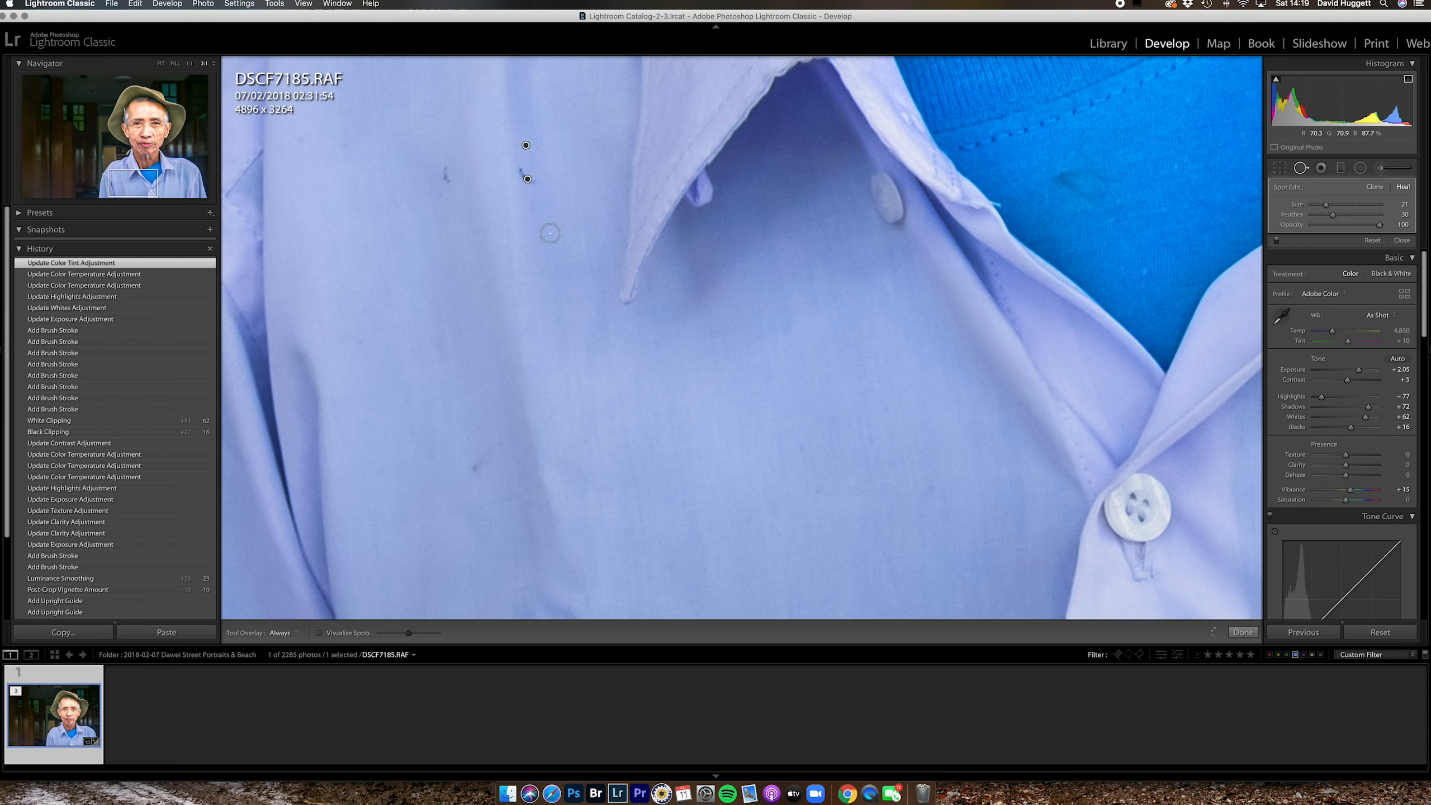
left_click(443, 176)
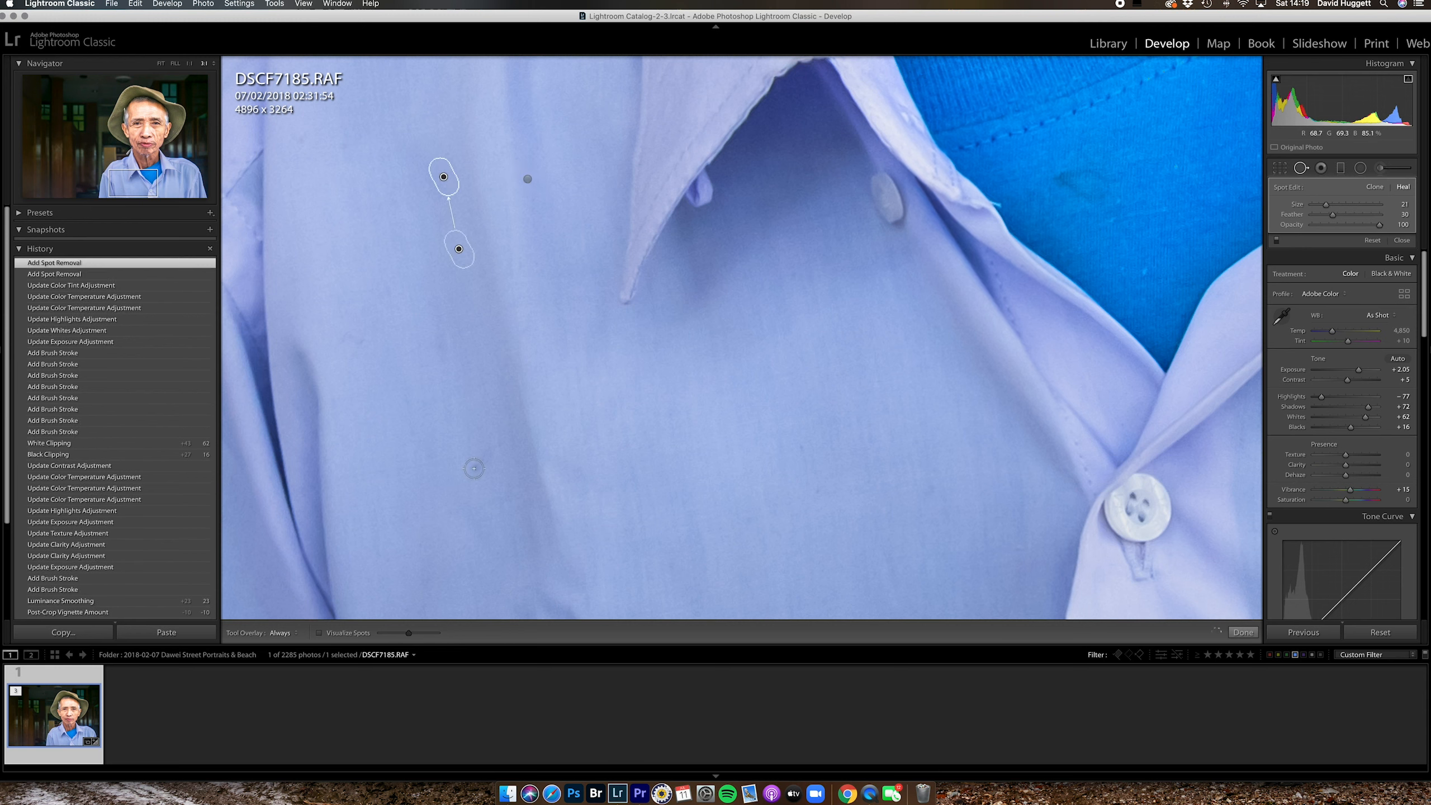
left_click_drag(474, 472, 493, 453)
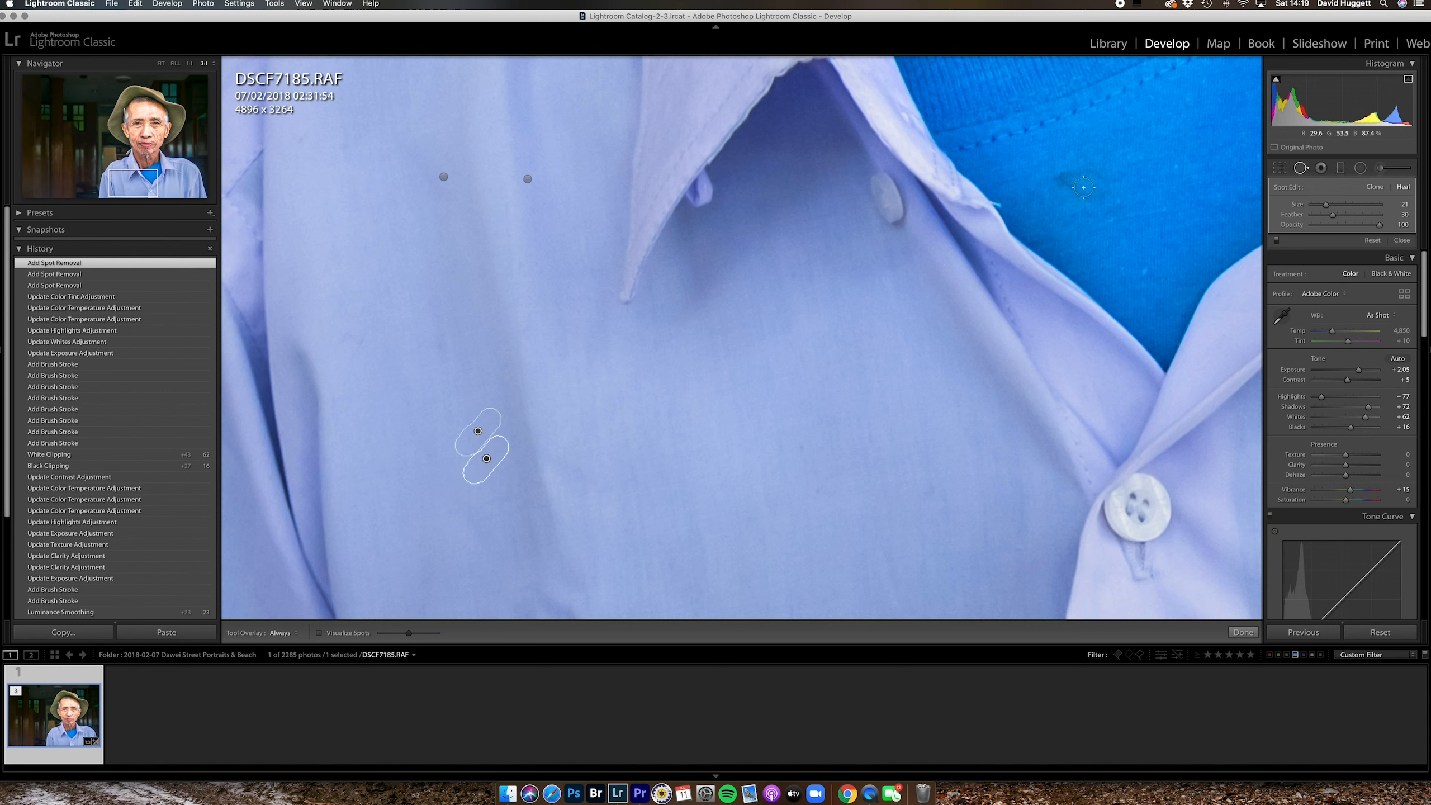
mouse_move(1088, 199)
left_mouse_down()
mouse_move(1112, 186)
mouse_move(1073, 169)
left_mouse_up()
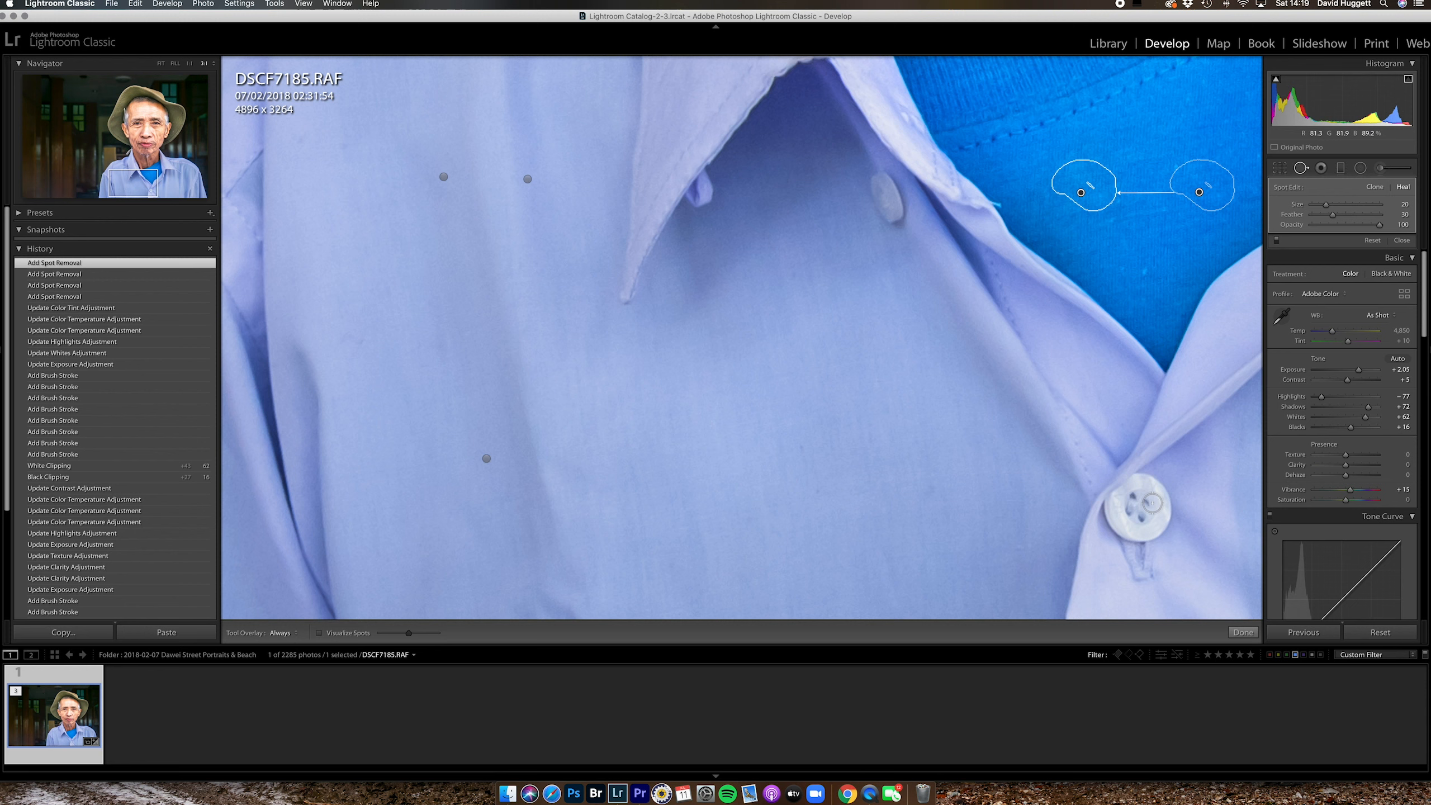
left_click(1238, 633)
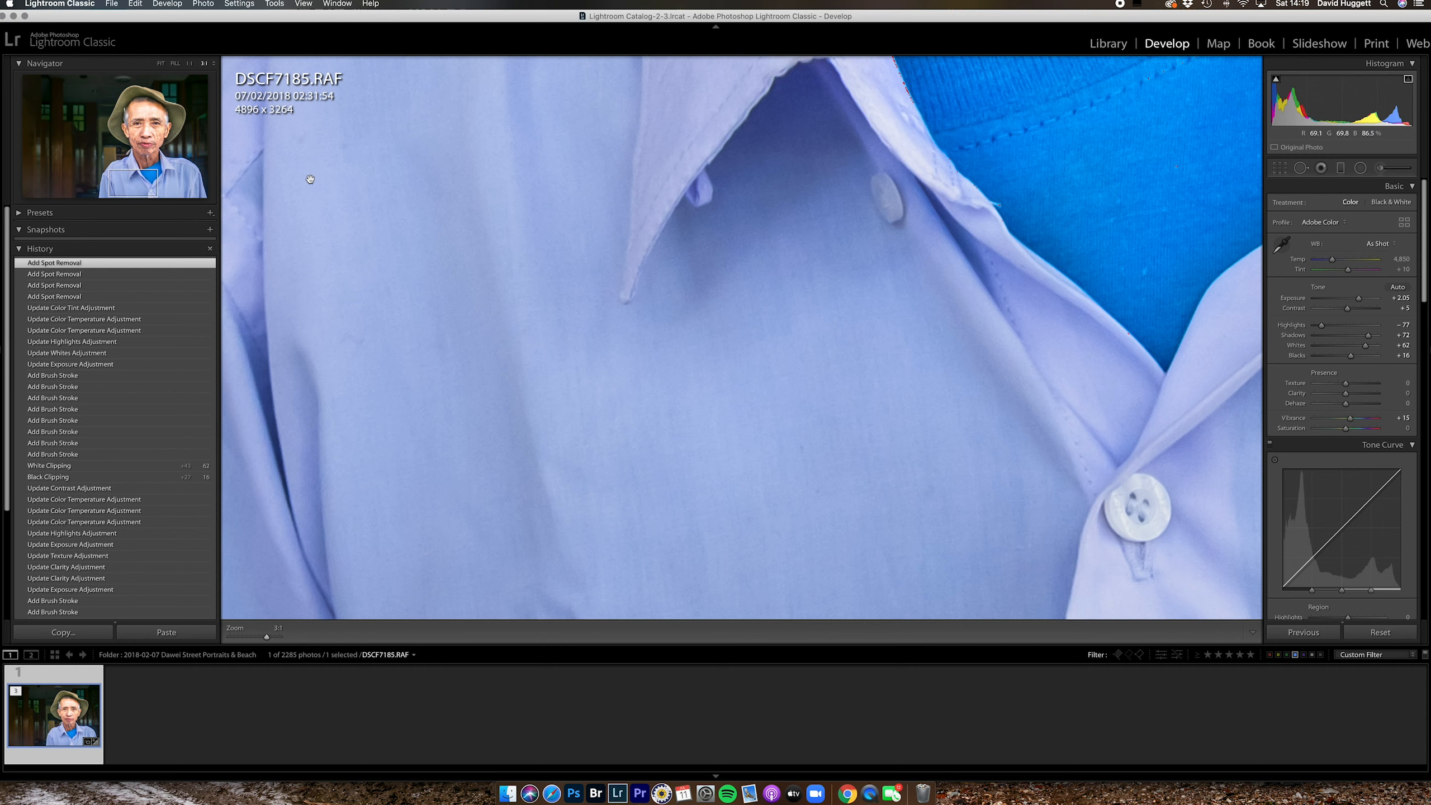
- Set the photo's overall Exposure to +1.40
left_click(161, 64)
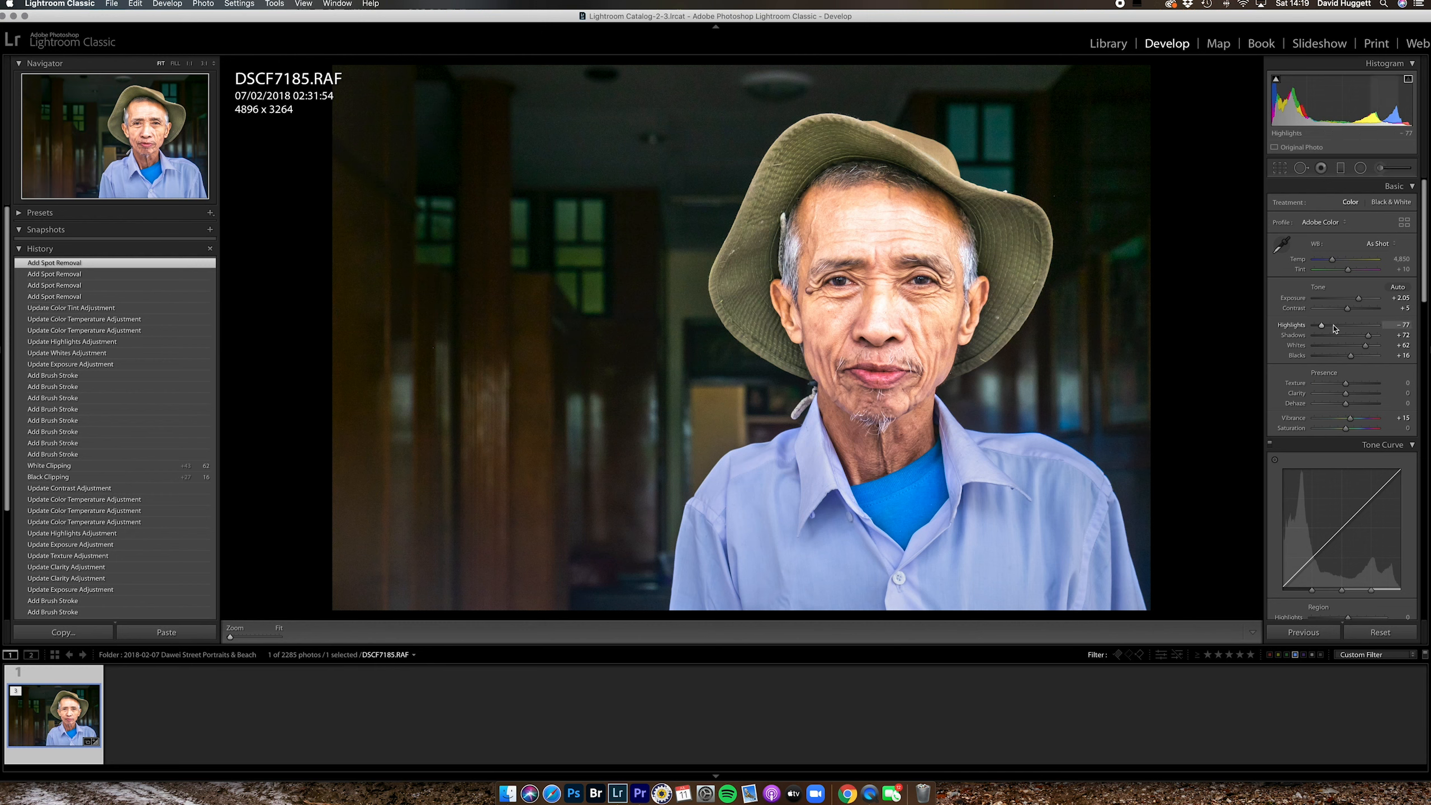
left_click_drag(1360, 300, 1356, 300)
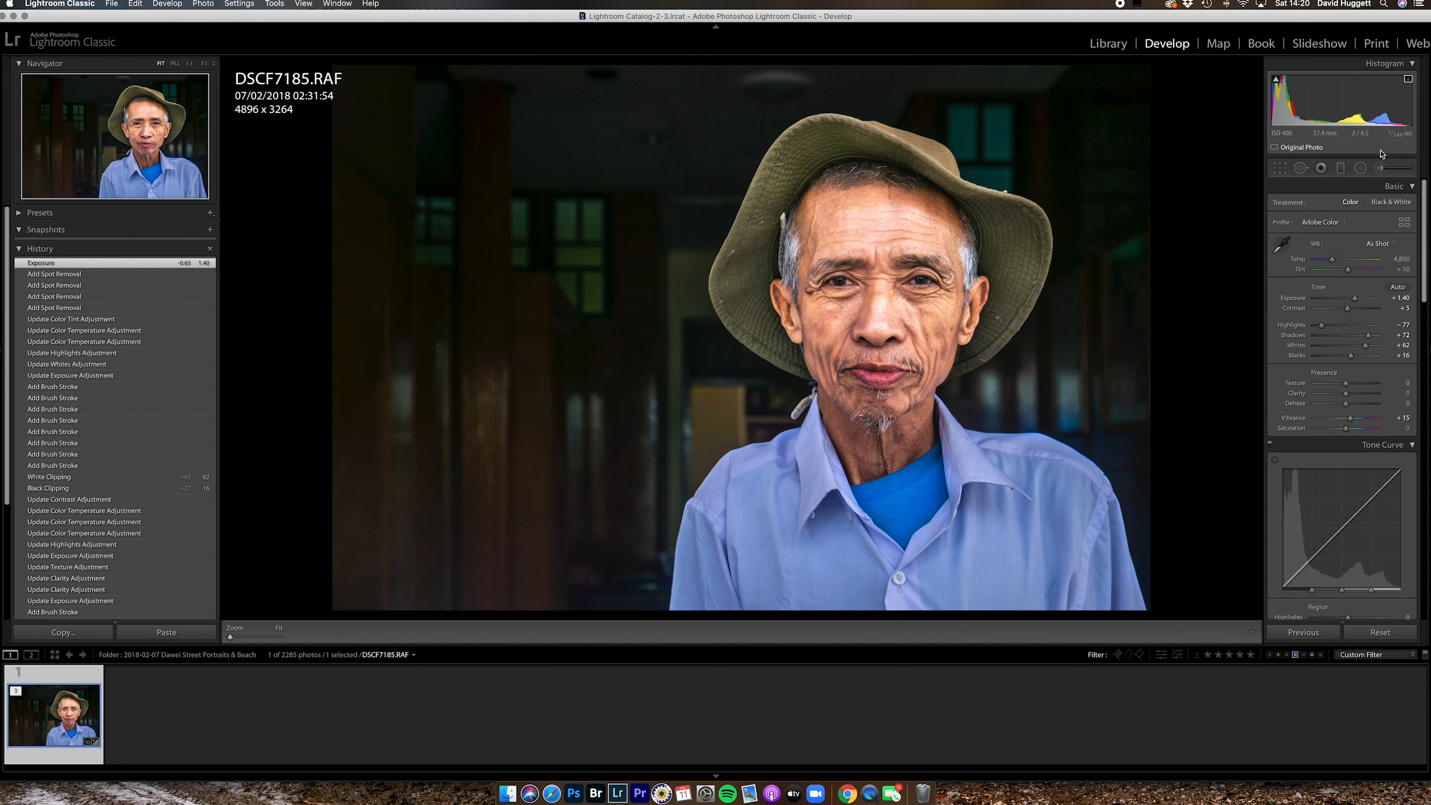
- Brush a new mask over the face and neck, reset its Exposure to 0 and set its Saturation to -20
left_click(1379, 169)
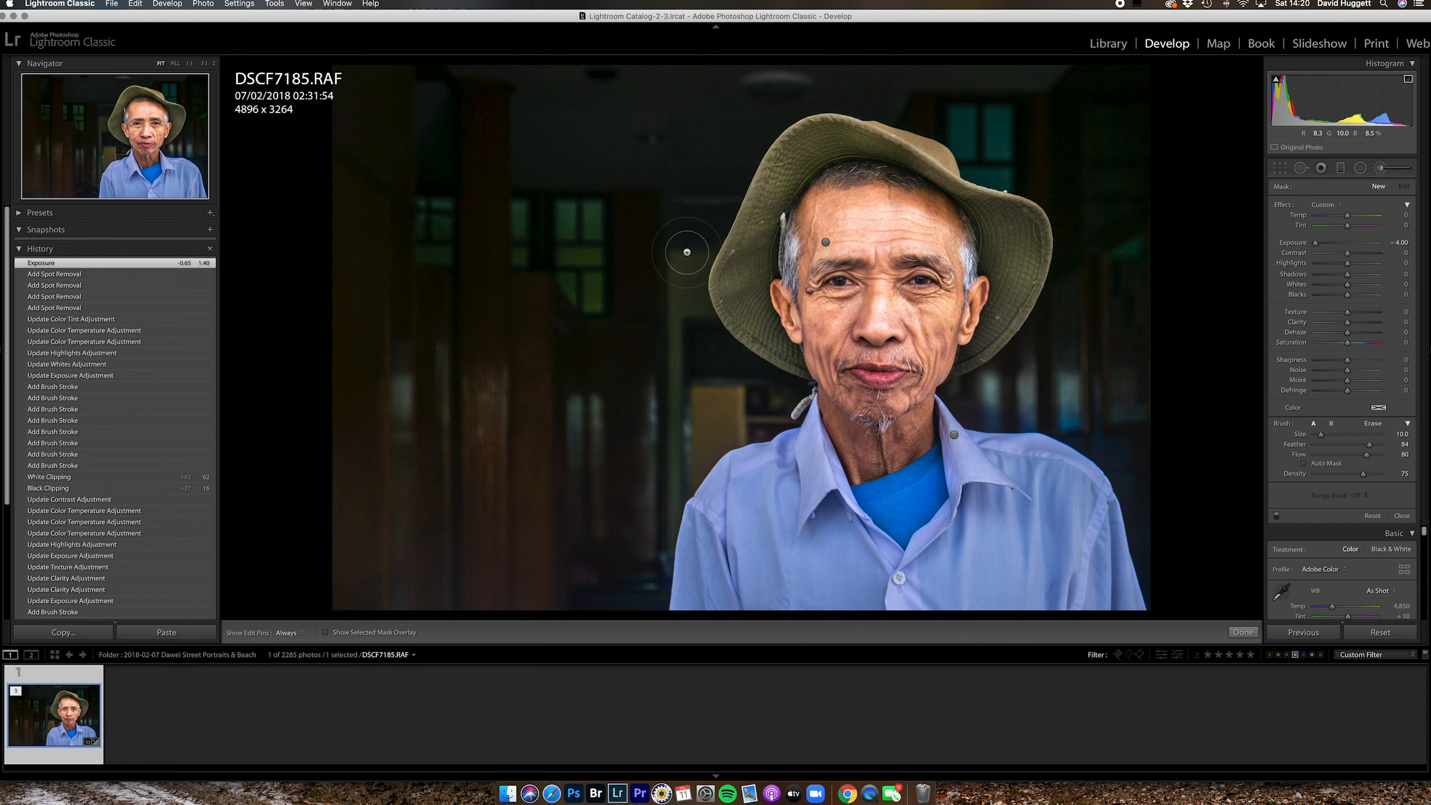
key("h")
mouse_move(803, 320)
left_mouse_down()
mouse_move(830, 221)
mouse_move(805, 242)
mouse_move(850, 238)
mouse_move(906, 197)
mouse_move(870, 241)
mouse_move(877, 221)
mouse_move(913, 209)
mouse_move(958, 255)
mouse_move(949, 299)
mouse_move(960, 268)
mouse_move(970, 295)
mouse_move(922, 366)
mouse_move(931, 322)
mouse_move(893, 380)
mouse_move(884, 415)
mouse_move(923, 367)
mouse_move(902, 436)
mouse_move(860, 454)
mouse_move(867, 434)
mouse_move(849, 428)
mouse_move(862, 466)
mouse_move(832, 323)
mouse_move(816, 313)
mouse_move(839, 367)
mouse_move(798, 295)
mouse_move(859, 329)
mouse_move(878, 309)
mouse_move(880, 259)
mouse_move(874, 308)
mouse_move(903, 331)
mouse_move(908, 382)
mouse_move(938, 364)
mouse_move(881, 278)
left_mouse_up()
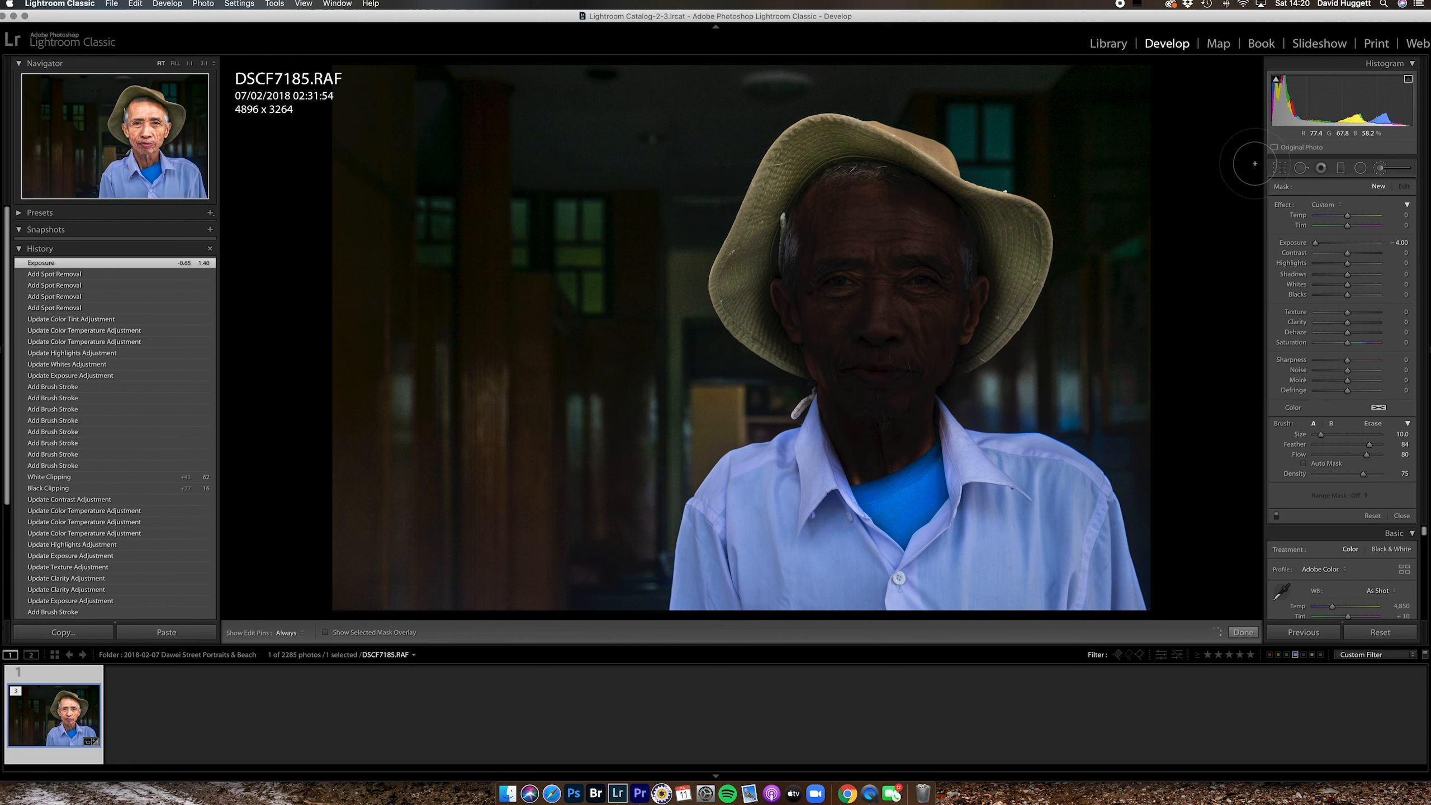
double_click(1302, 244)
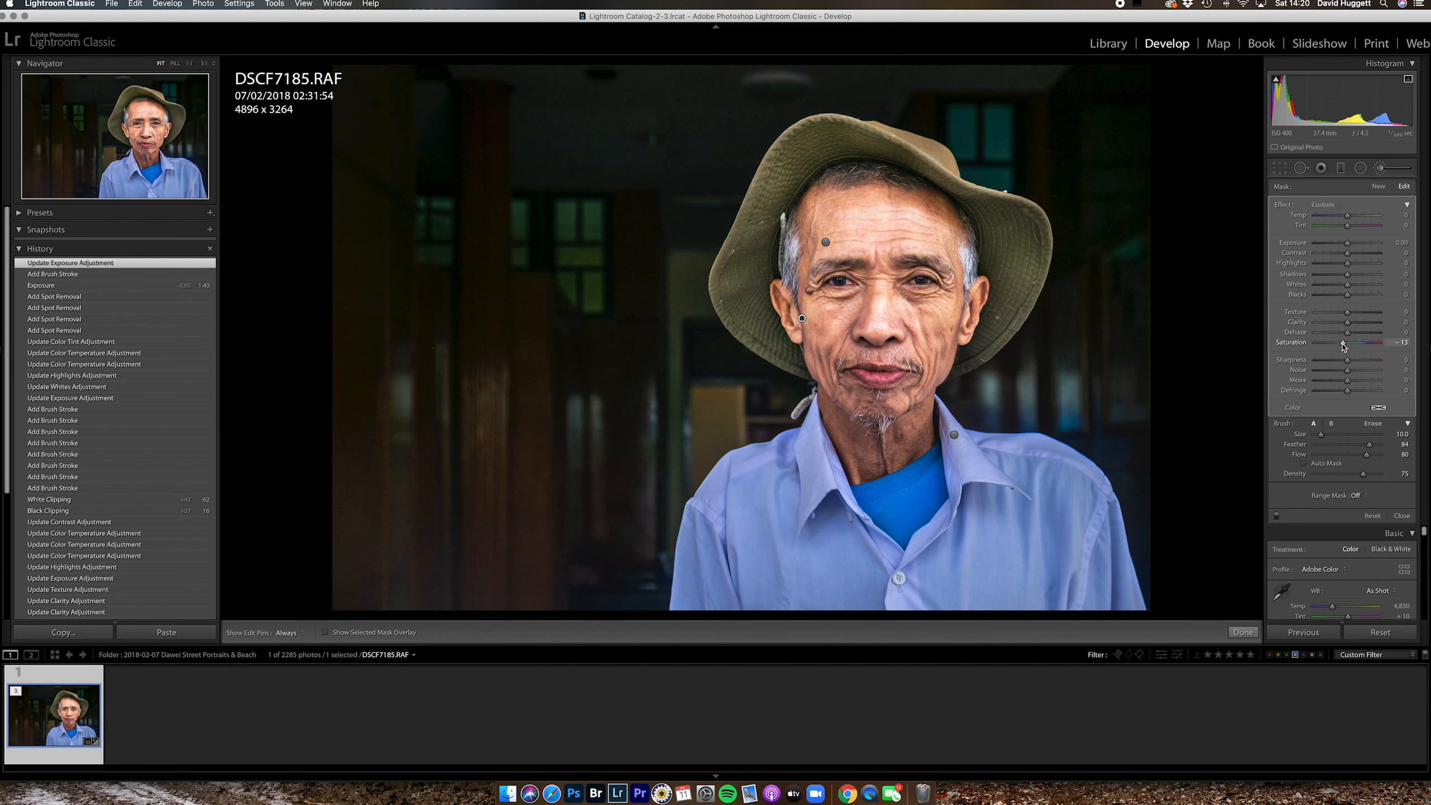
left_click_drag(1340, 346, 1342, 349)
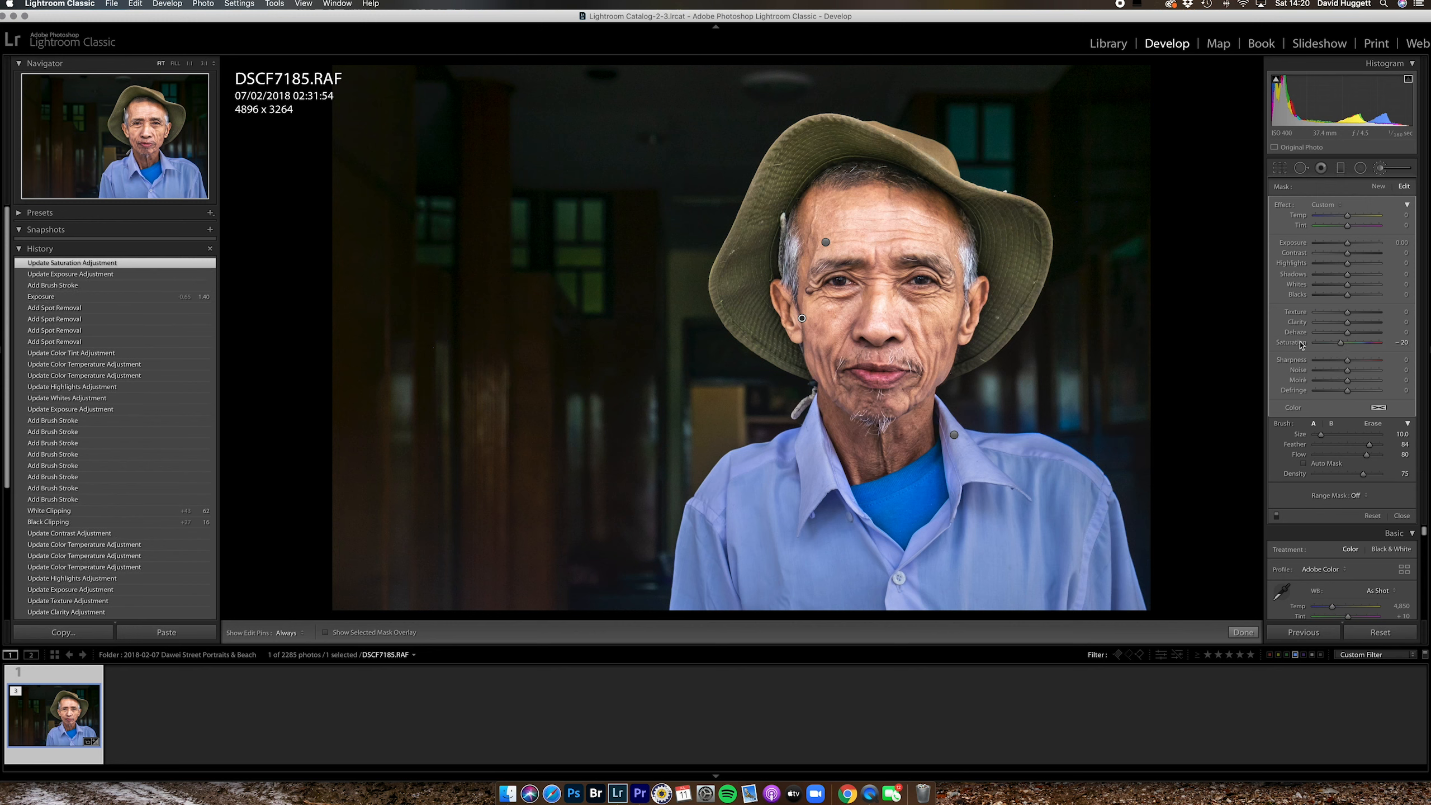
left_click(1242, 632)
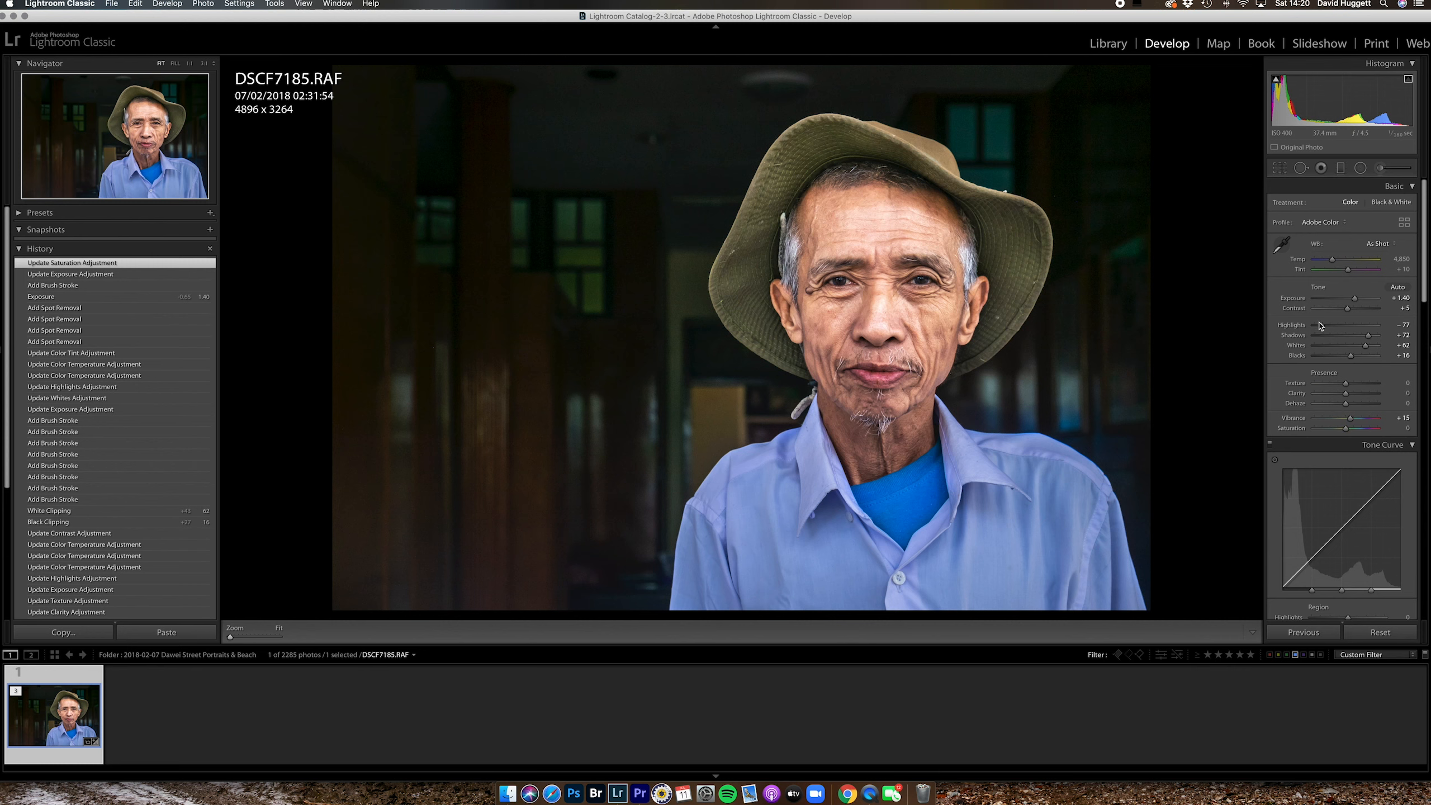
- Set the photo's Highlights to -50 and darken the bright forehead and nose with a new brush mask at Exposure -0.39
left_click_drag(1323, 326, 1330, 327)
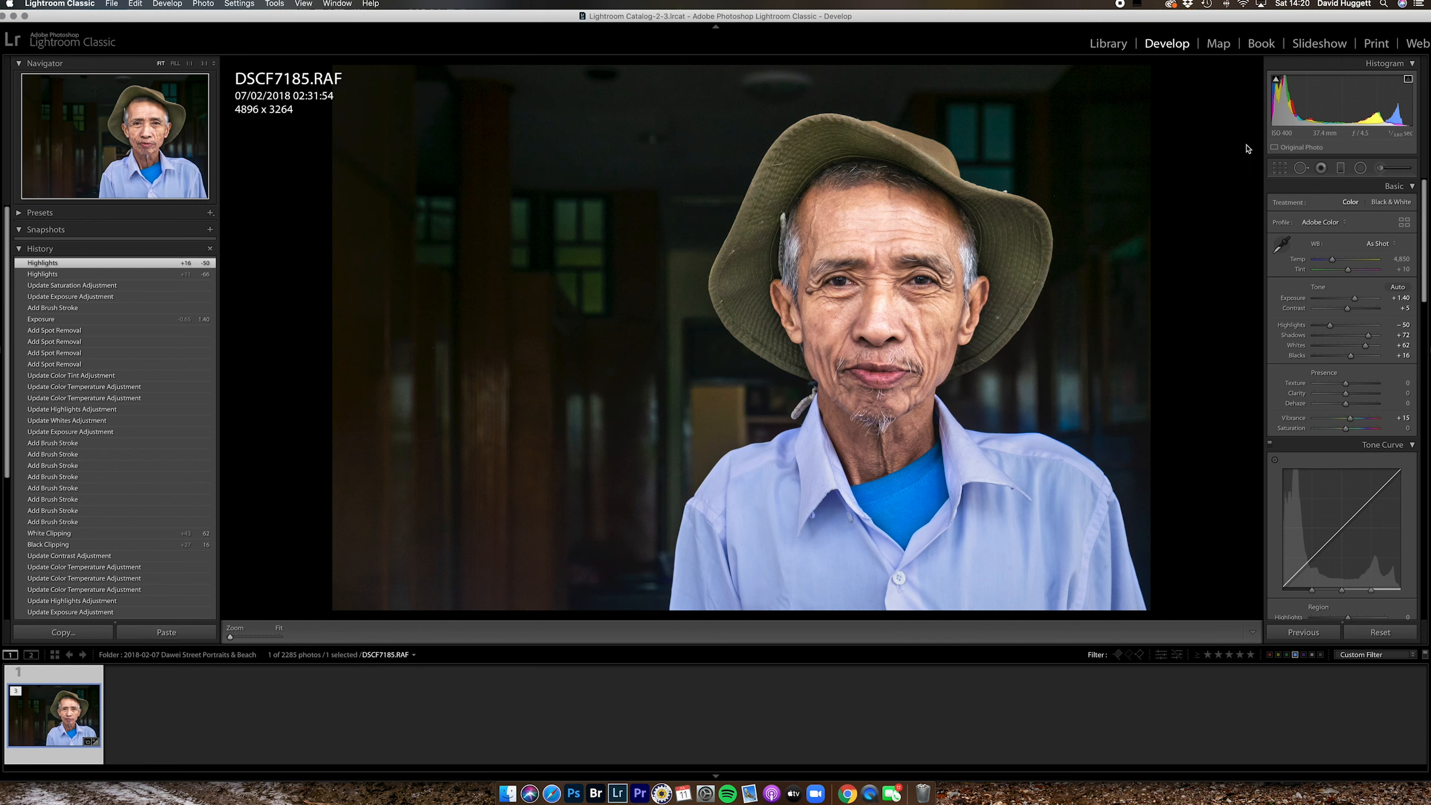
left_click(1381, 168)
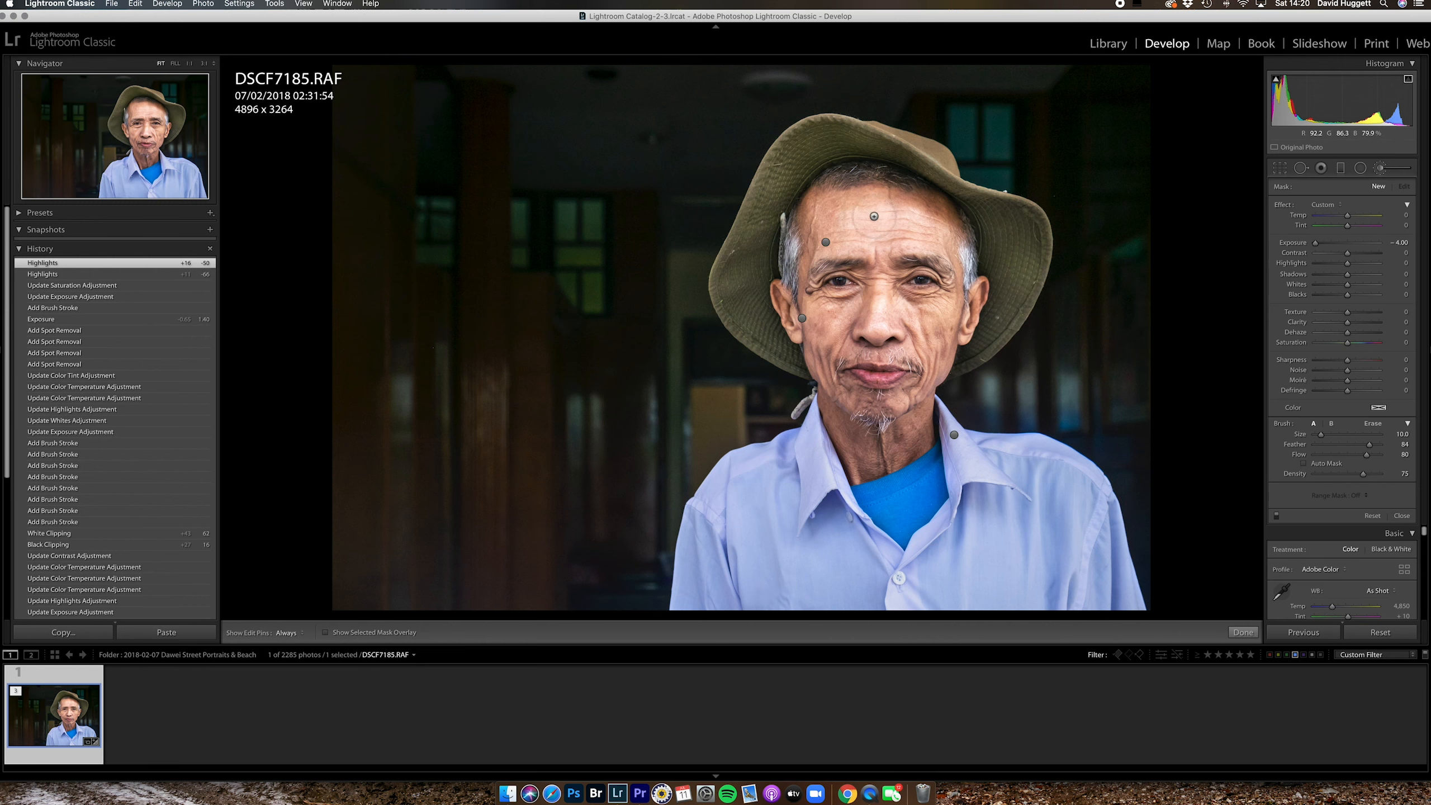
mouse_move(853, 222)
left_mouse_down()
mouse_move(950, 257)
mouse_move(956, 270)
mouse_move(917, 220)
mouse_move(865, 212)
mouse_move(862, 238)
mouse_move(906, 236)
mouse_move(904, 271)
left_mouse_up()
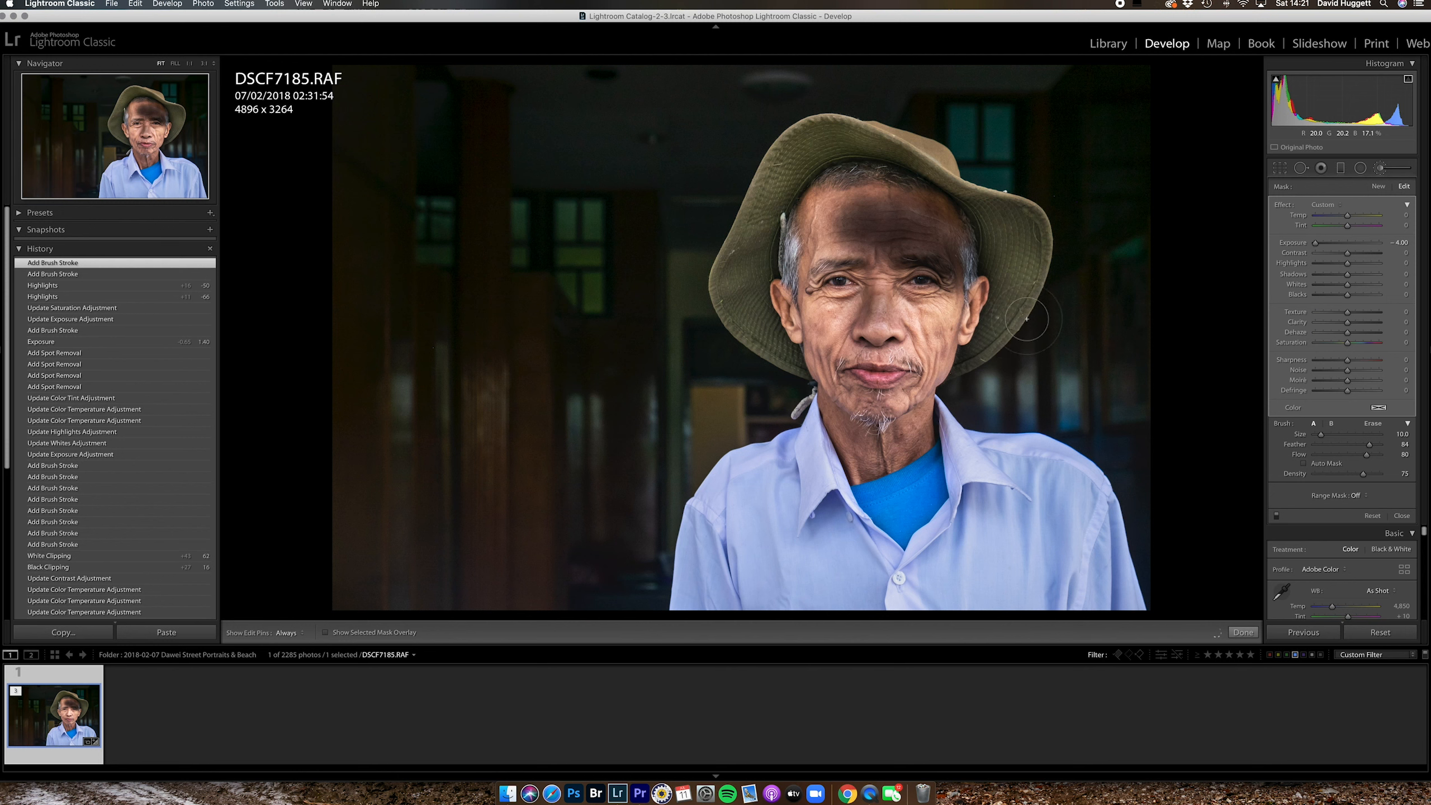
left_click_drag(1345, 248, 1344, 252)
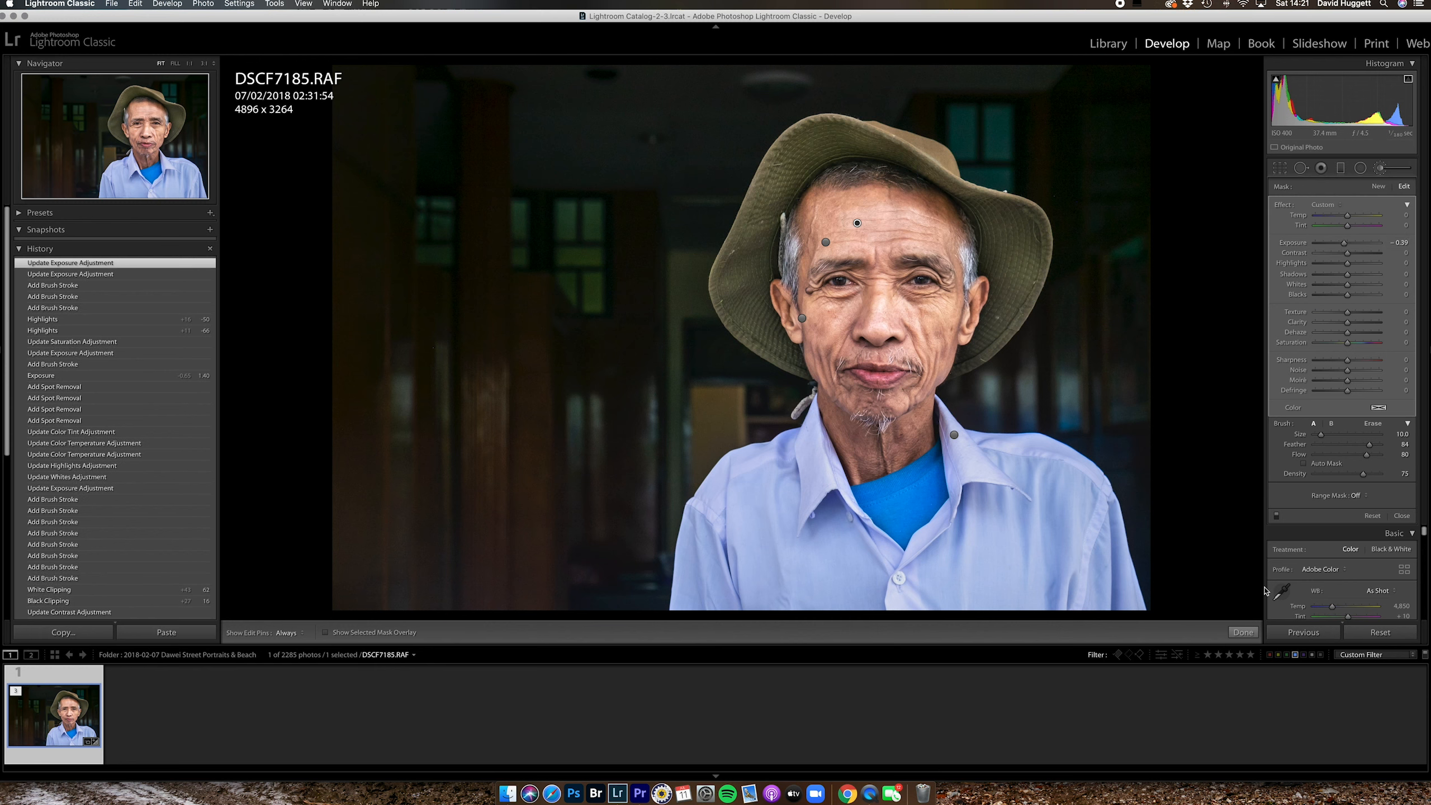
- Brush a new mask over the hat and set its Clarity to 29, Texture to 13 and Exposure to -0.25
left_click(1378, 186)
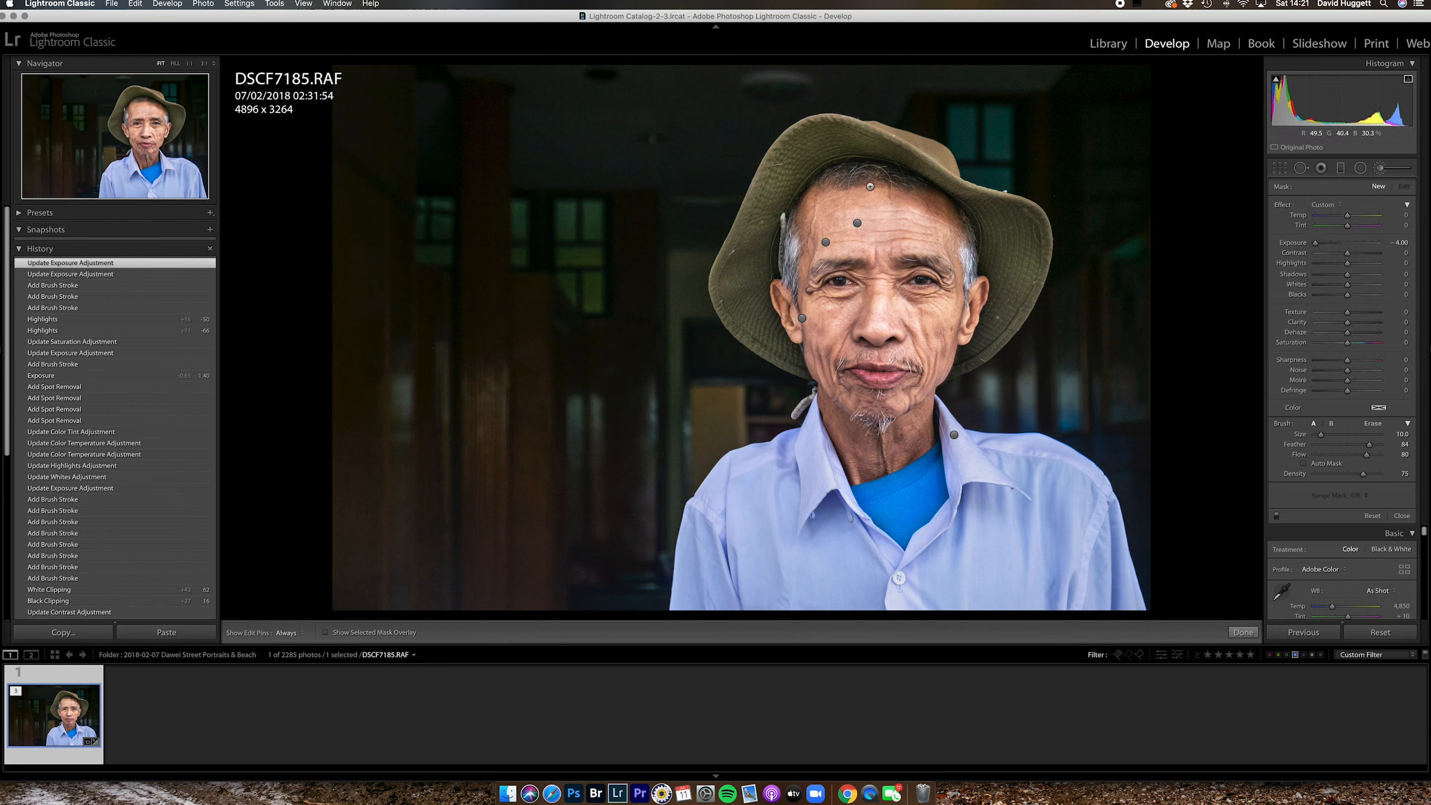
key("h")
mouse_move(757, 331)
left_mouse_down()
mouse_move(744, 249)
mouse_move(824, 142)
mouse_move(790, 170)
mouse_move(834, 140)
mouse_move(938, 164)
mouse_move(1018, 227)
mouse_move(1032, 261)
mouse_move(1029, 240)
mouse_move(998, 256)
mouse_move(1016, 268)
mouse_move(1014, 302)
mouse_move(965, 357)
mouse_move(1022, 292)
mouse_move(1024, 265)
mouse_move(1067, 242)
mouse_move(1236, 269)
left_mouse_up()
double_click(1298, 243)
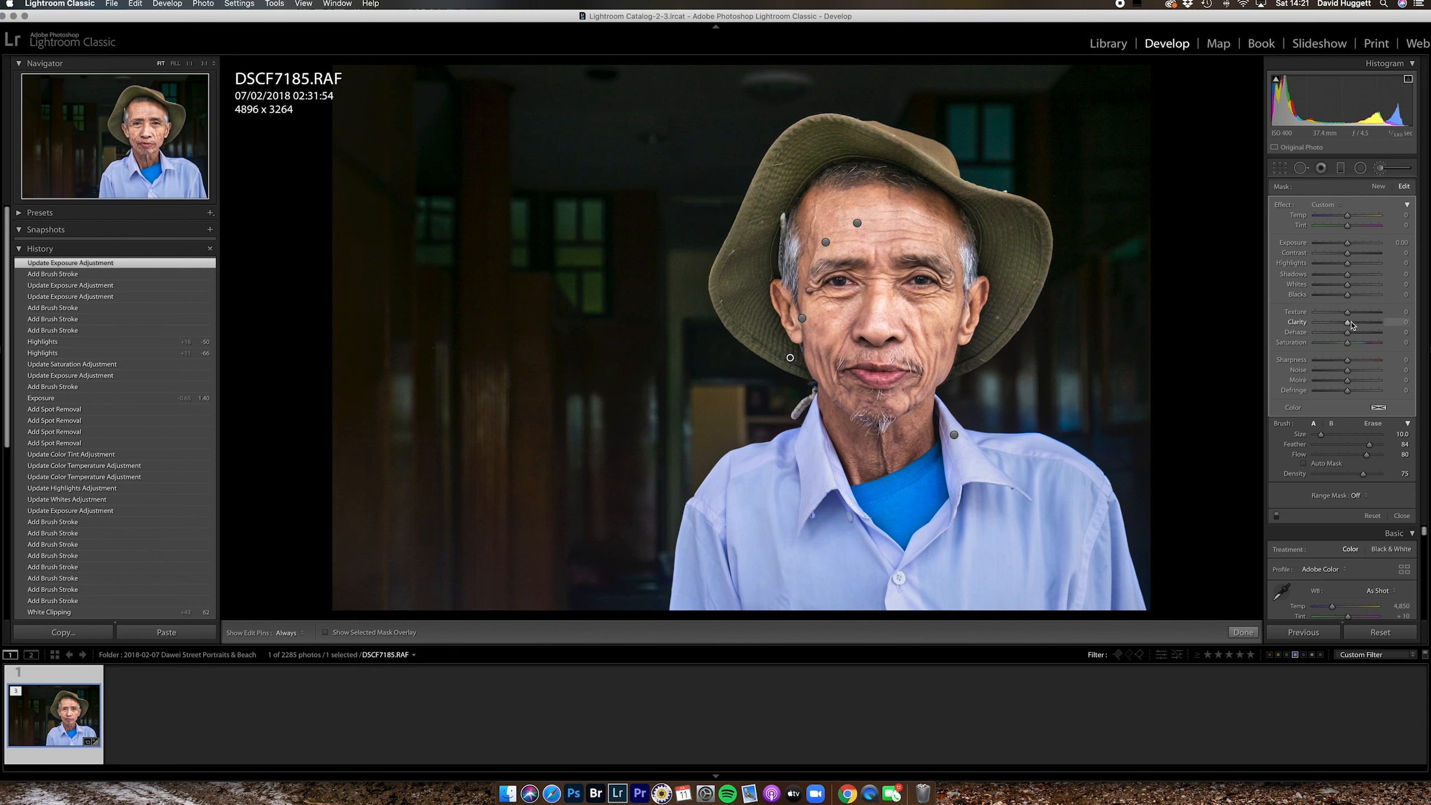
left_click_drag(1349, 324, 1350, 314)
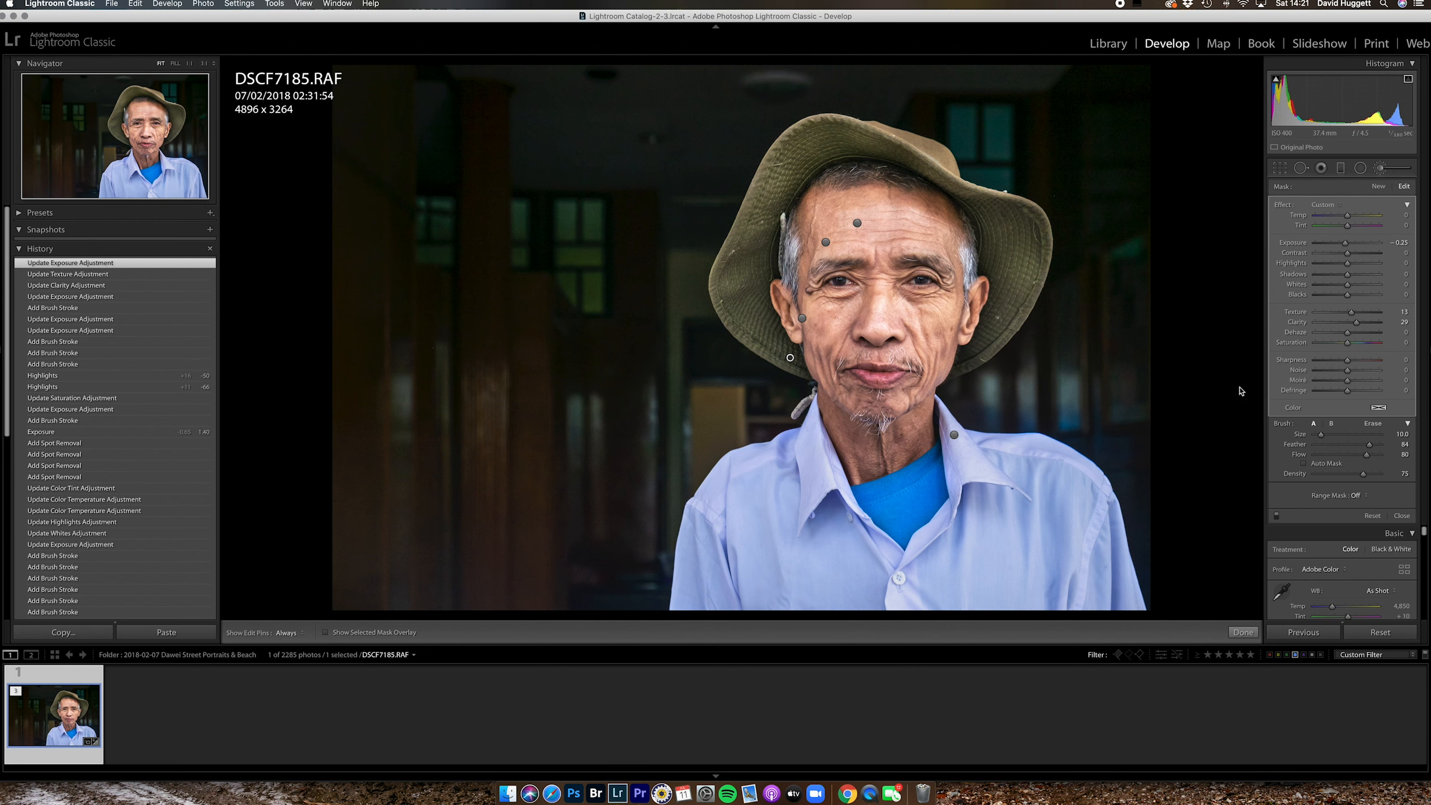
- Finish the hat brush mask and set the photo's Blue saturation in HSL to -23
left_click(1242, 632)
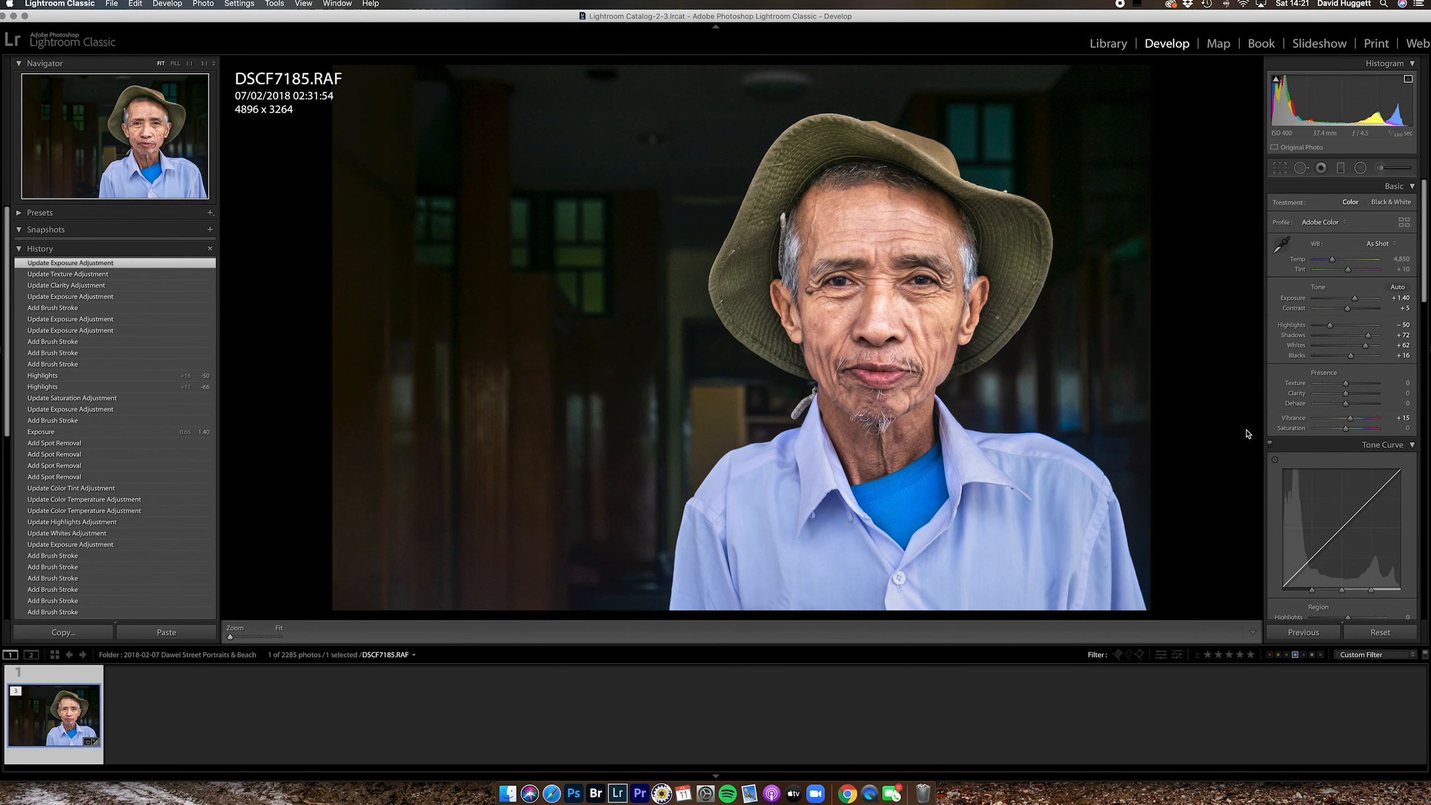
left_click_drag(1426, 276, 1420, 352)
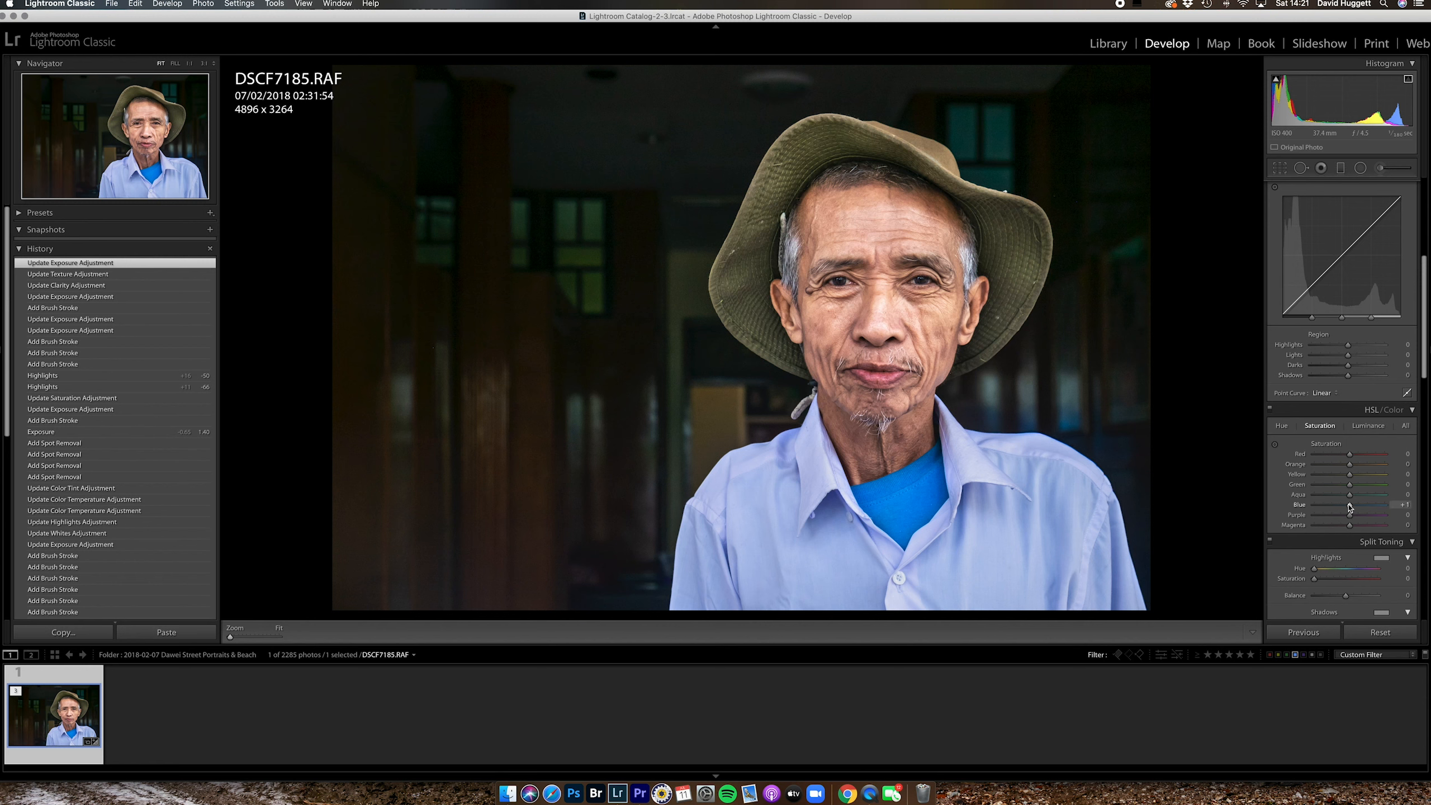
left_click_drag(1343, 503, 1337, 505)
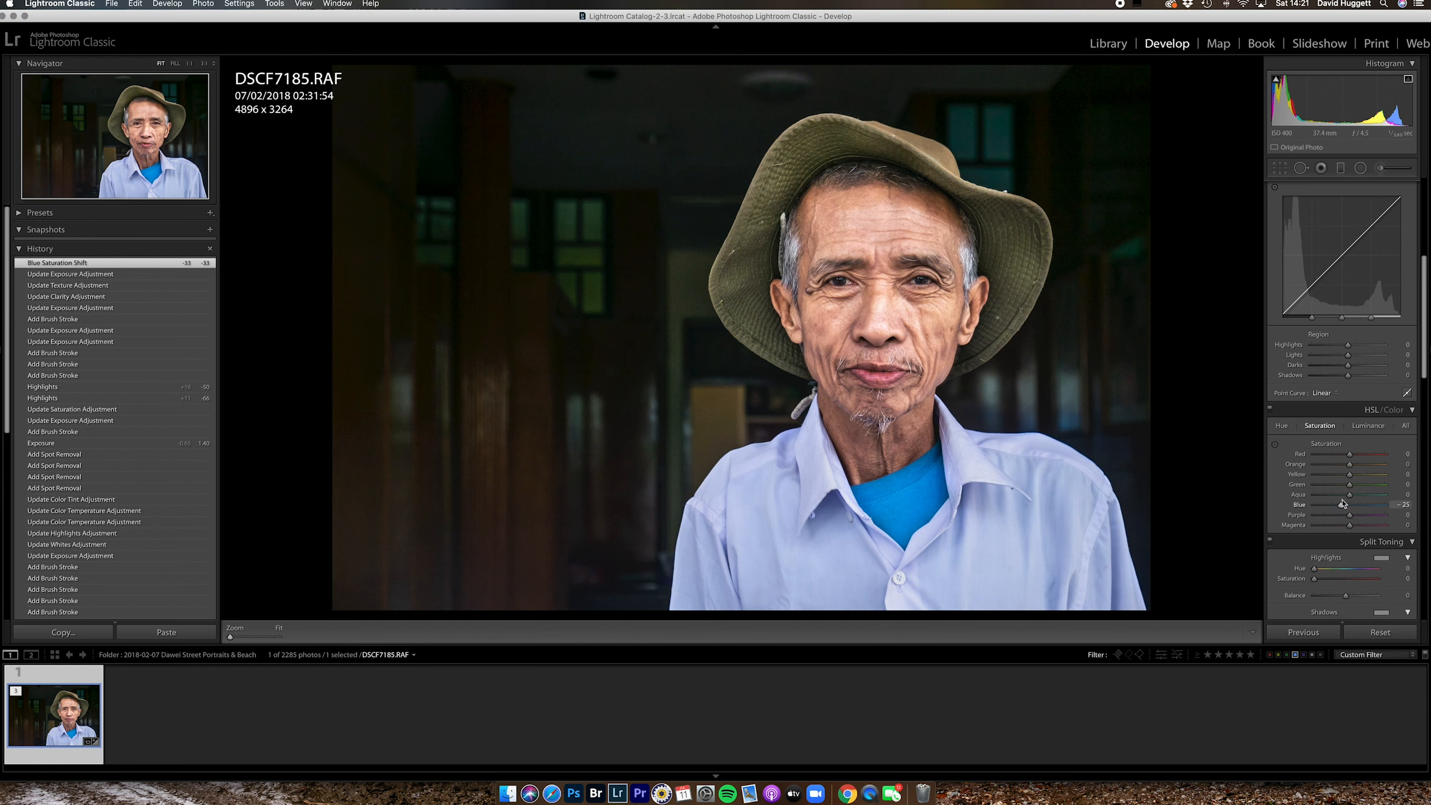
left_click_drag(1339, 509, 1341, 506)
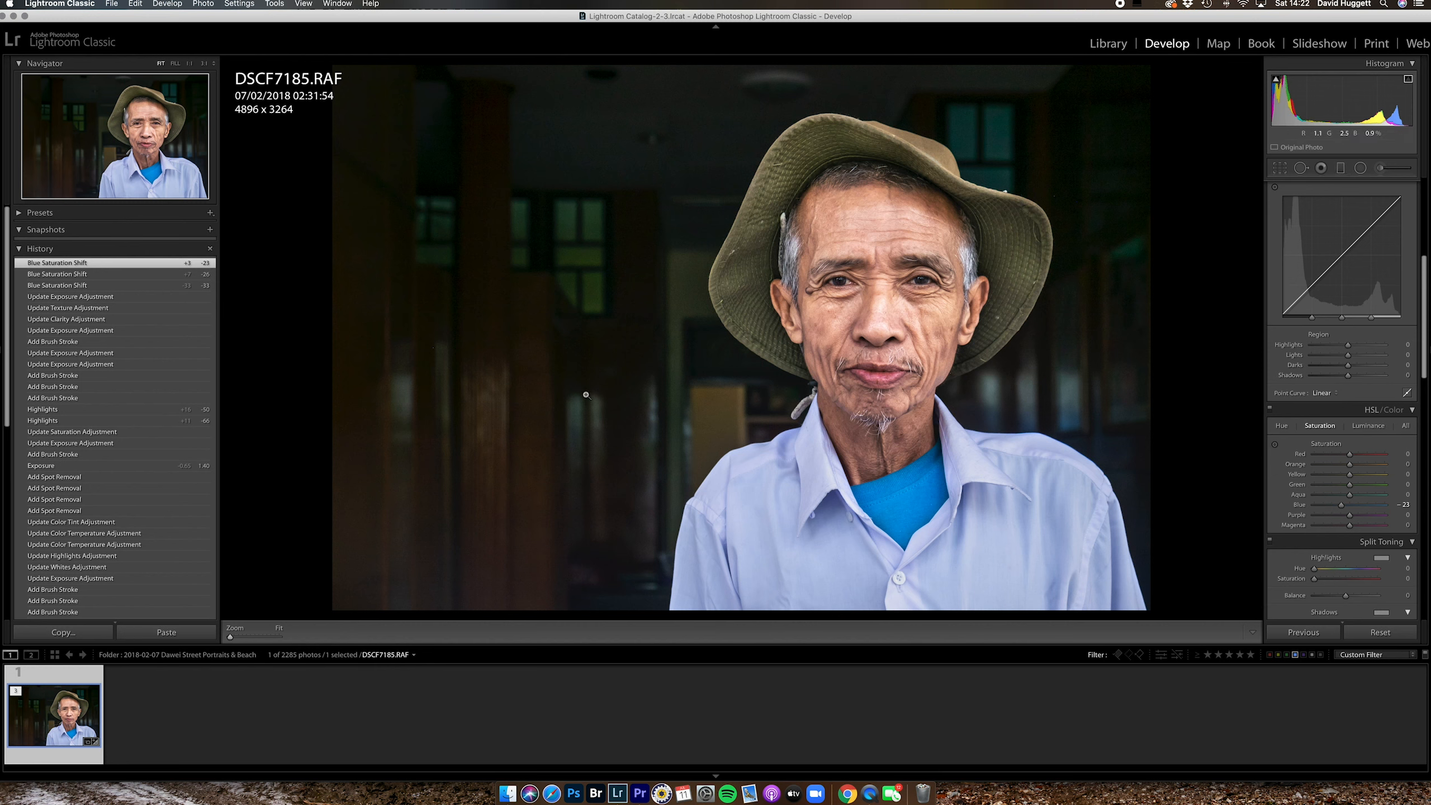
- Add a slanted graduated filter running from the dark background beside the man across his face, with Exposure at -0.11
left_click(1341, 168)
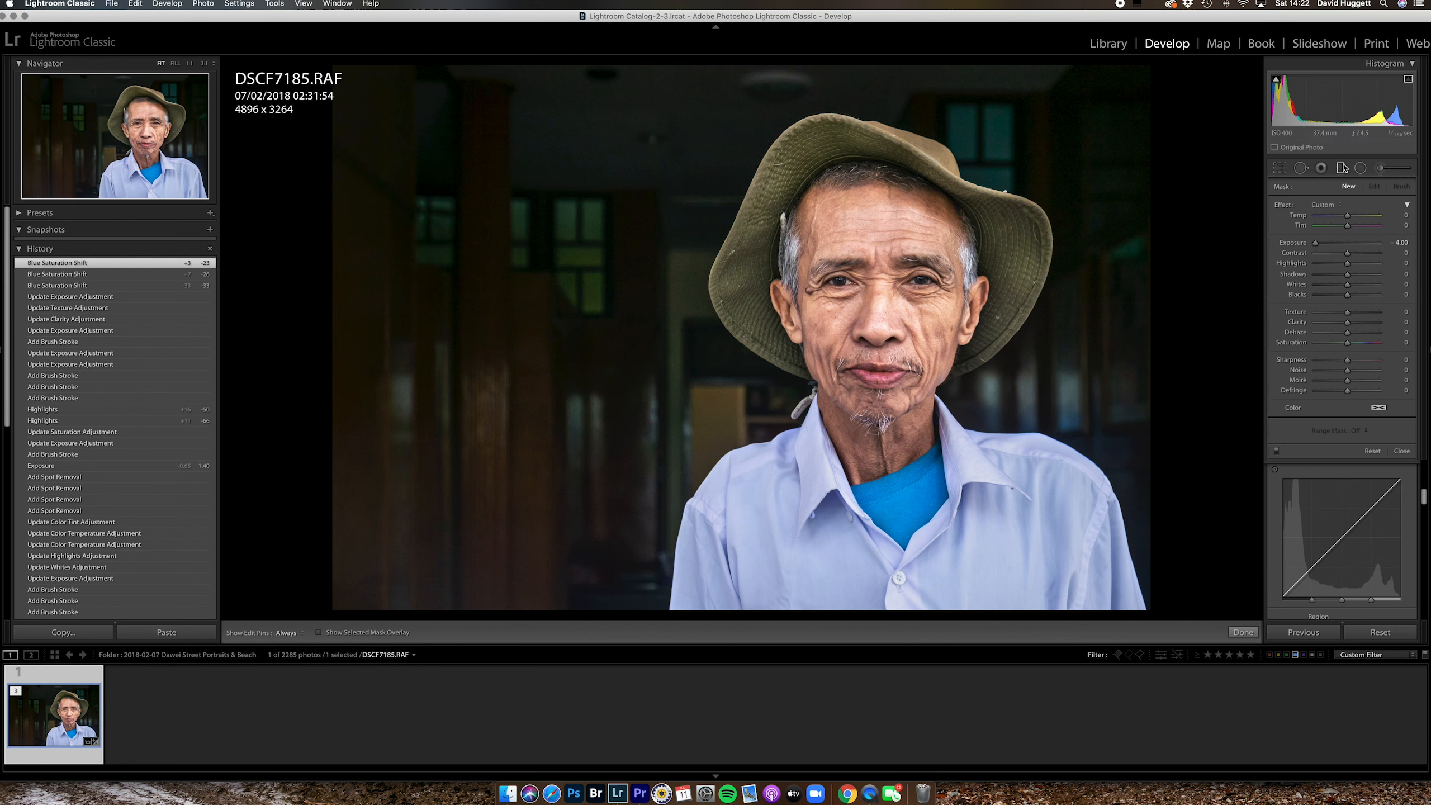
left_click_drag(535, 341, 906, 258)
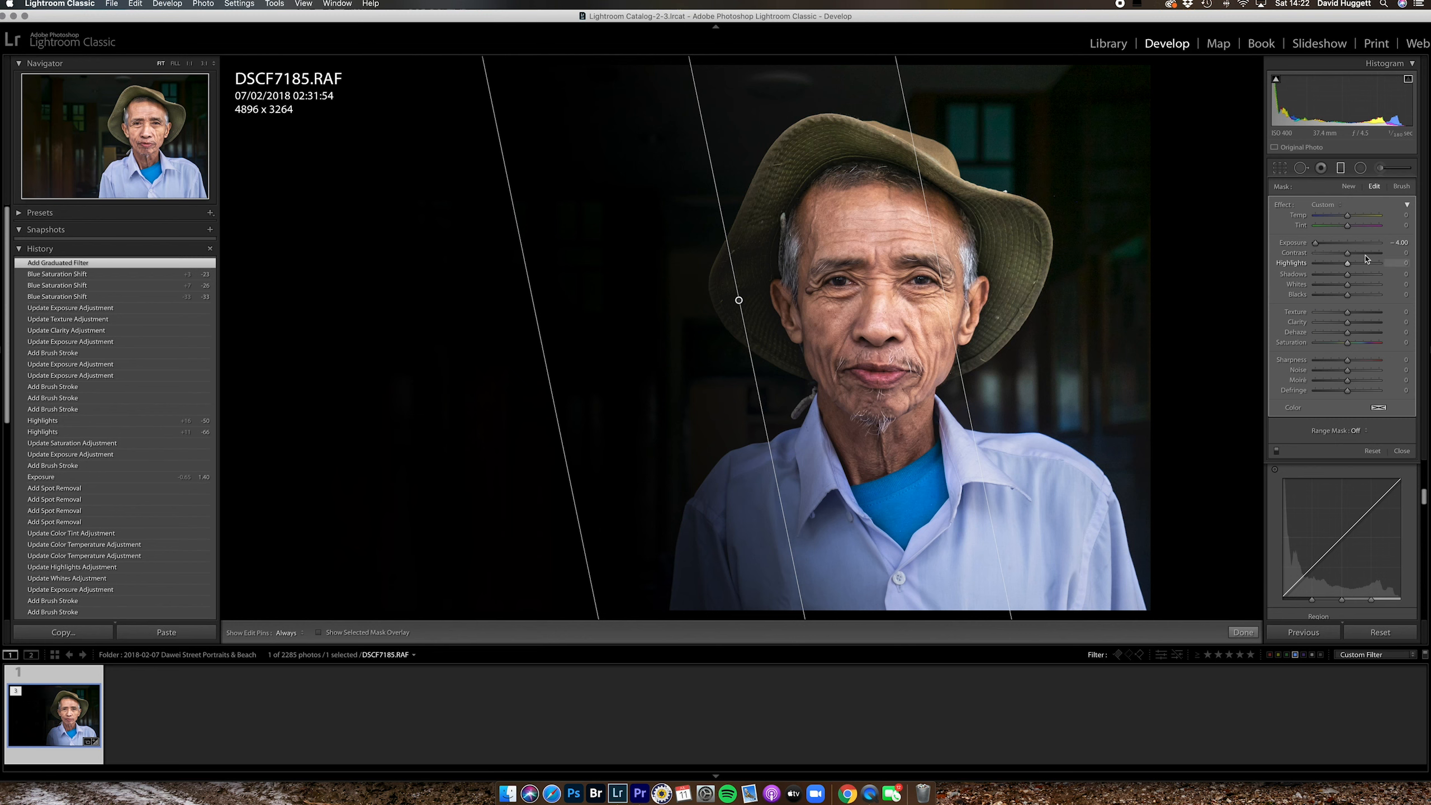
left_click(1345, 243)
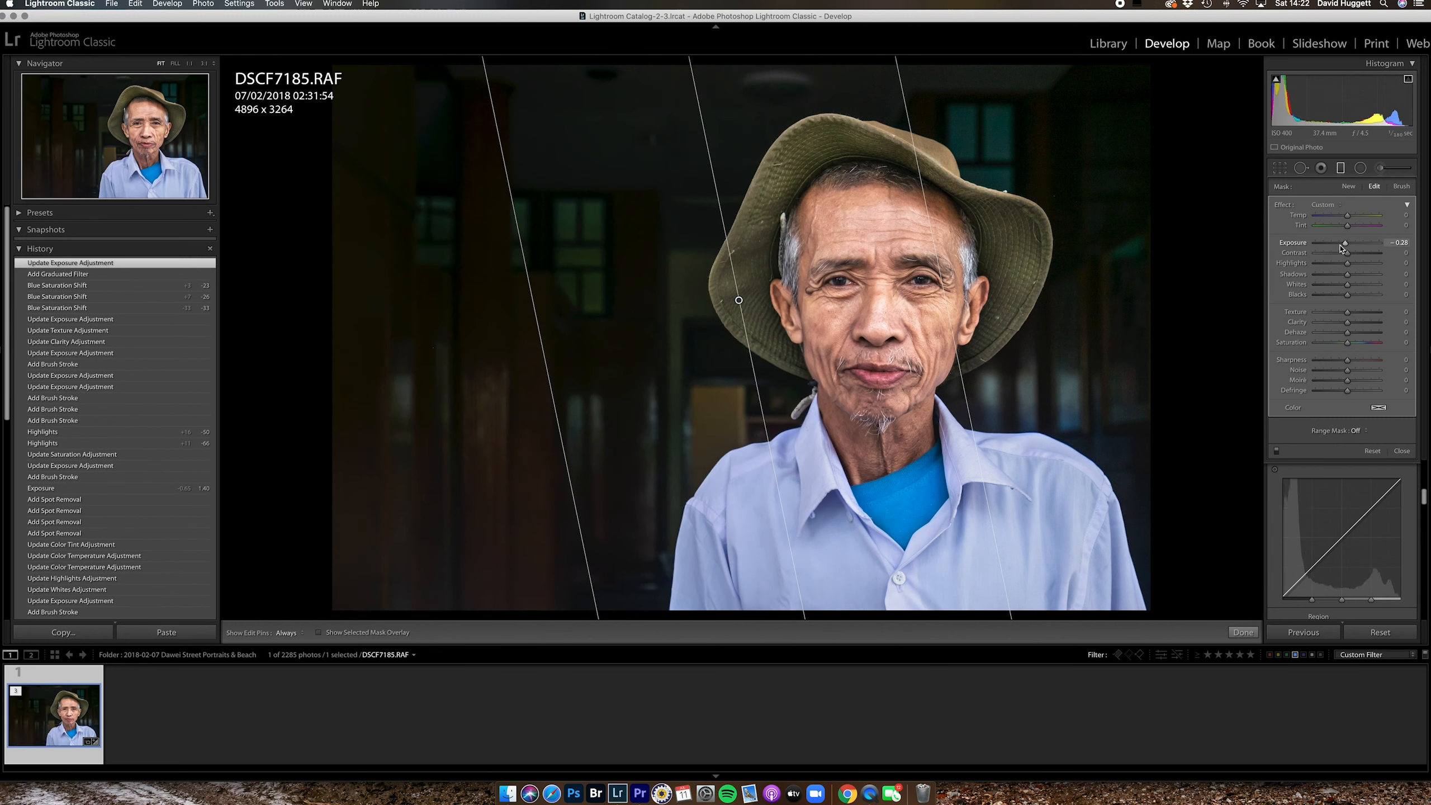
left_click_drag(1346, 242, 1344, 243)
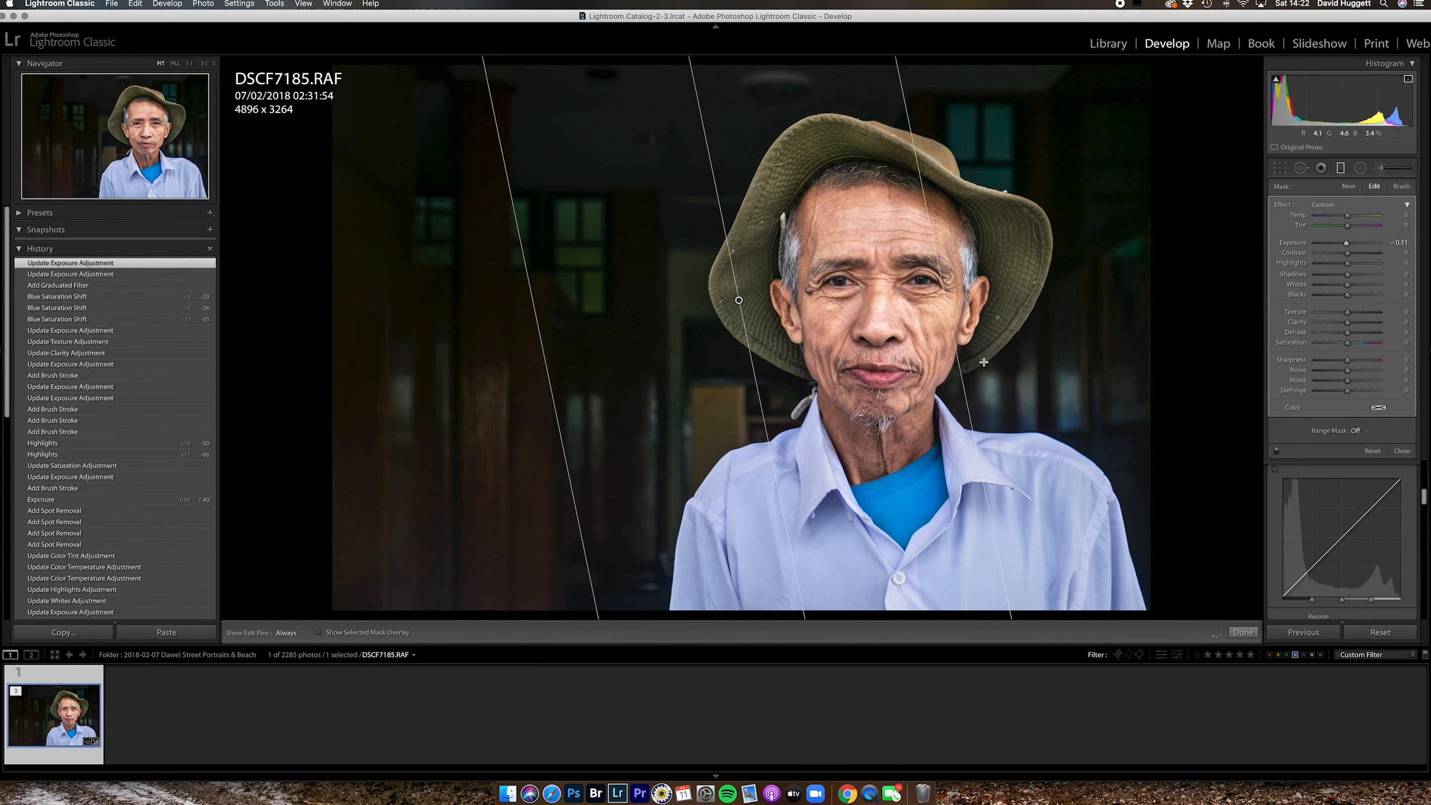
- Layer more graduated filters at Exposure -0.11 inward from both sides and the corners of the photo, darkening the background around the man
left_click_drag(1204, 257, 770, 311)
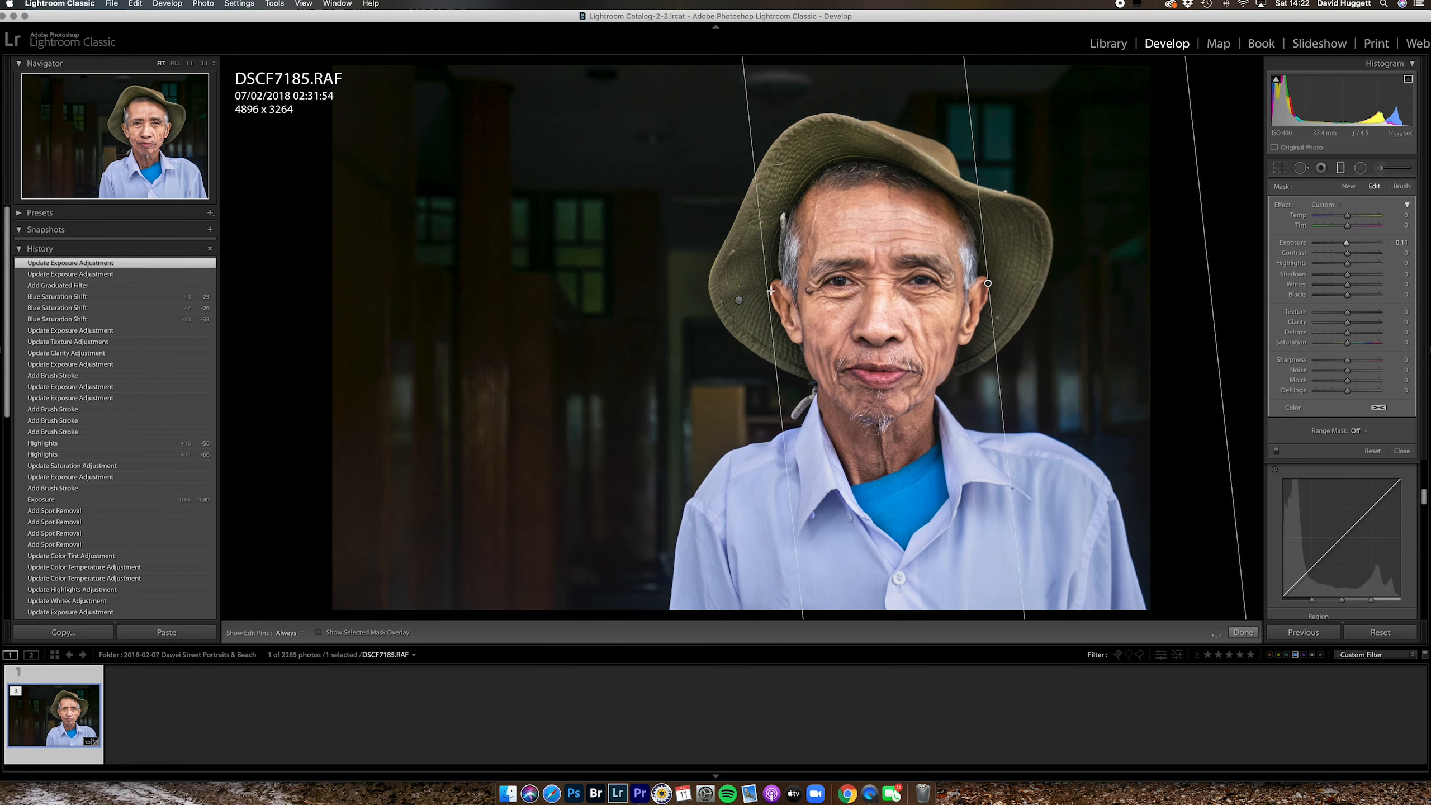
left_click_drag(476, 84, 508, 560)
left_click_drag(445, 525, 859, 337)
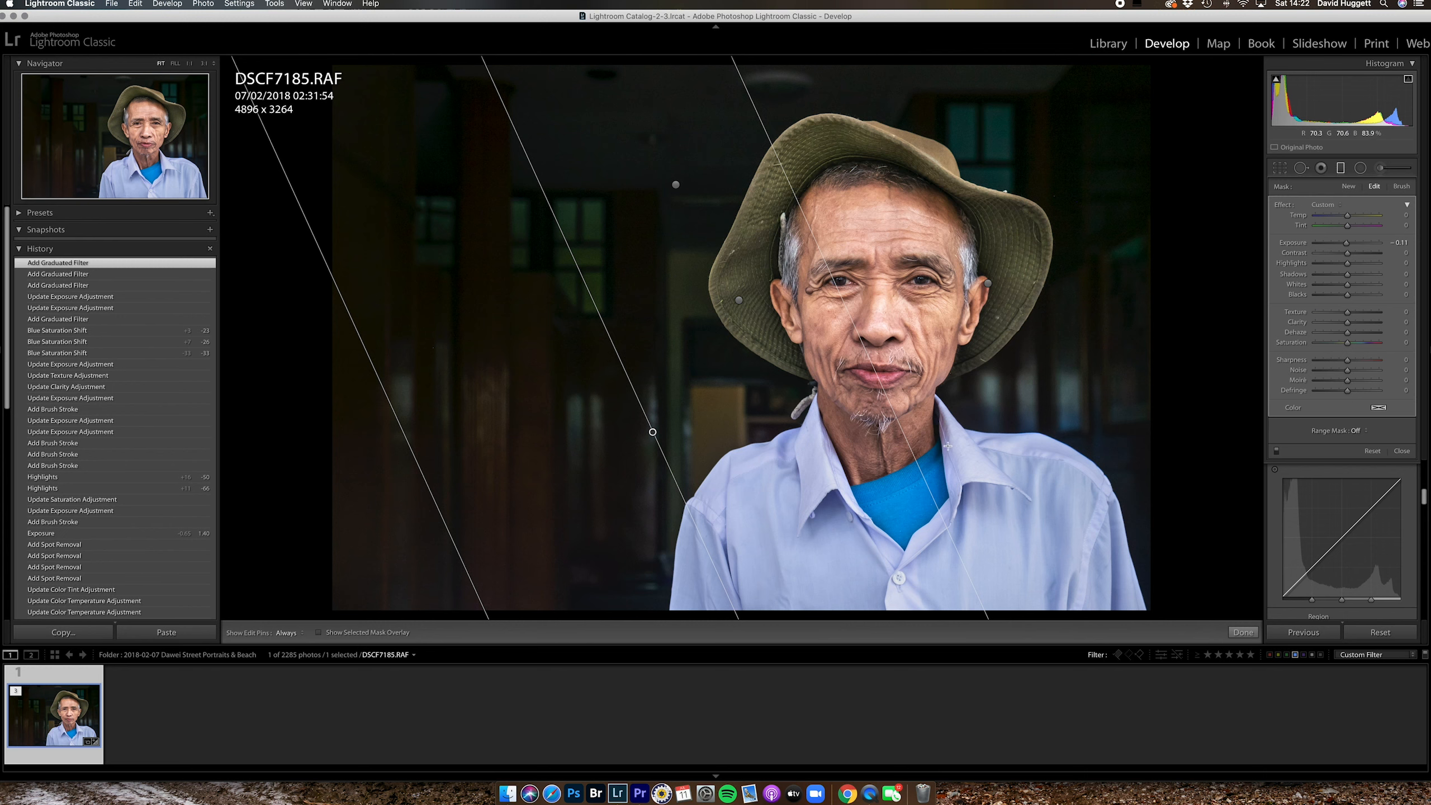
left_click_drag(1160, 597, 1096, 327)
mouse_move(1203, 370)
left_mouse_down()
mouse_move(1049, 354)
mouse_move(828, 366)
left_mouse_up()
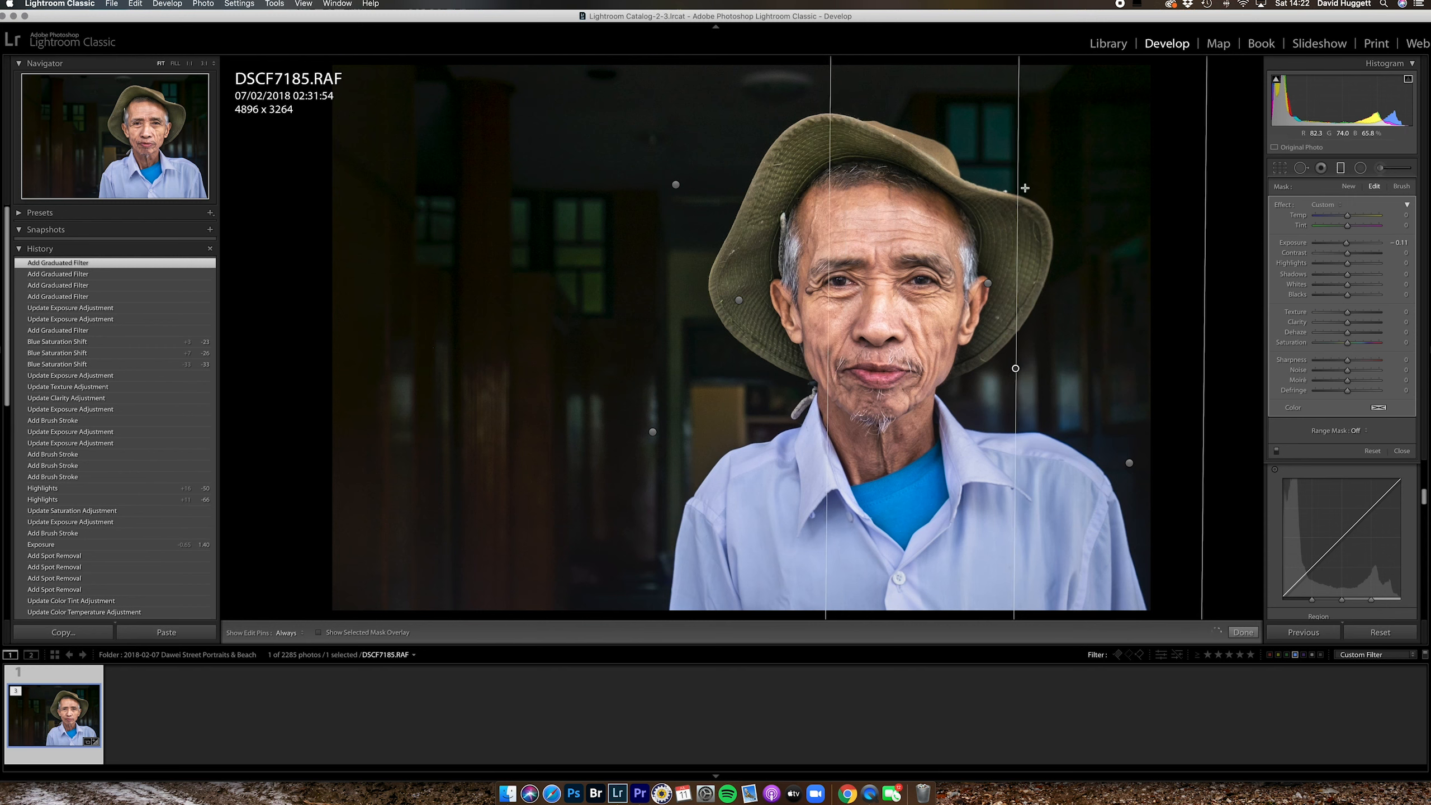
left_click_drag(1049, 88, 938, 256)
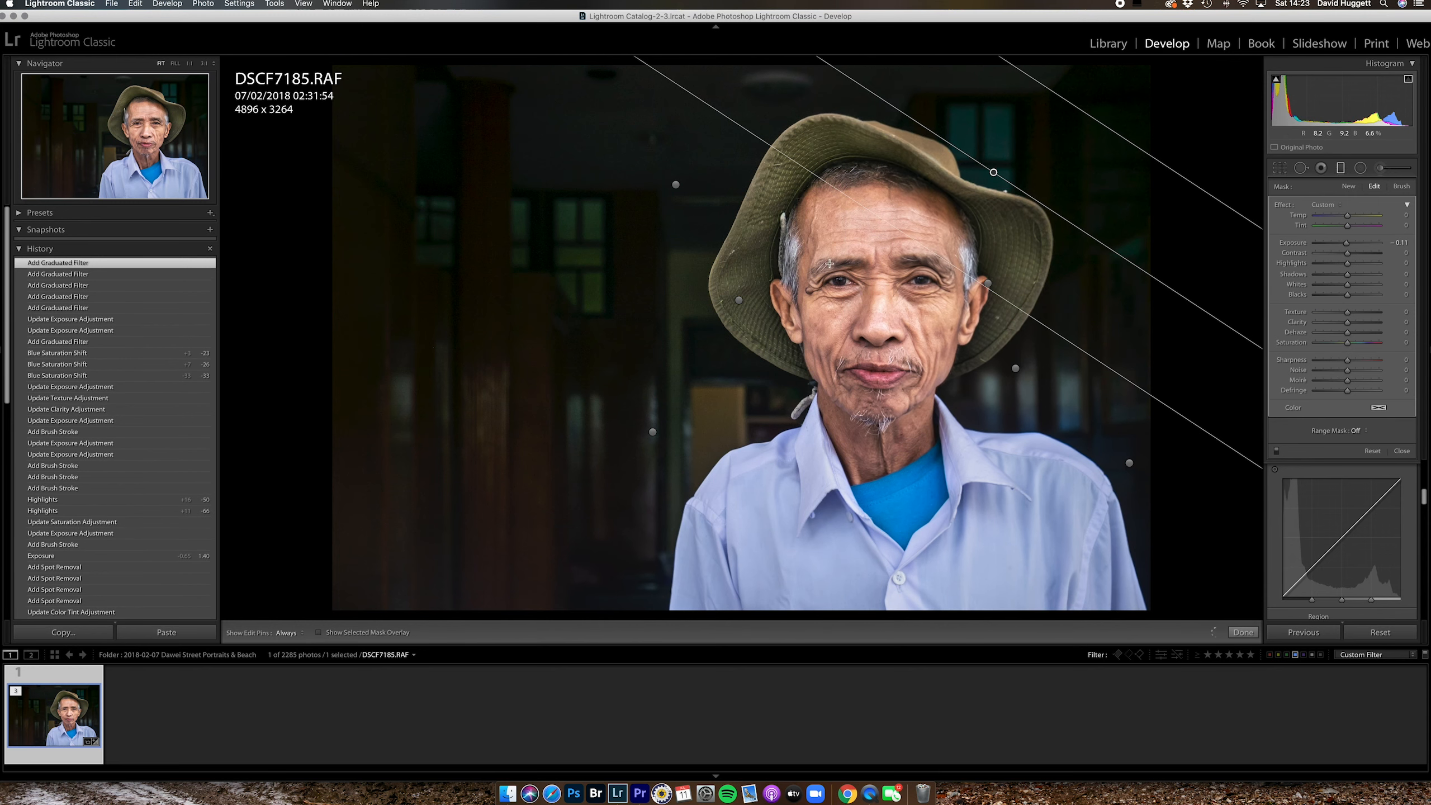
left_click_drag(530, 447, 888, 317)
left_click_drag(668, 320, 695, 307)
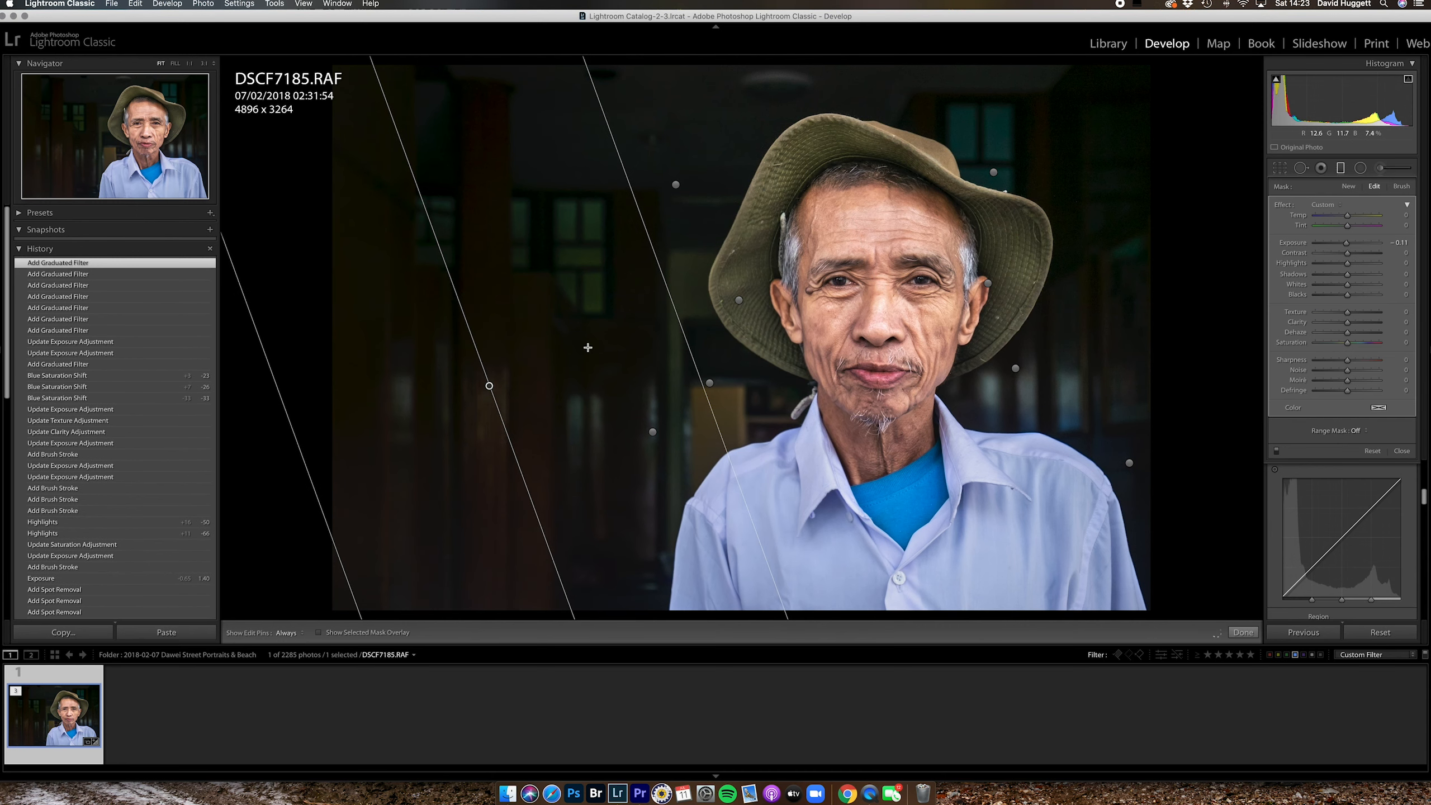
left_click_drag(501, 595, 638, 230)
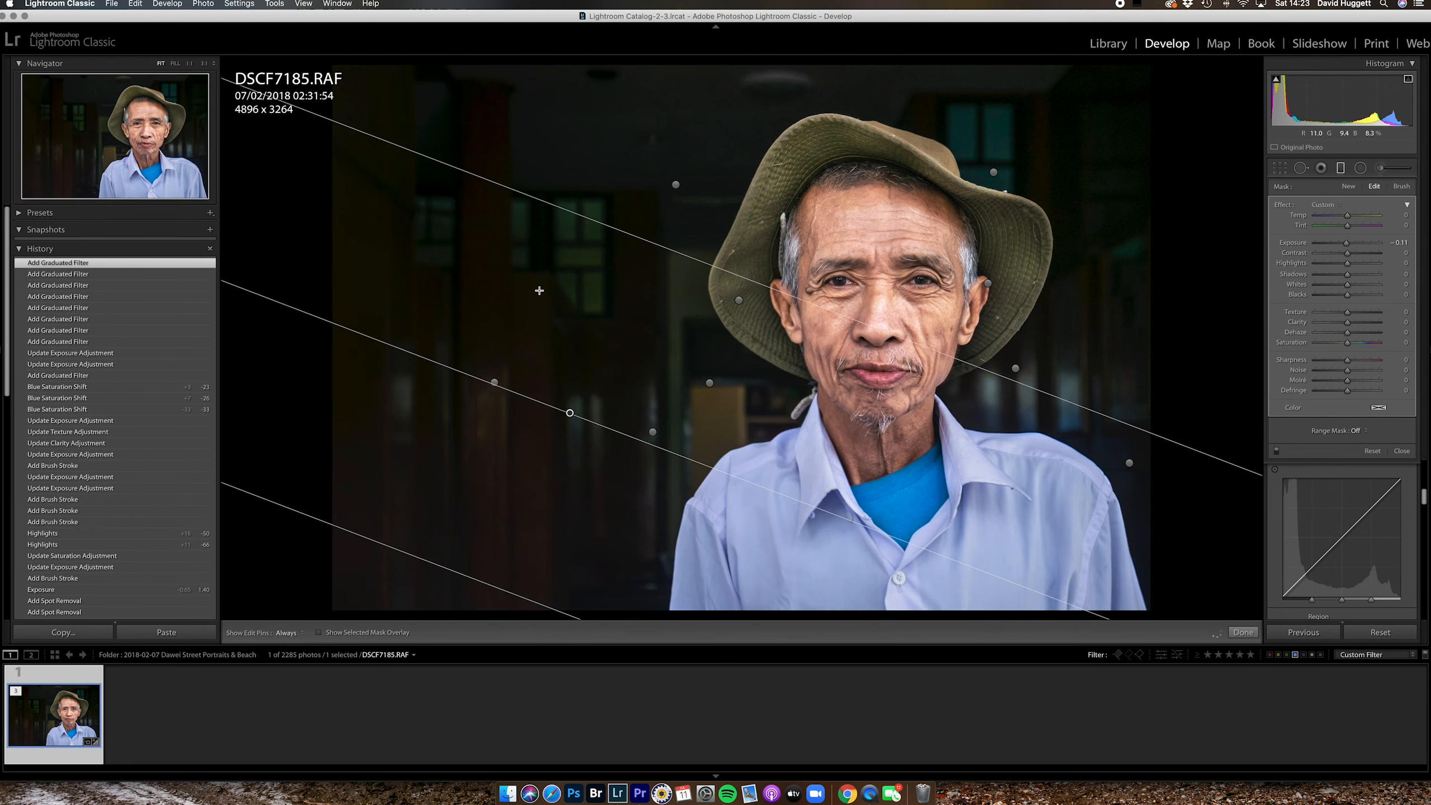
mouse_move(374, 216)
left_mouse_down()
mouse_move(867, 352)
mouse_move(1010, 348)
left_mouse_up()
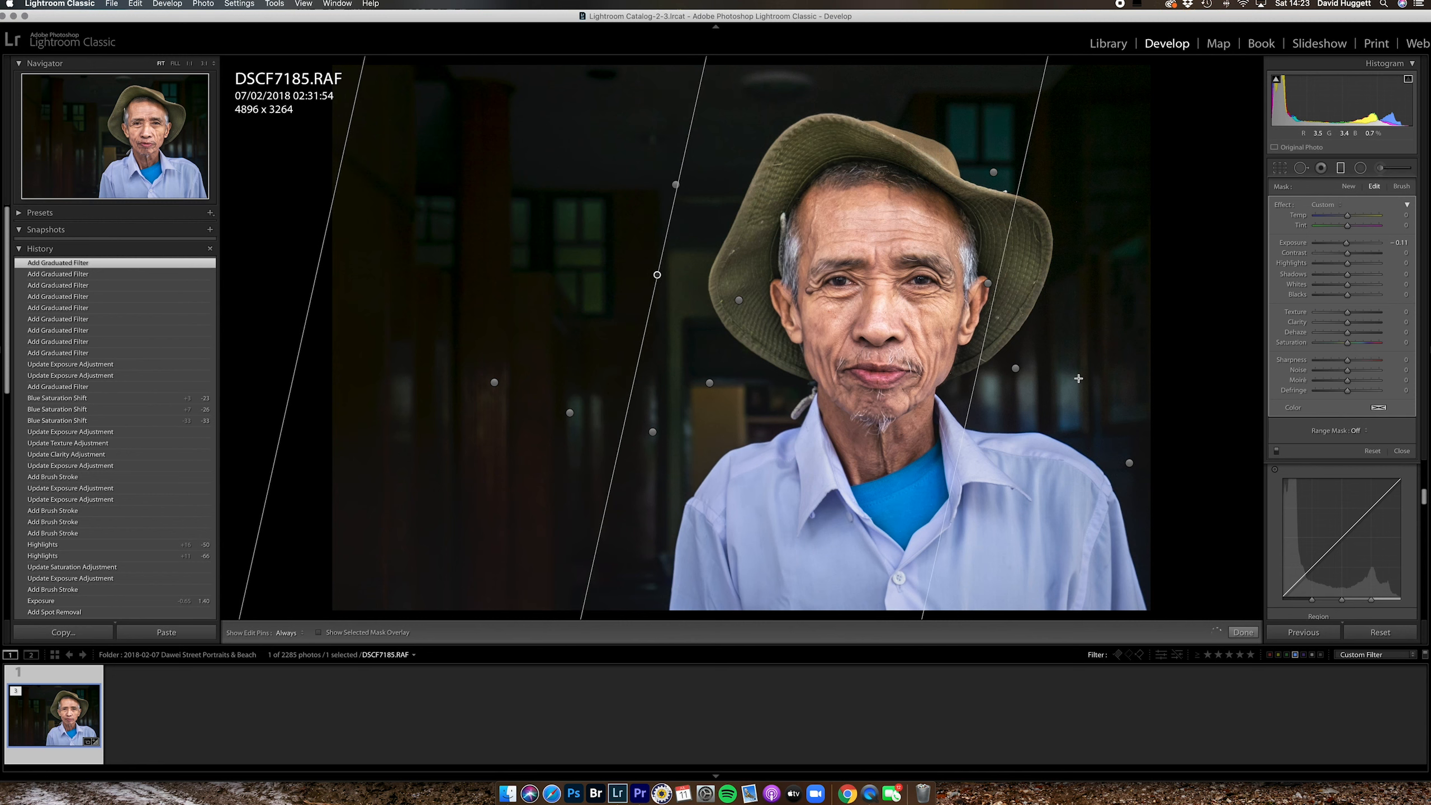
left_click_drag(1171, 344, 904, 420)
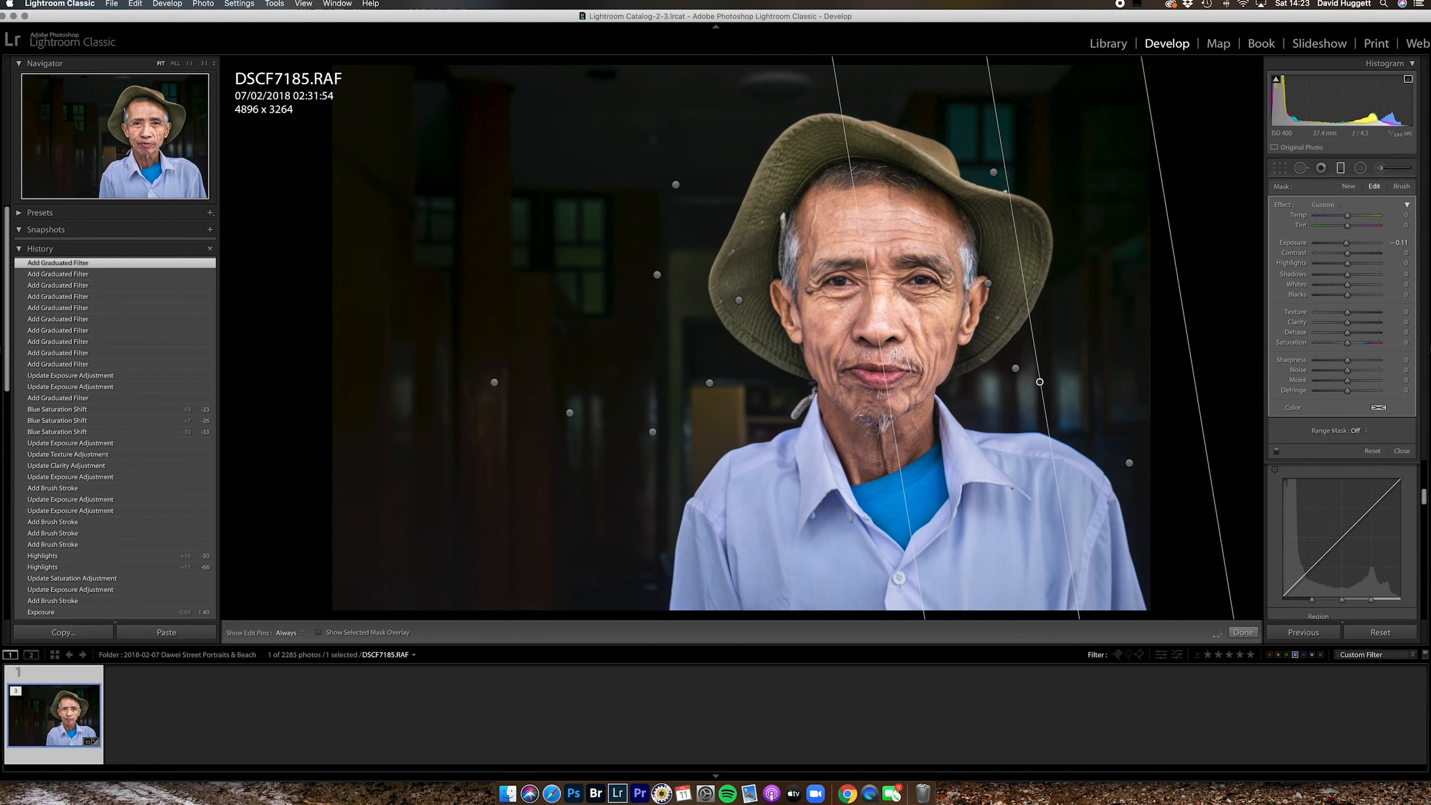
left_click(1243, 632)
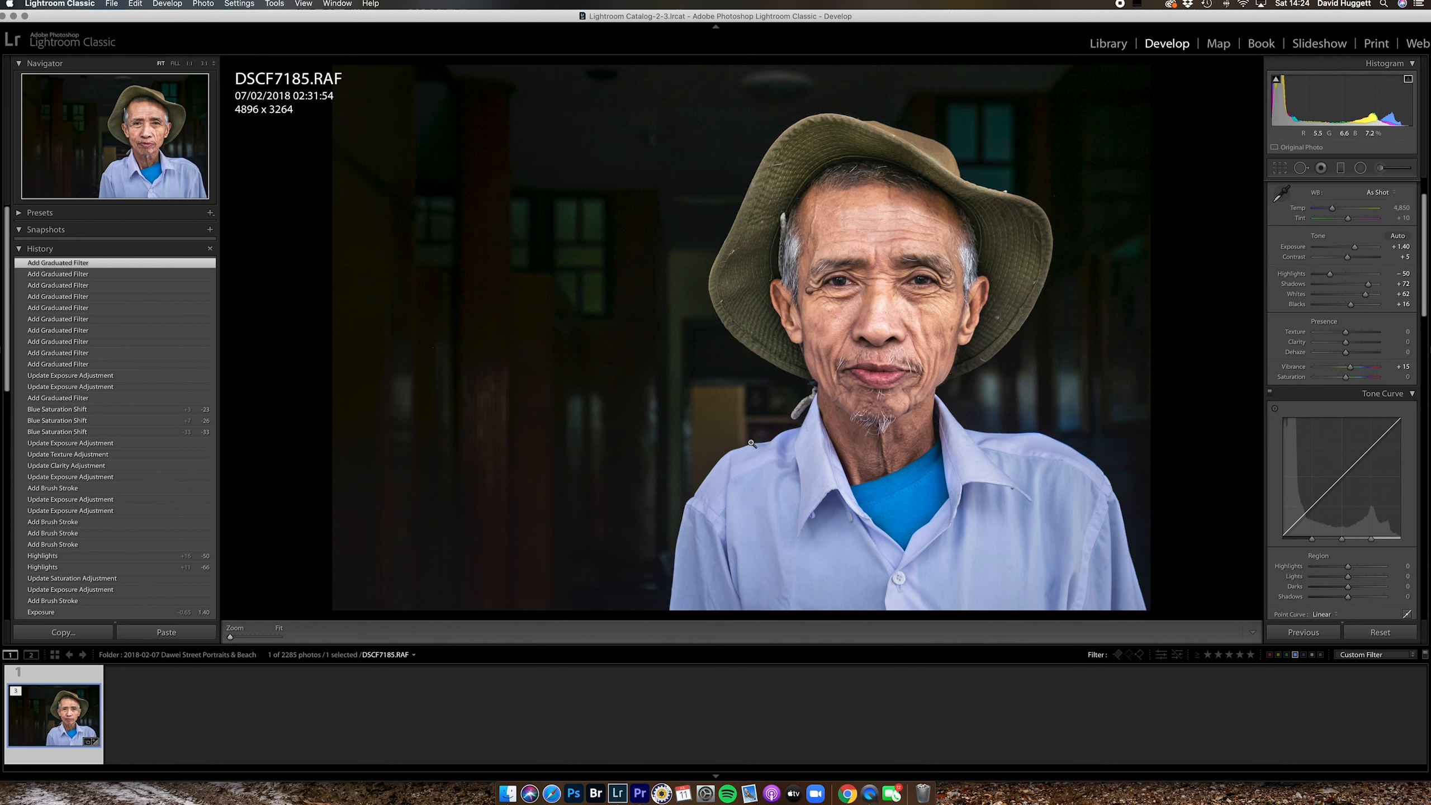
- Brush a new mask over the bright box behind the man's shoulder and set its Exposure to -0.32
left_click(1389, 169)
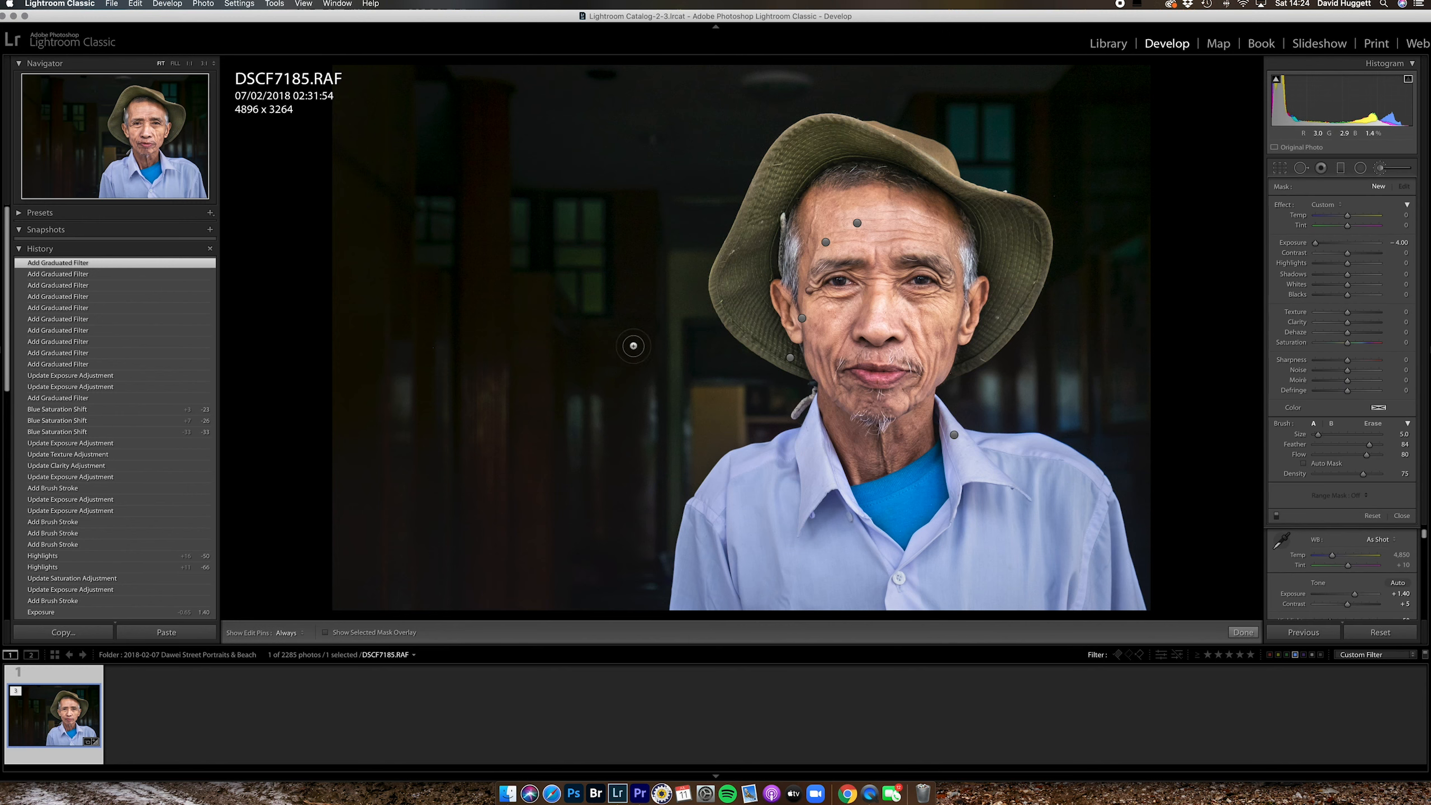
key("h")
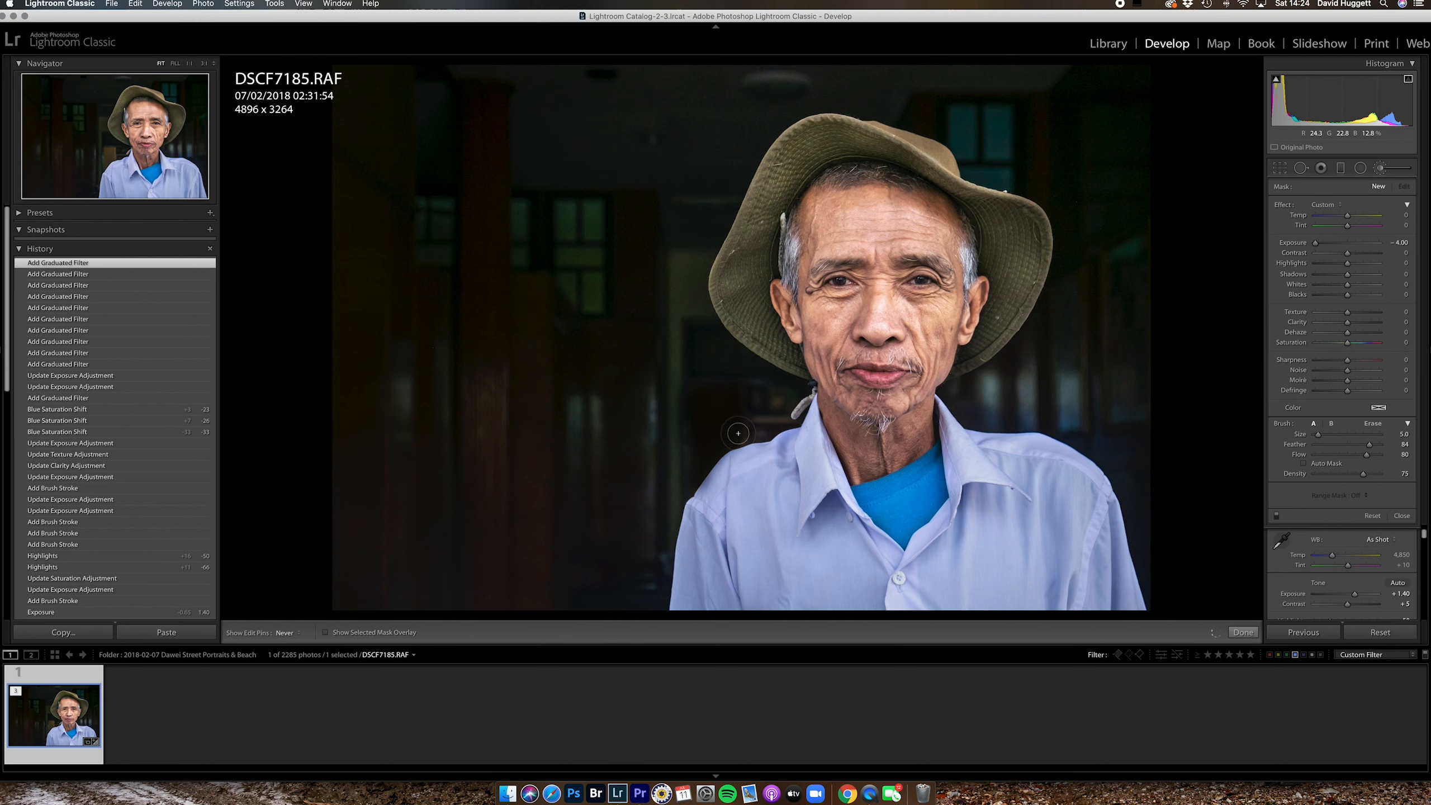
left_click_drag(700, 395, 720, 394)
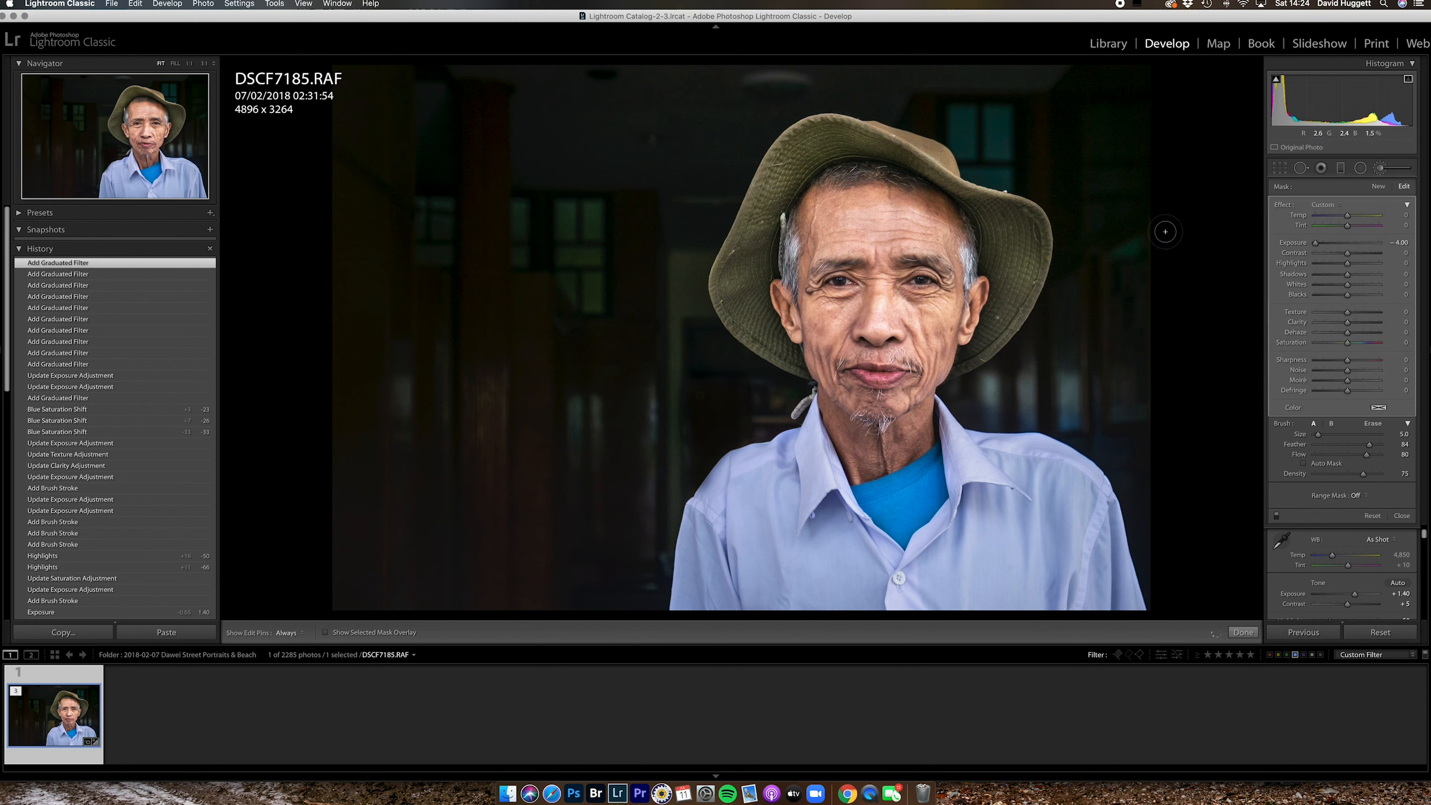
left_click(1345, 243)
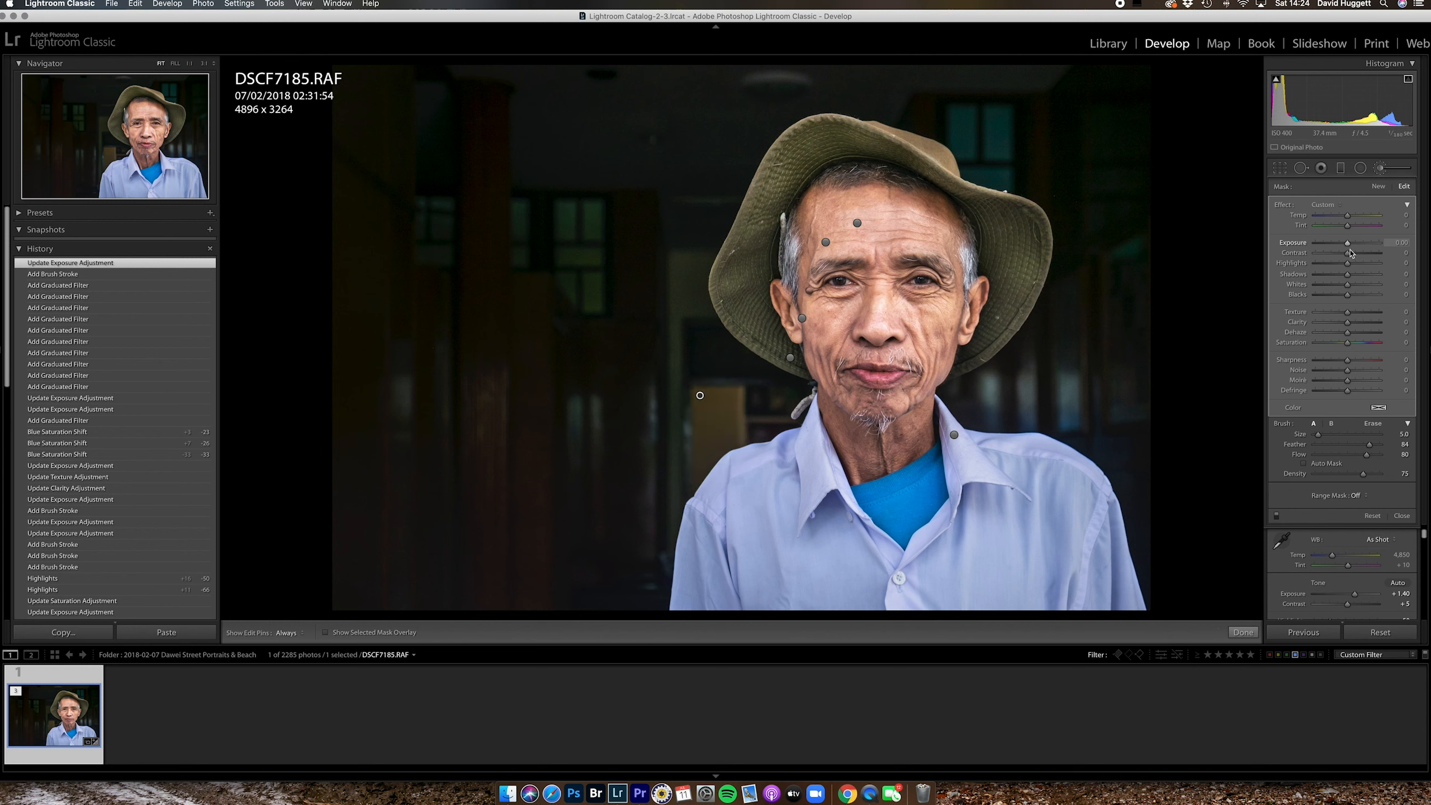
left_click_drag(1346, 244, 1343, 244)
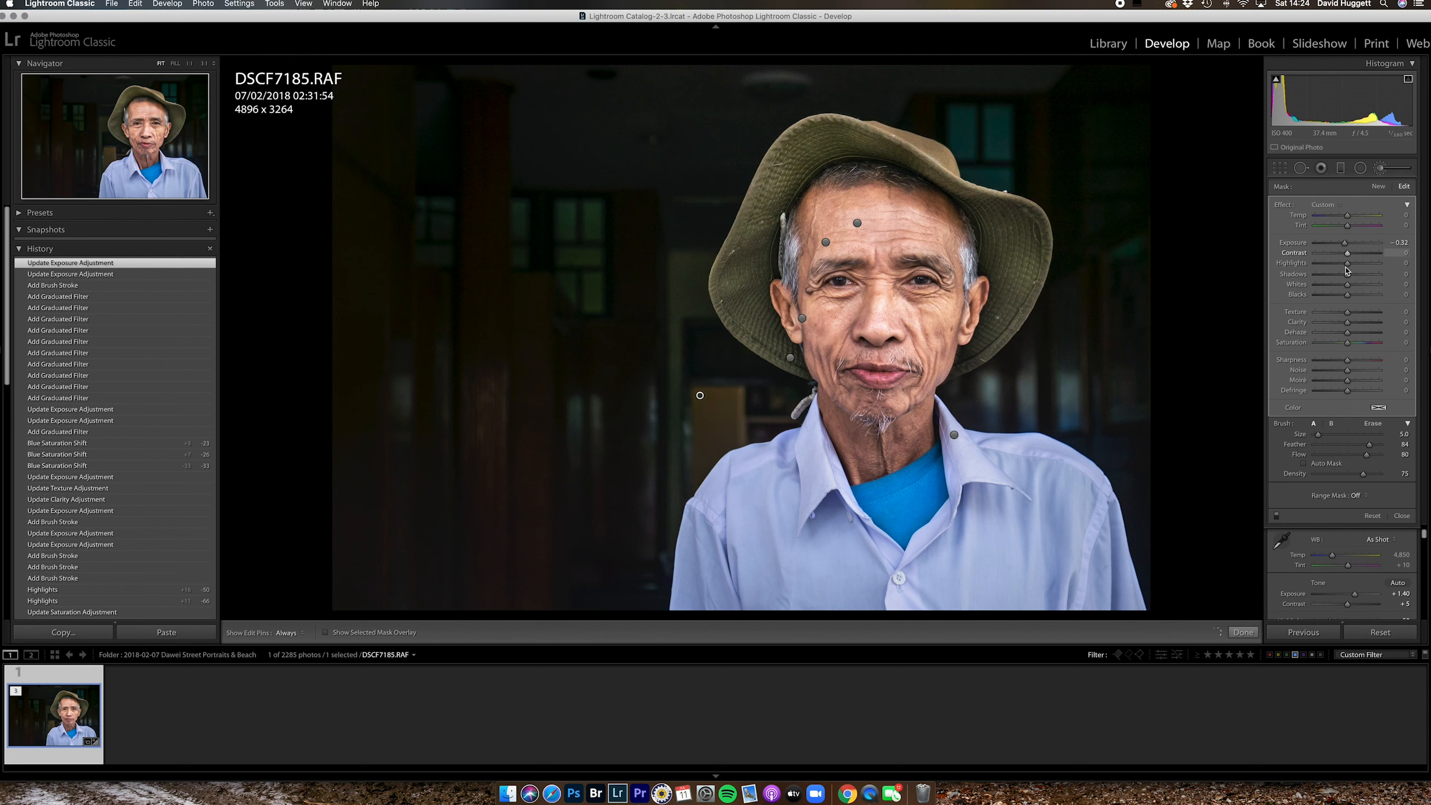
- Neutralise the box mask with Highlights -15, Saturation -88, Tint -100 and Temp -26, and finish the brush edit
left_click_drag(1341, 265, 1342, 266)
left_click_drag(1347, 345, 1288, 384)
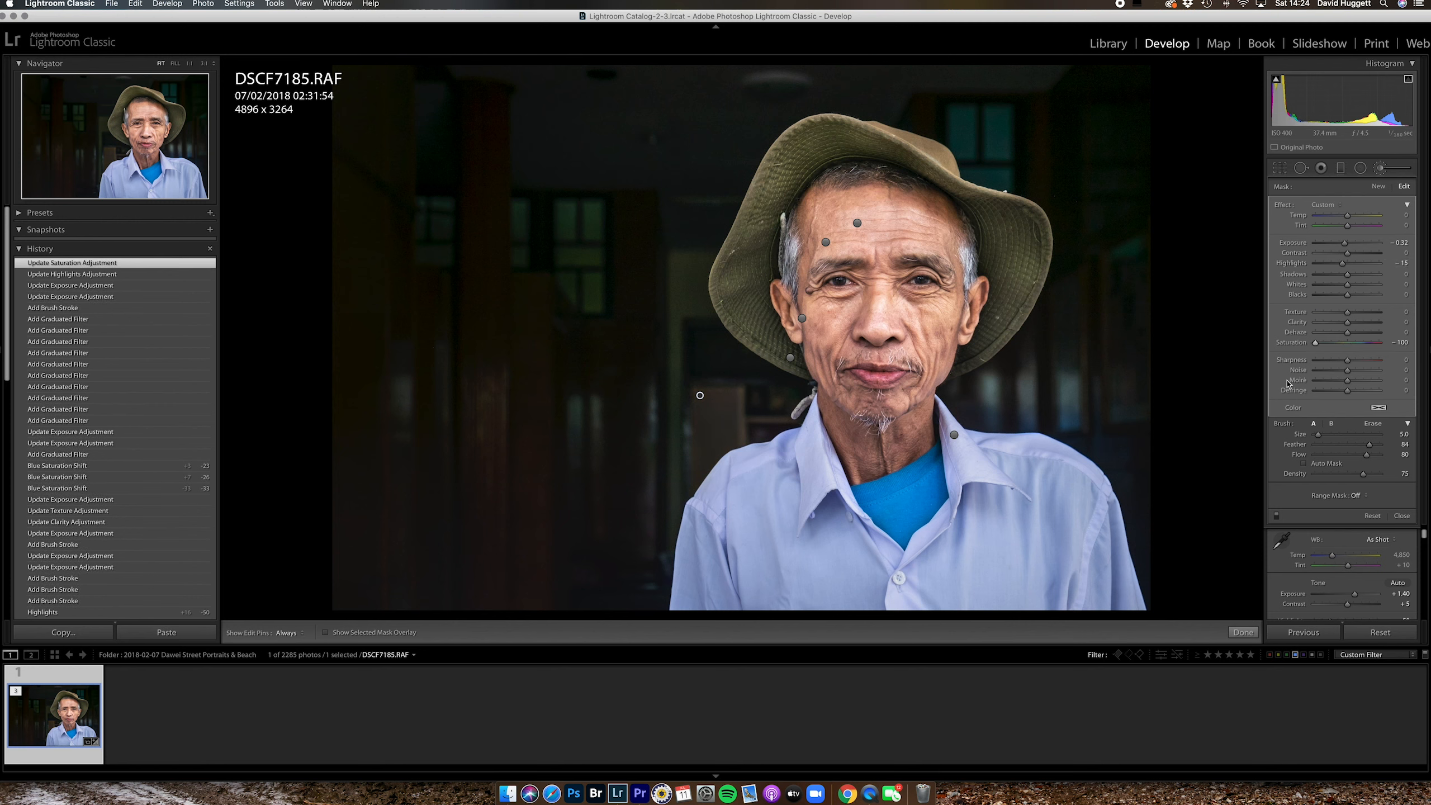
left_click_drag(1347, 226, 1312, 231)
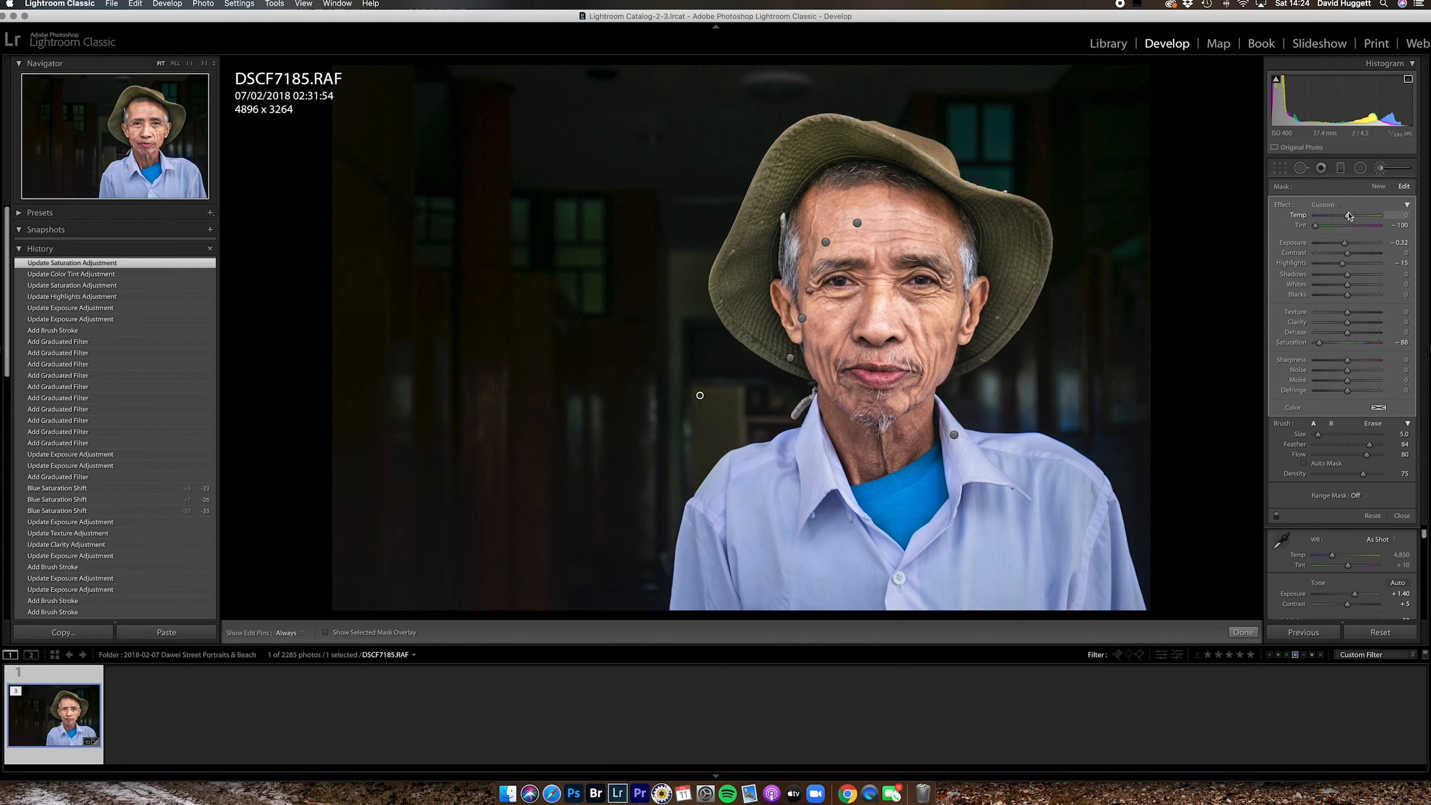
left_click_drag(1346, 216, 1334, 218)
left_click(1340, 217)
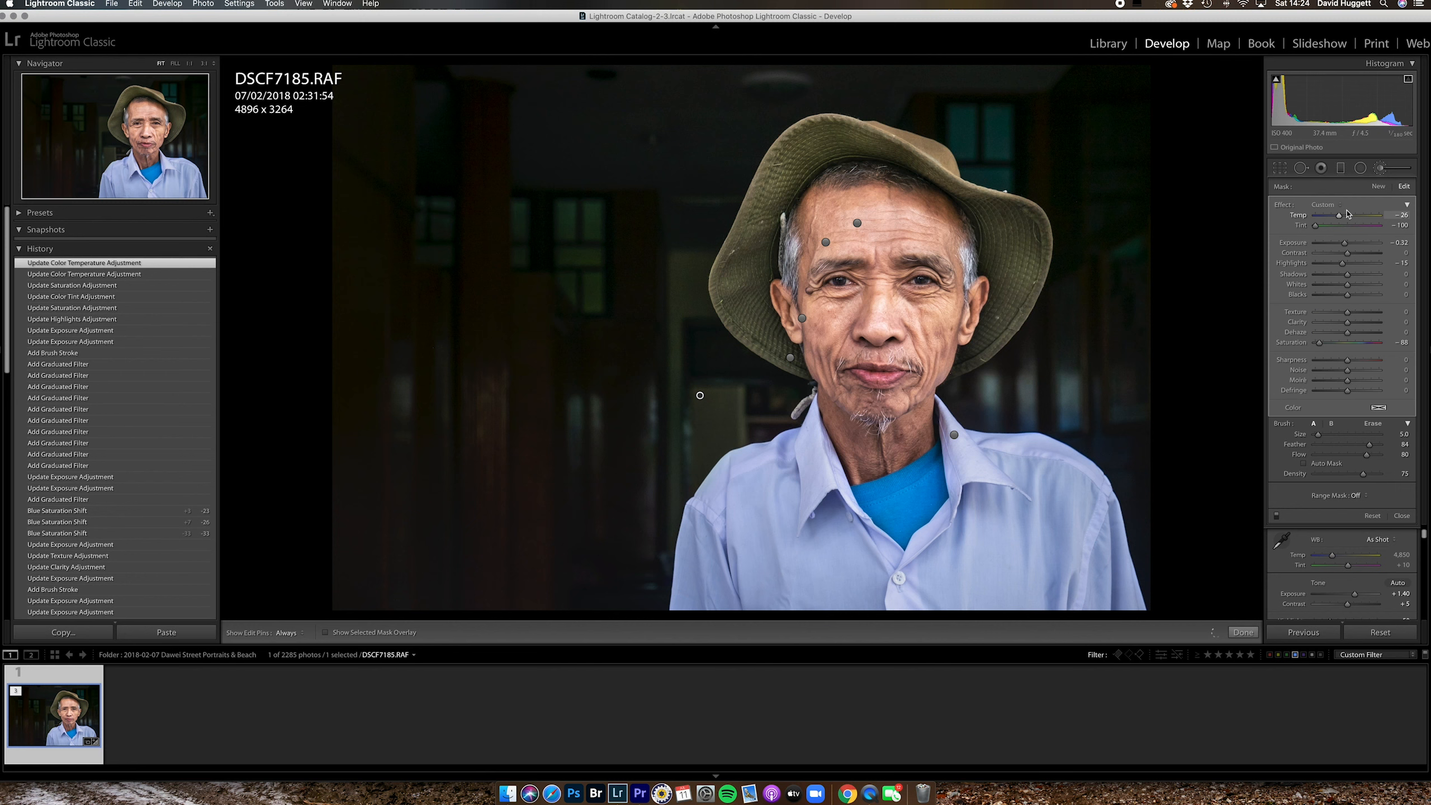
left_click(1243, 631)
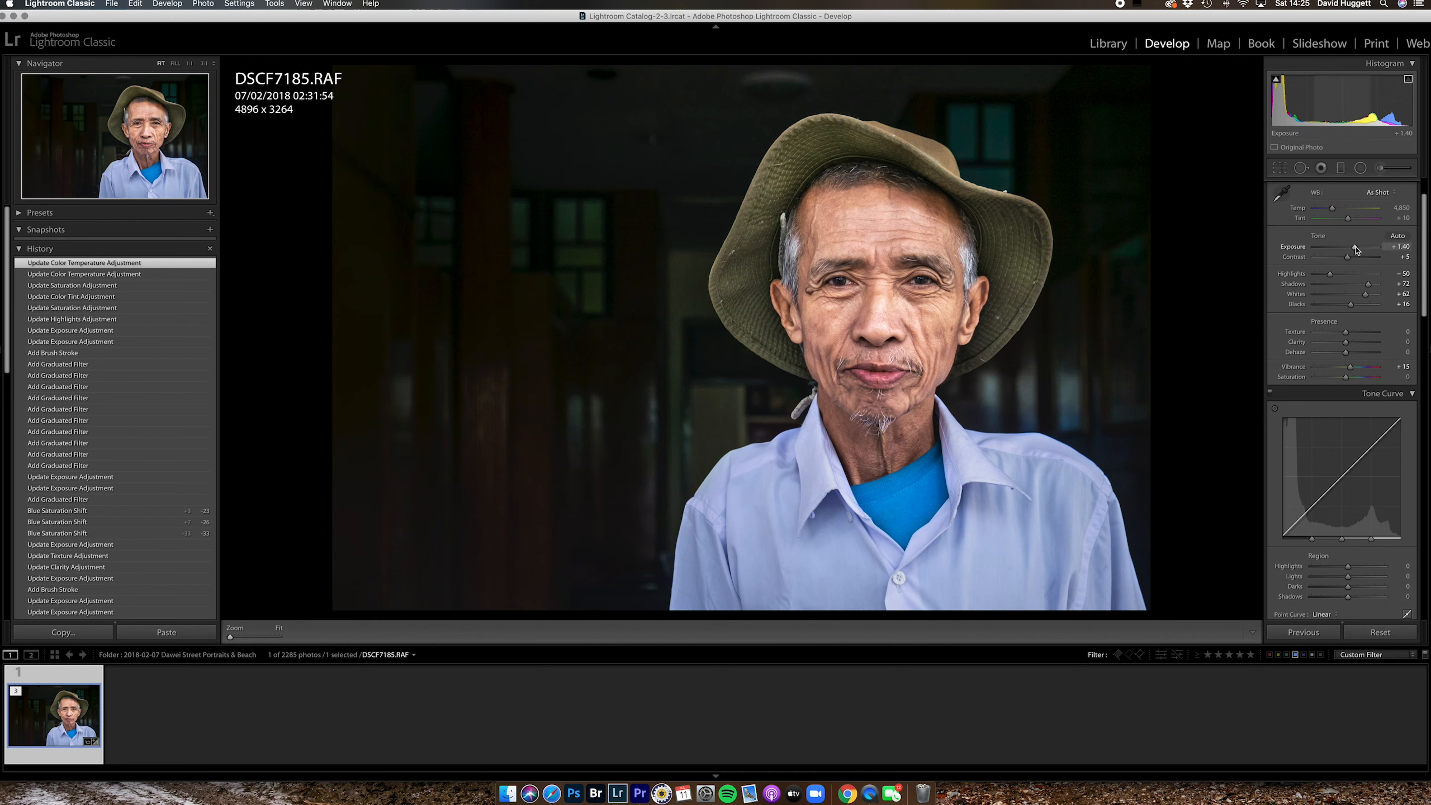
- Set the photo's overall Exposure to +0.90 and check the portrait in full screen
left_click_drag(1356, 250, 1350, 249)
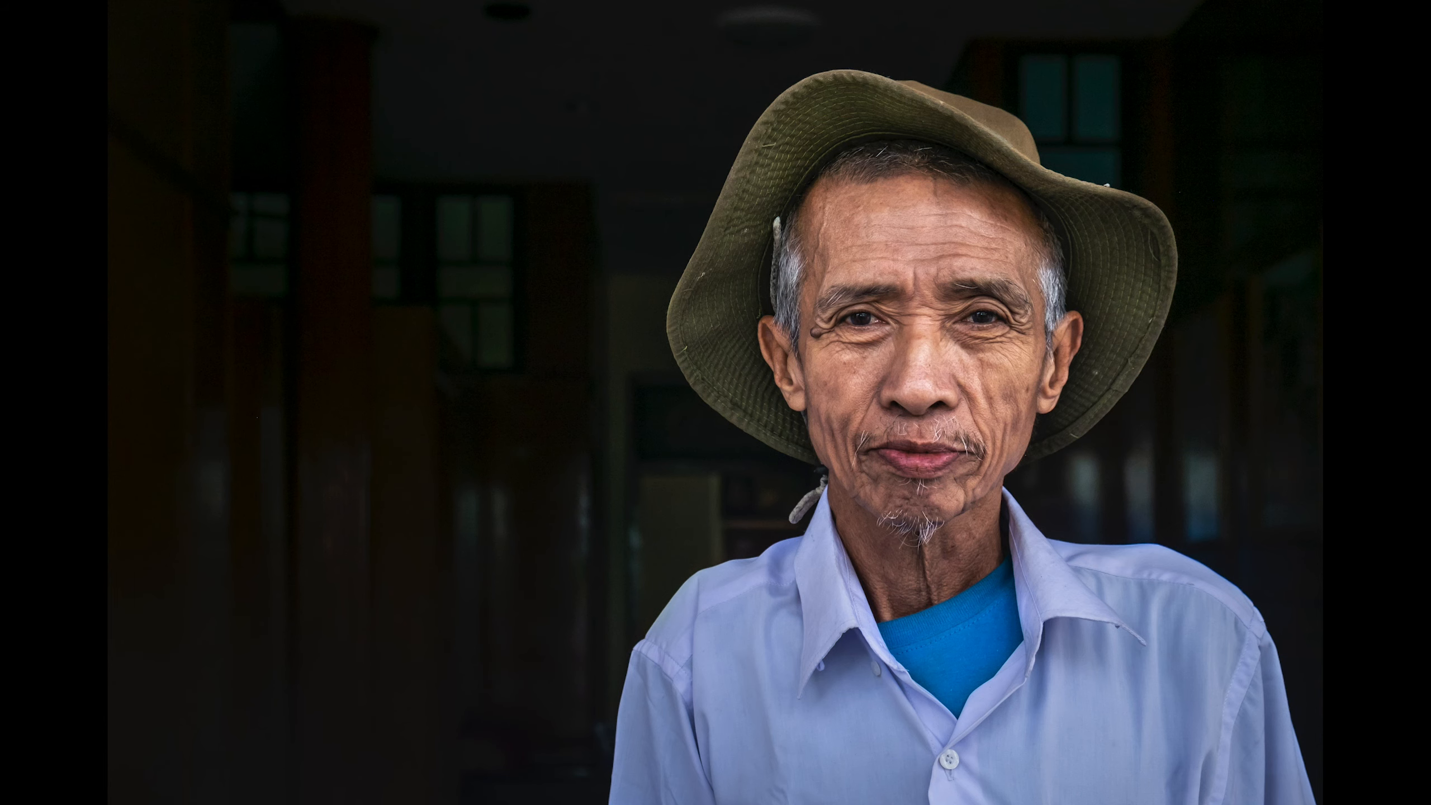
key("f")
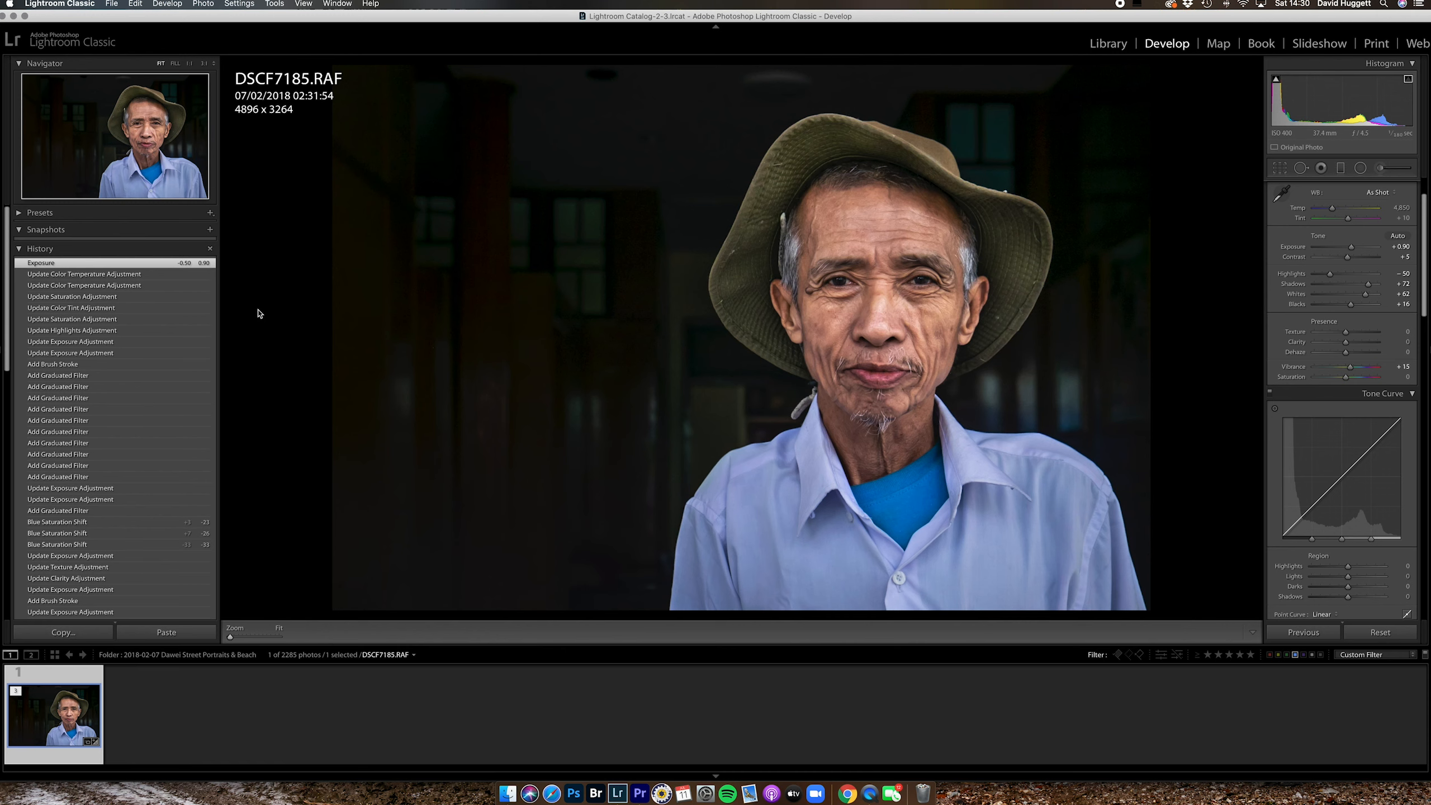
- Create a virtual copy of DSCF7185.RAF and select the copy for editing
left_click(204, 4)
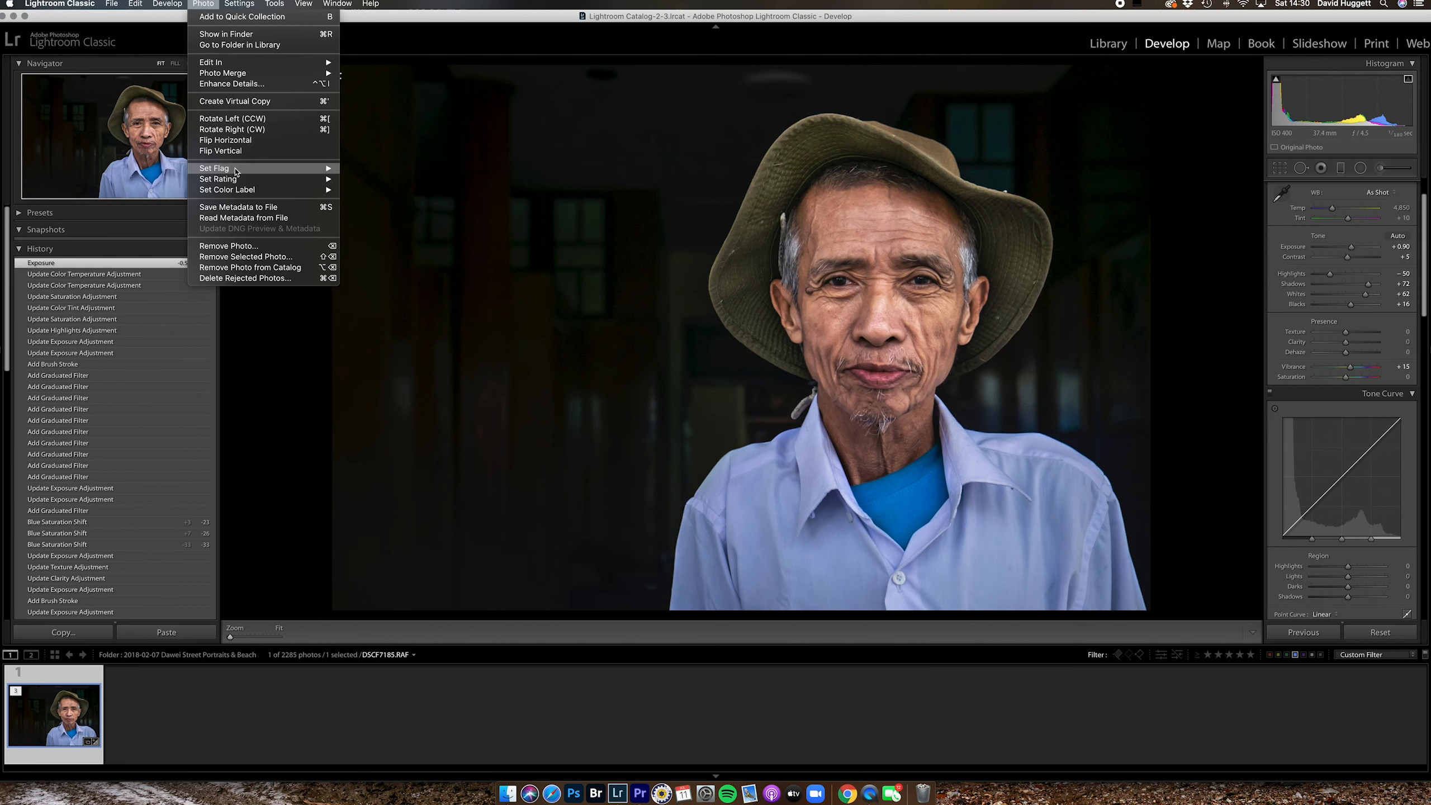
key("Escape")
key("i")
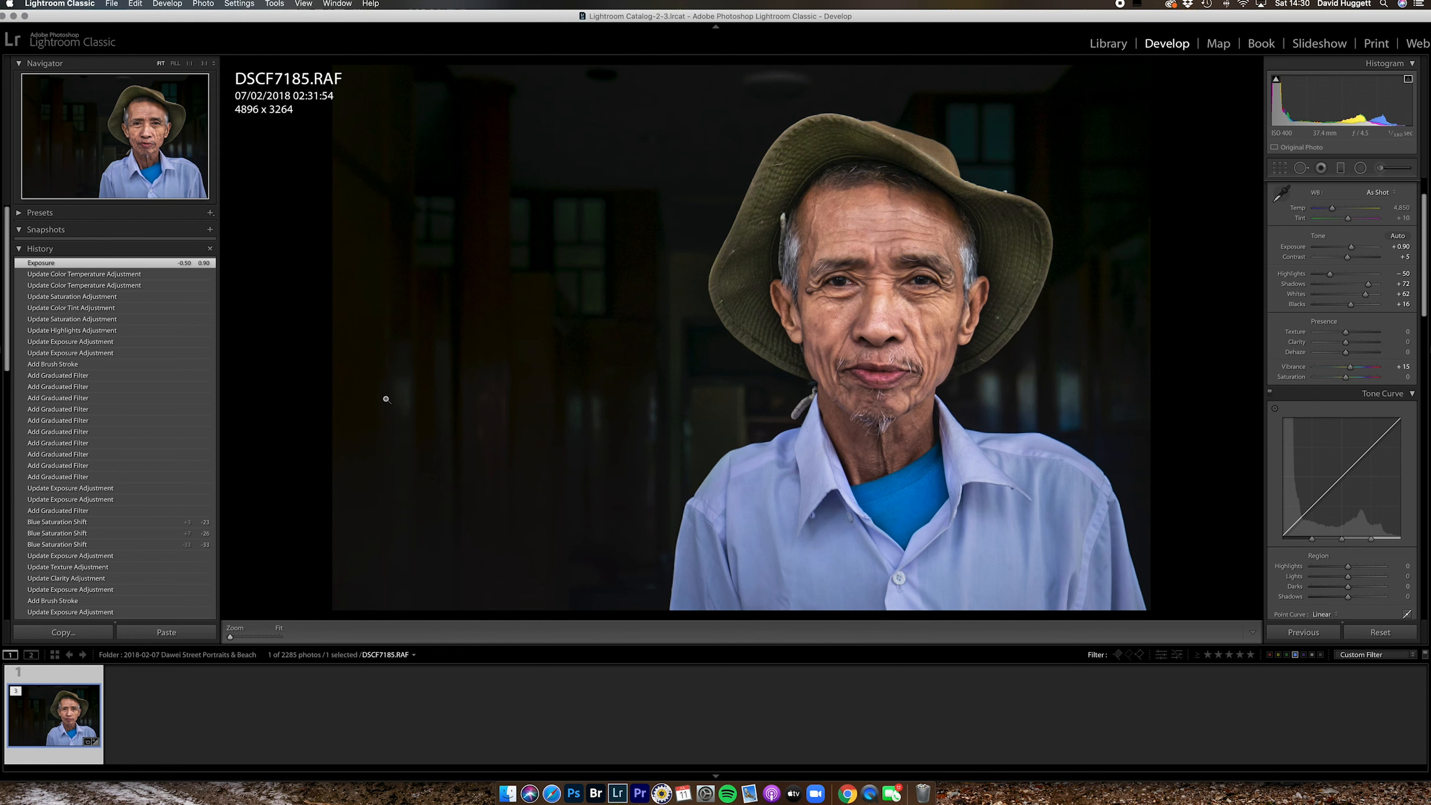
key("super+apostrophe")
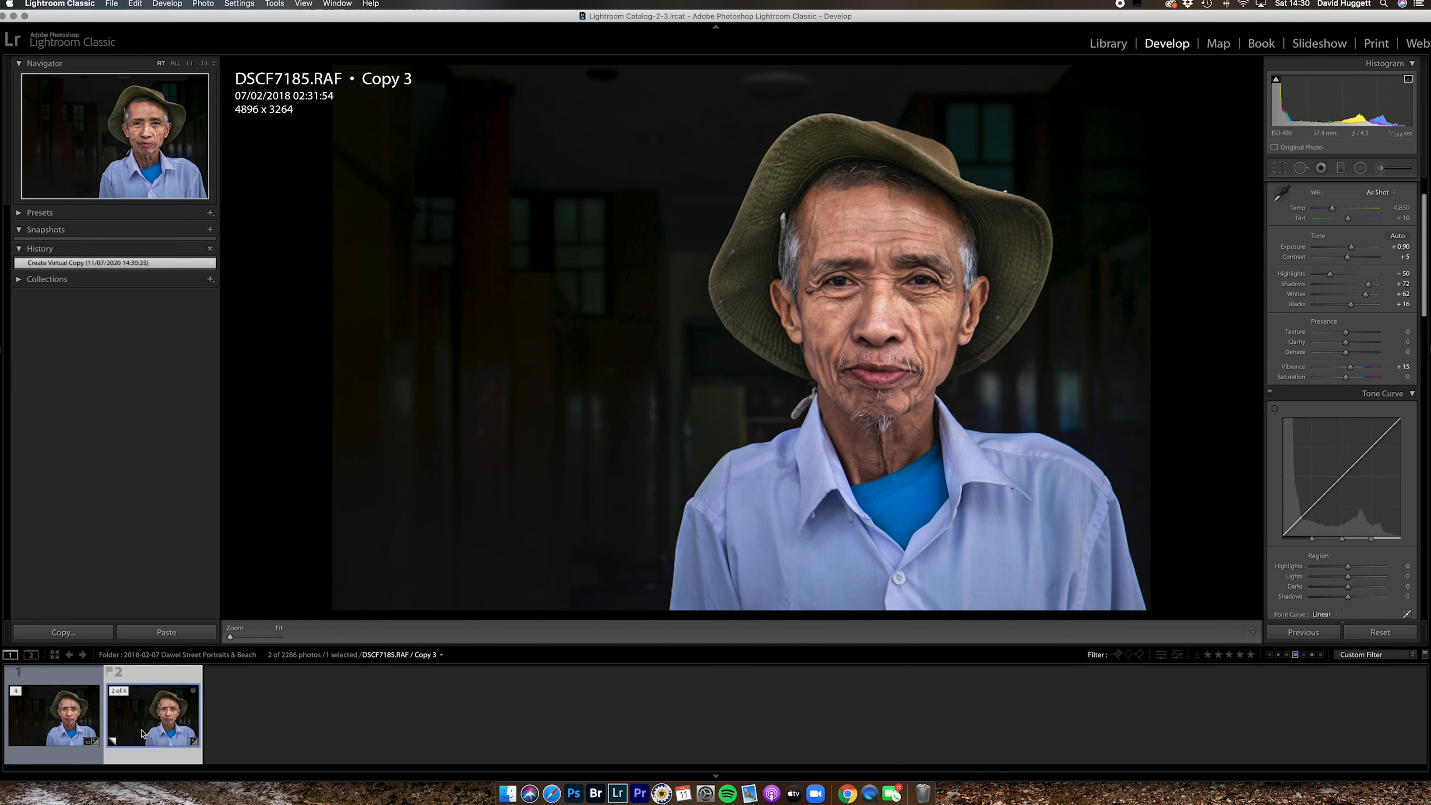
left_click(62, 727)
left_click(129, 726)
- Crop the virtual copy to 16 x 9 at 4829 x 2716, shifting the photo to keep space above the hat
left_click(1280, 170)
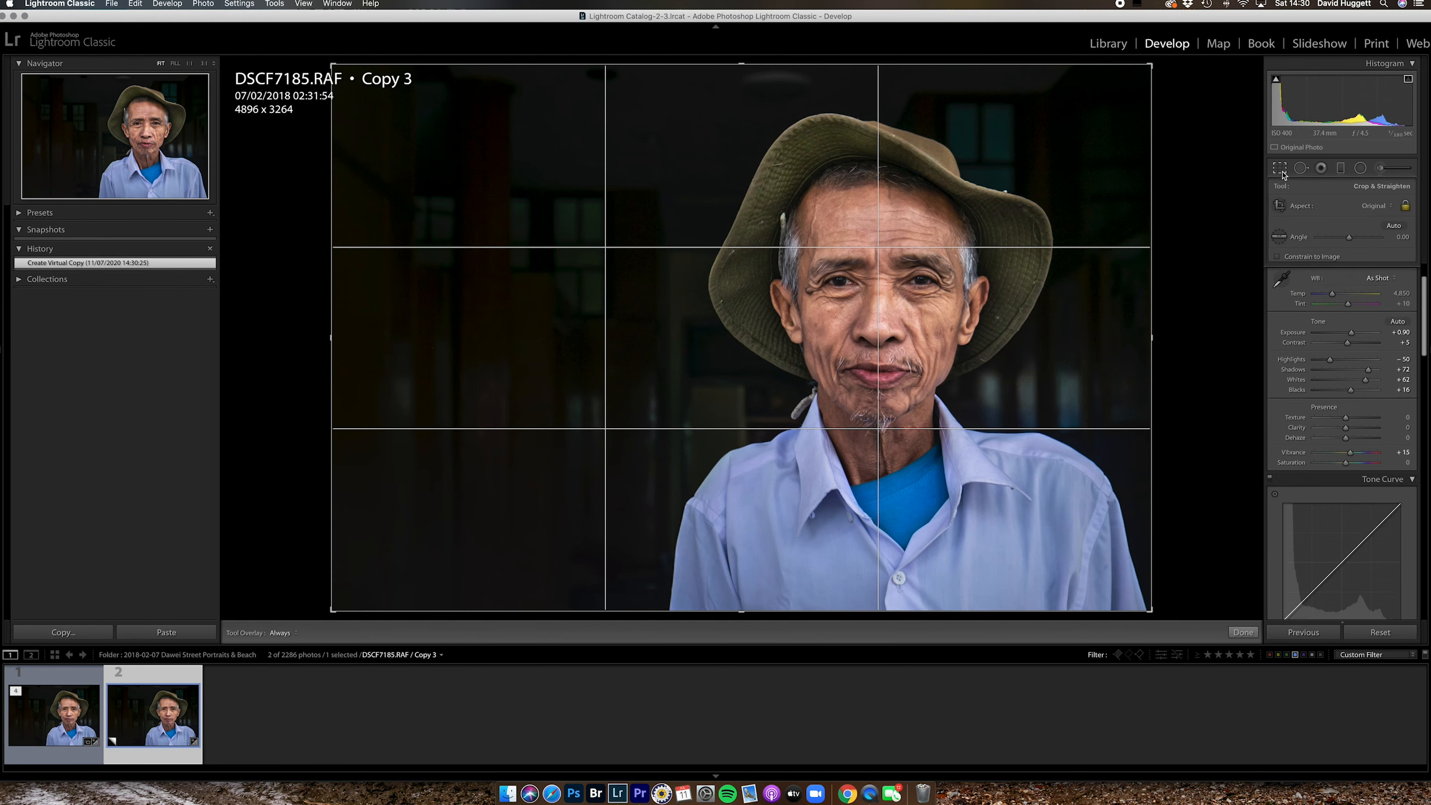
left_click(1368, 206)
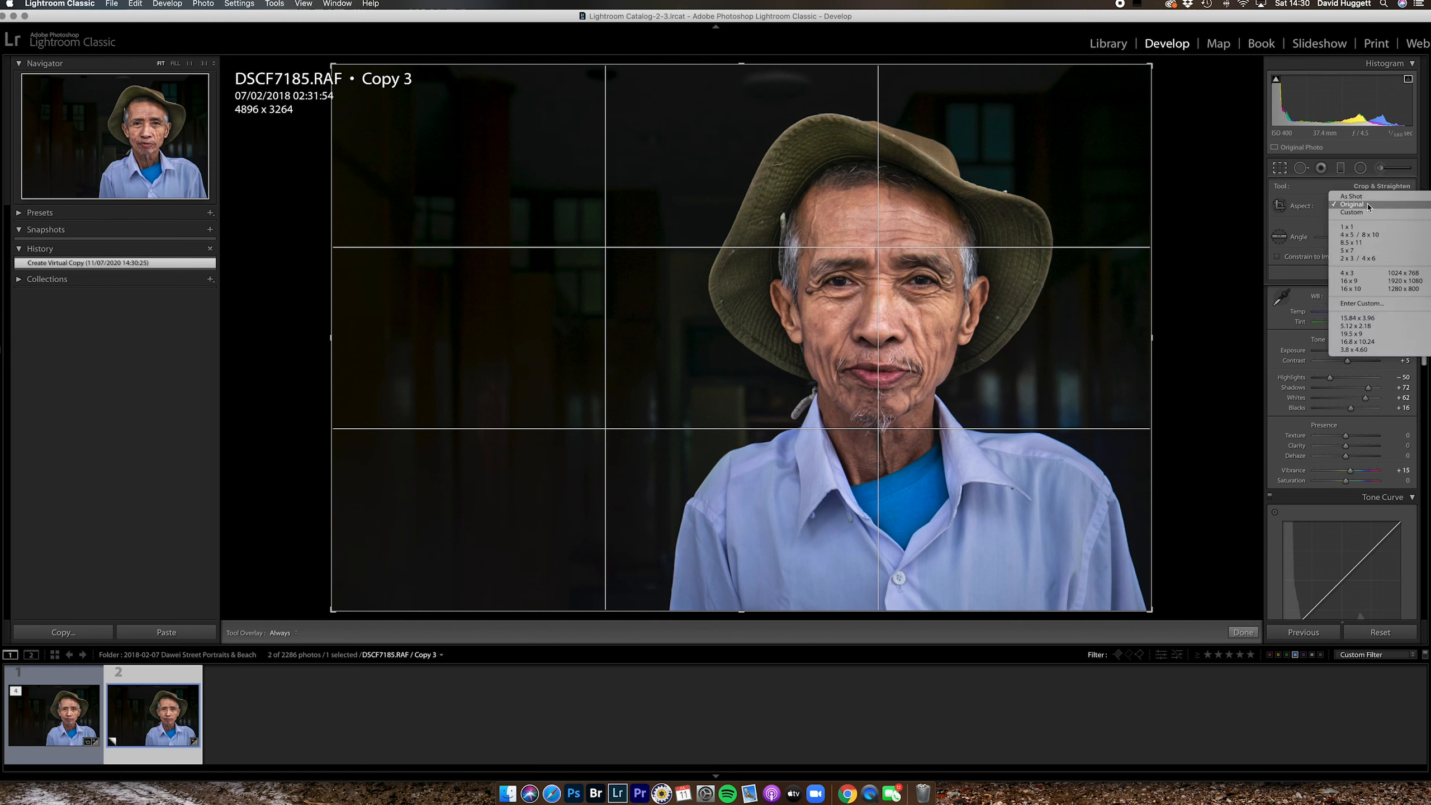
left_click(1350, 280)
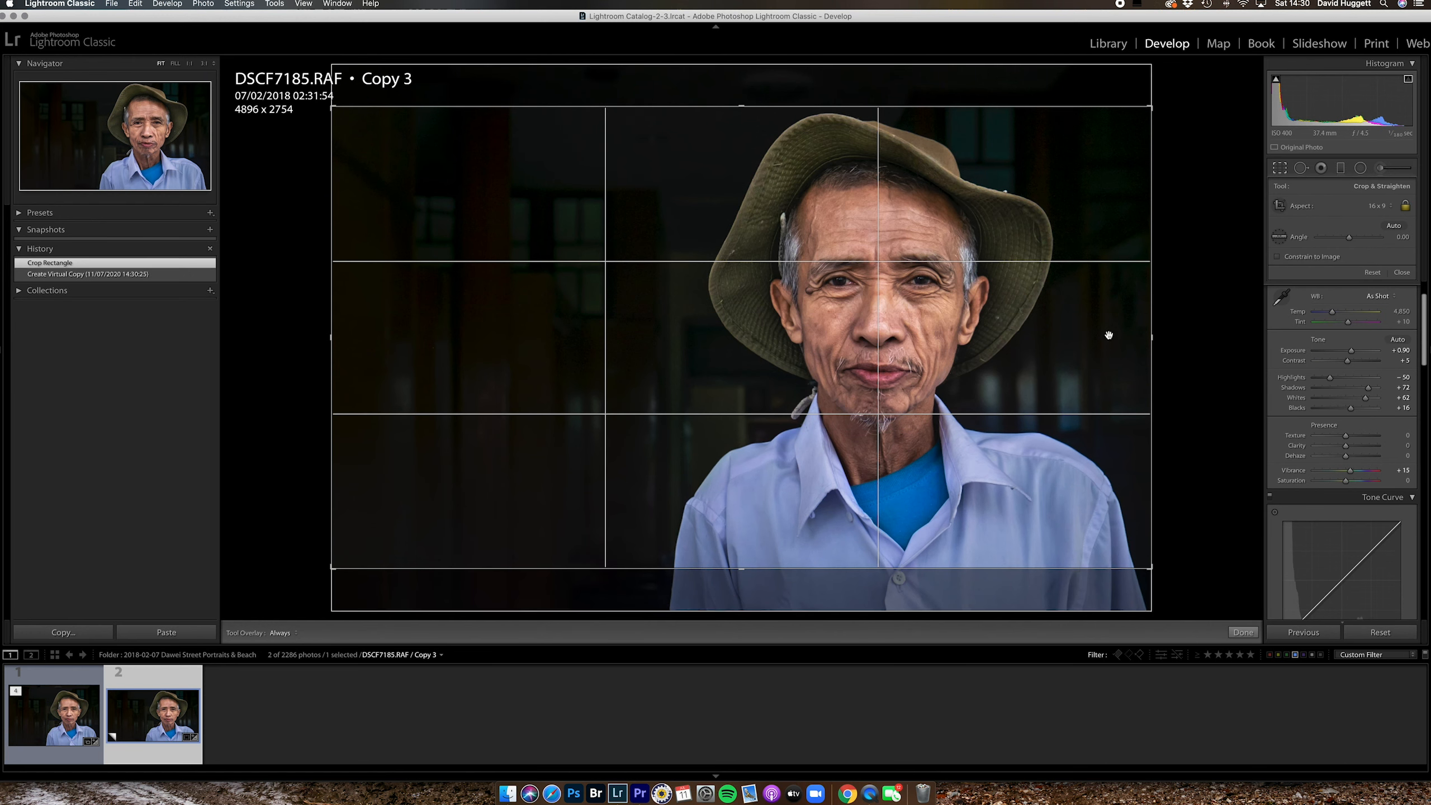
left_click_drag(1068, 319, 1068, 331)
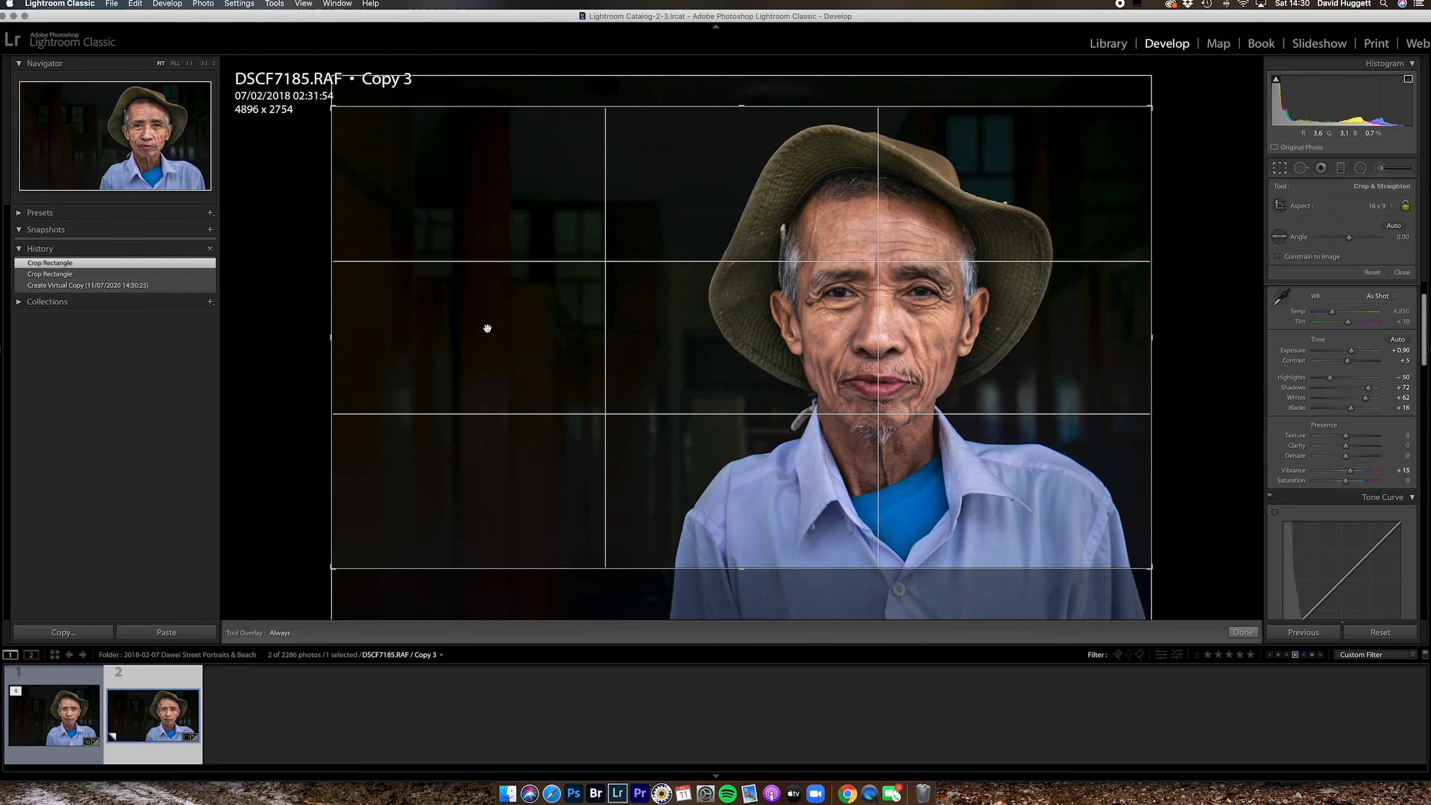
left_click_drag(336, 336, 341, 335)
left_click_drag(838, 280, 834, 342)
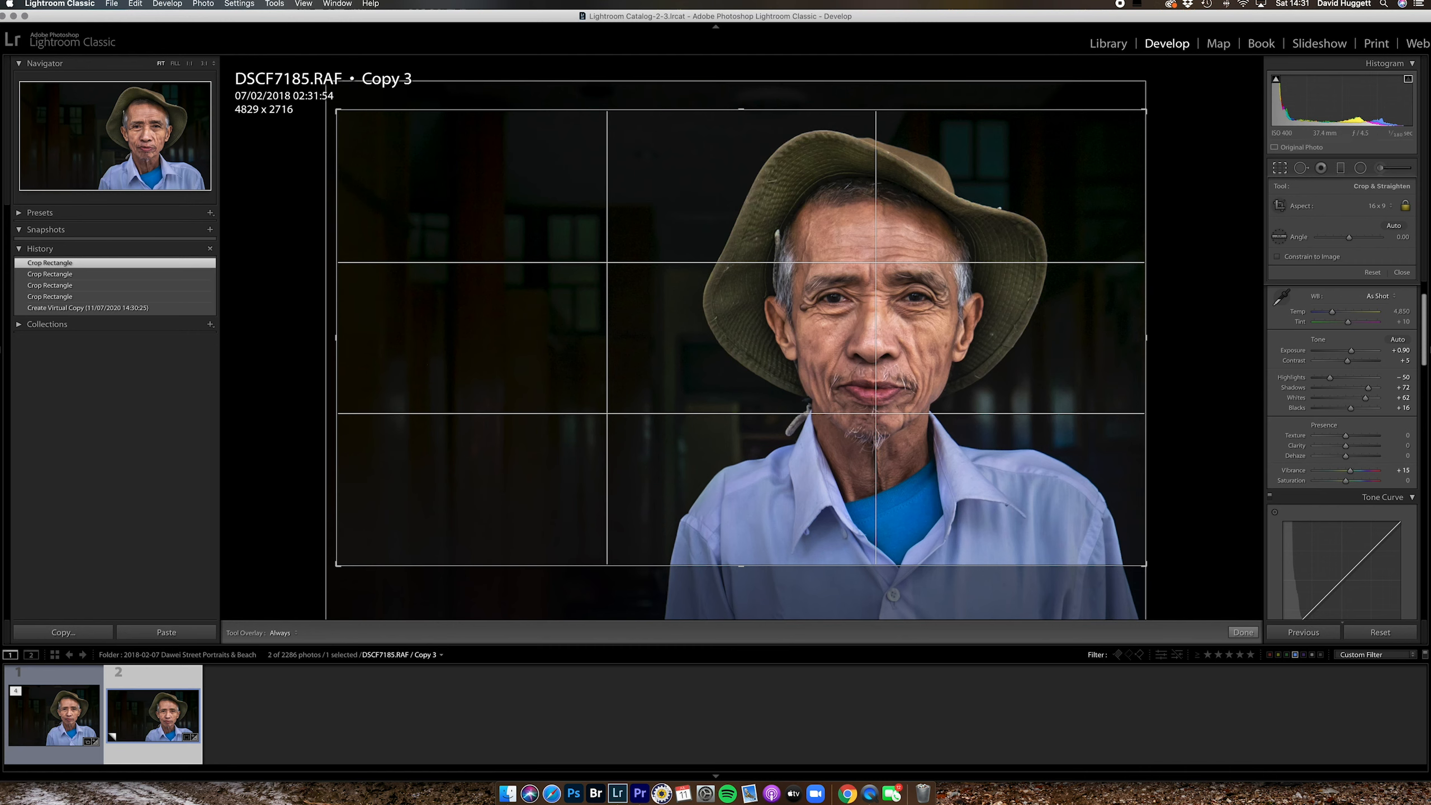
left_click(1242, 633)
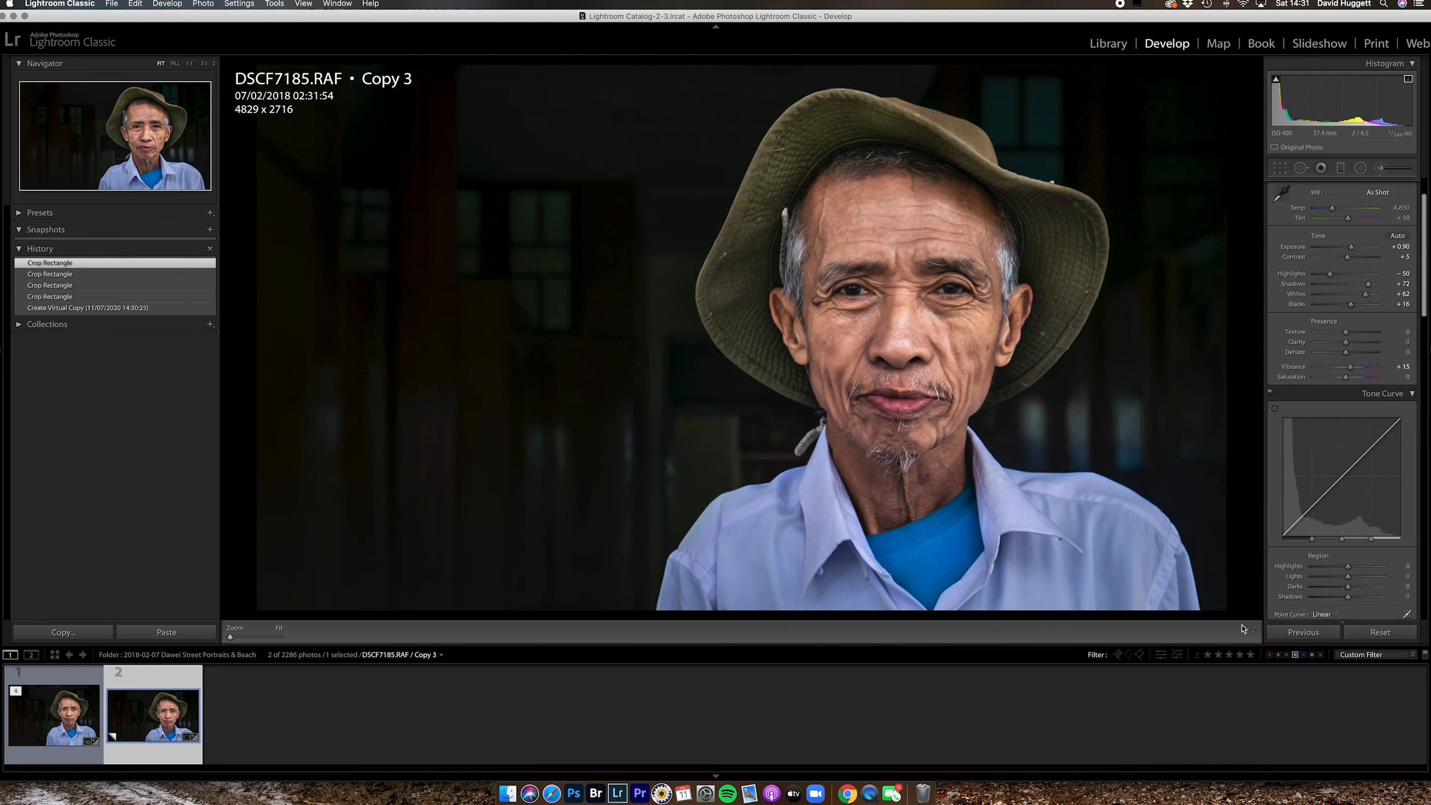